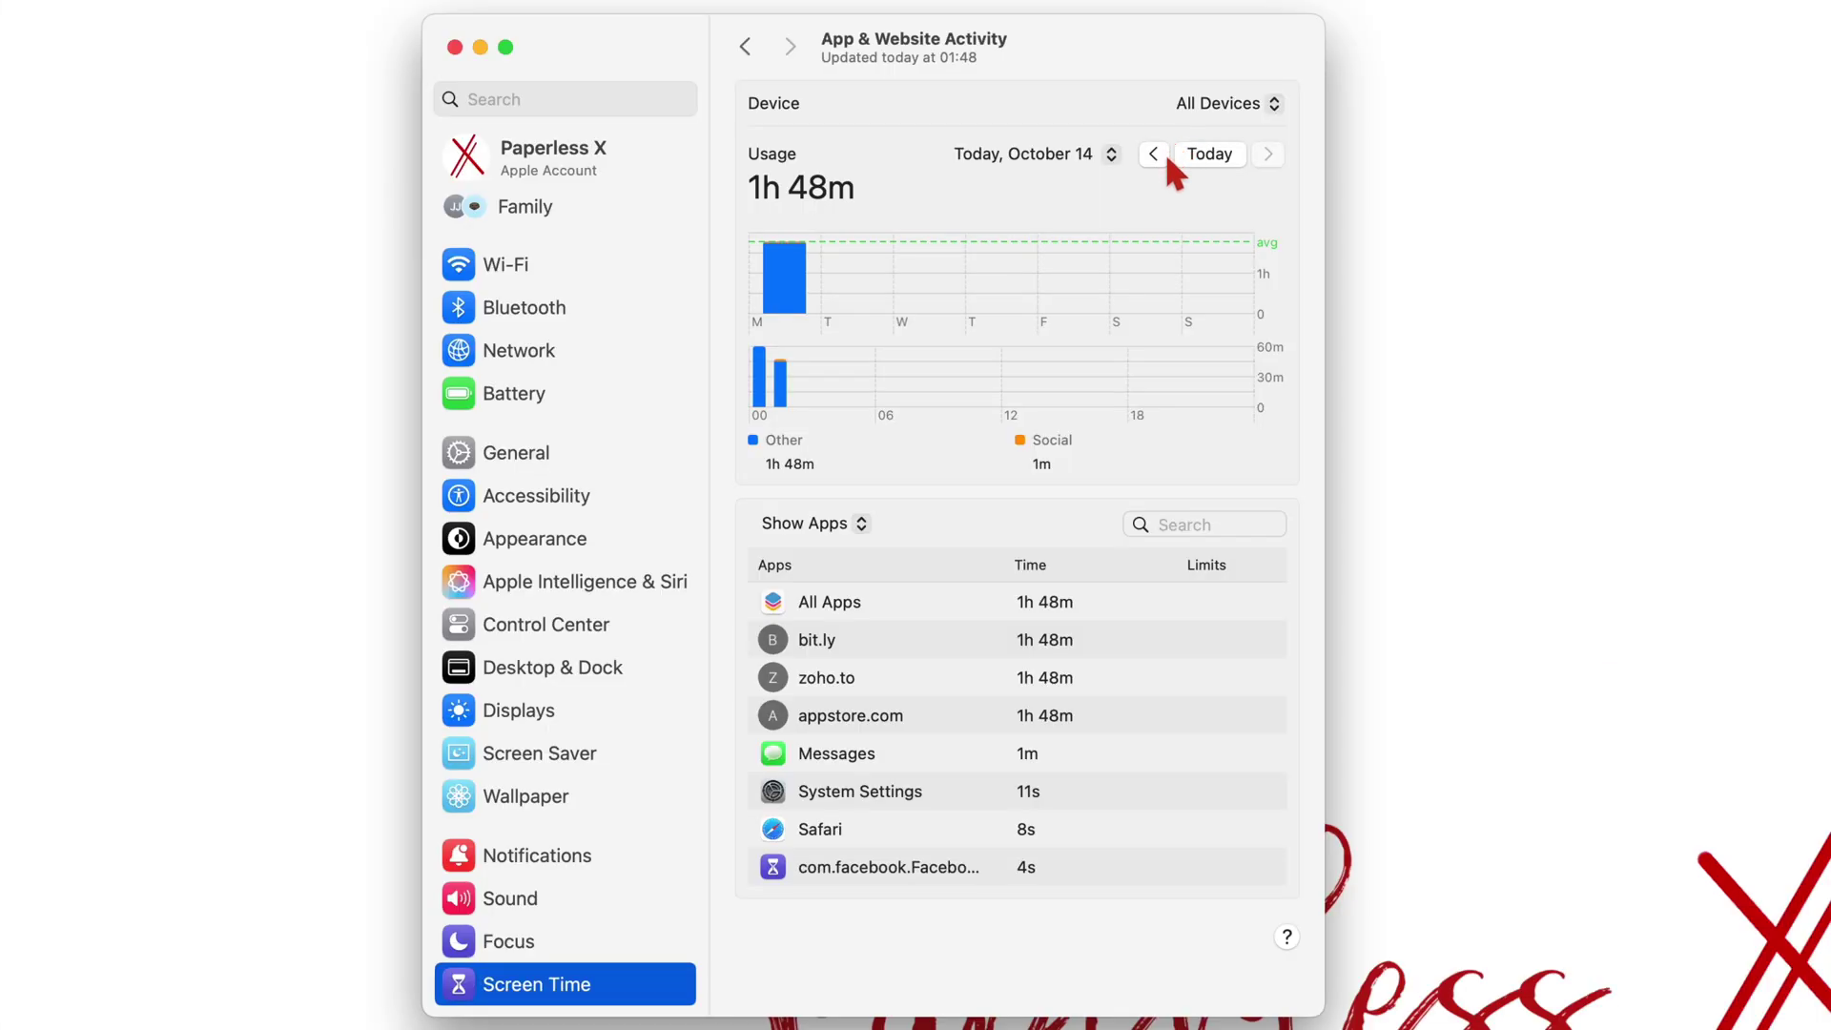
Show Screen Time app activity for October 13 on the PX Mac Pro only (18h 41m).
click(1163, 153)
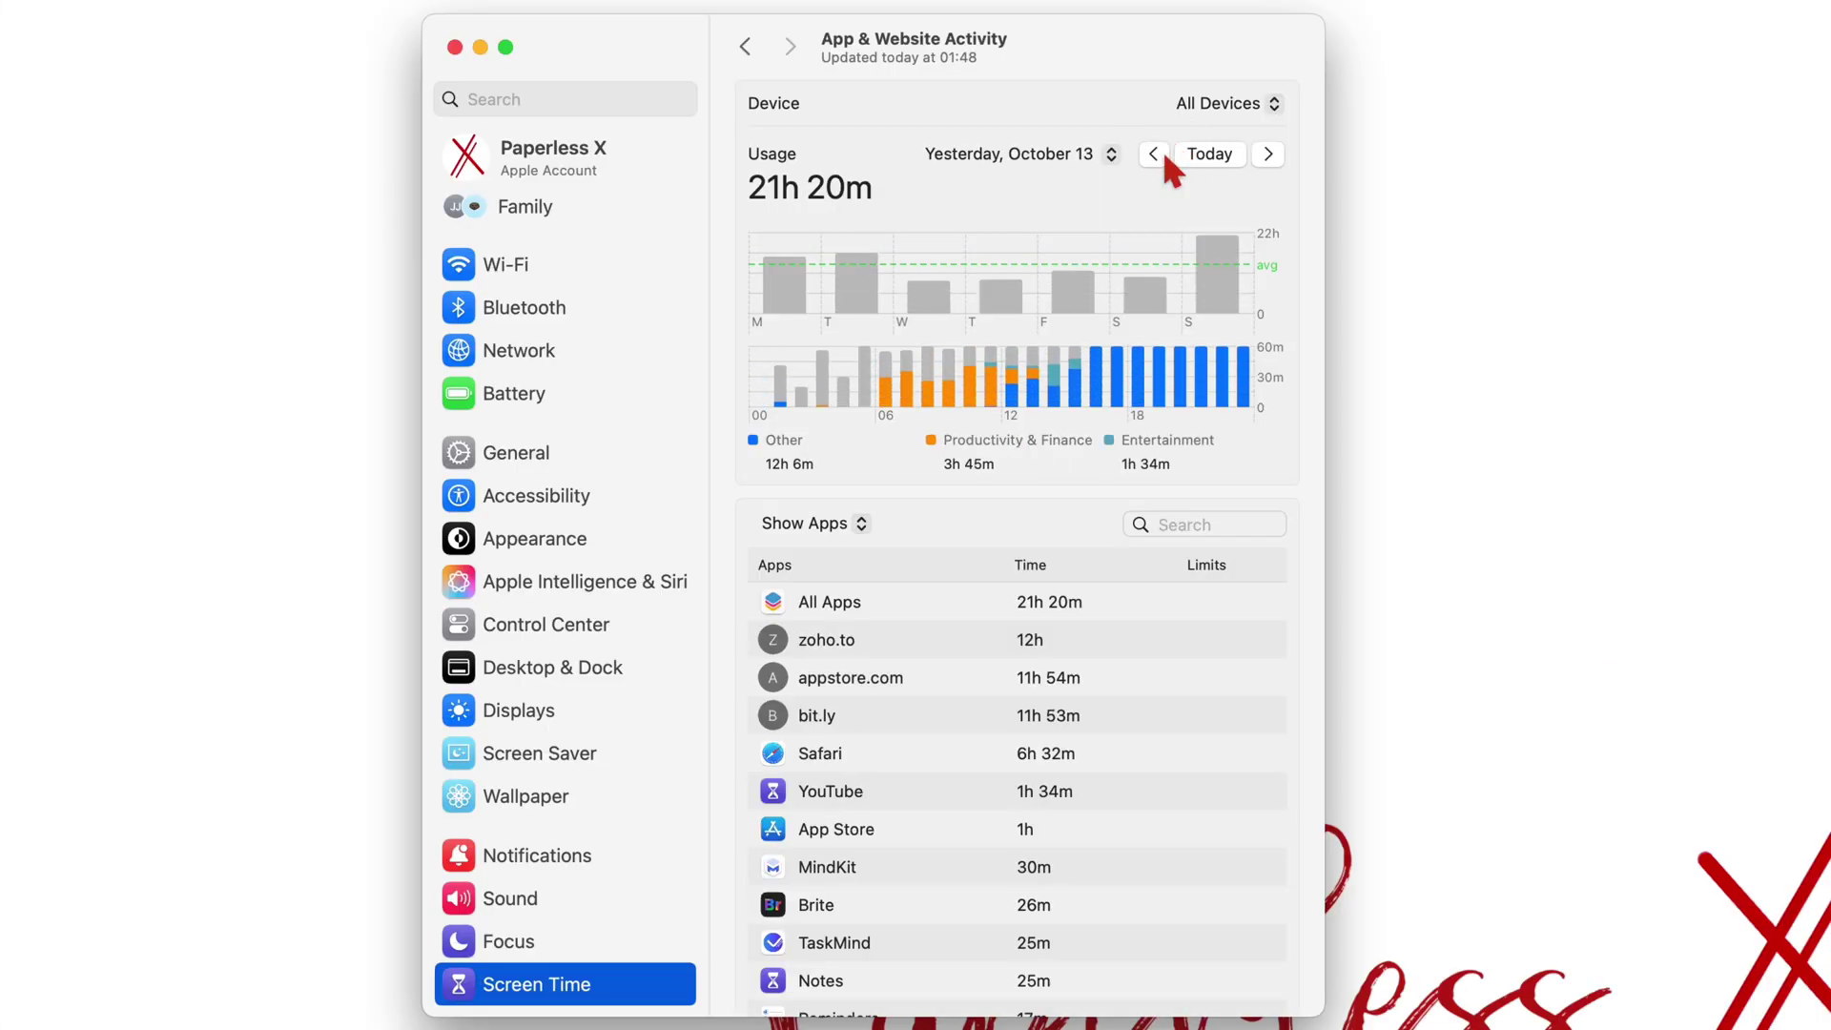
scroll(1096, 572, down, 10)
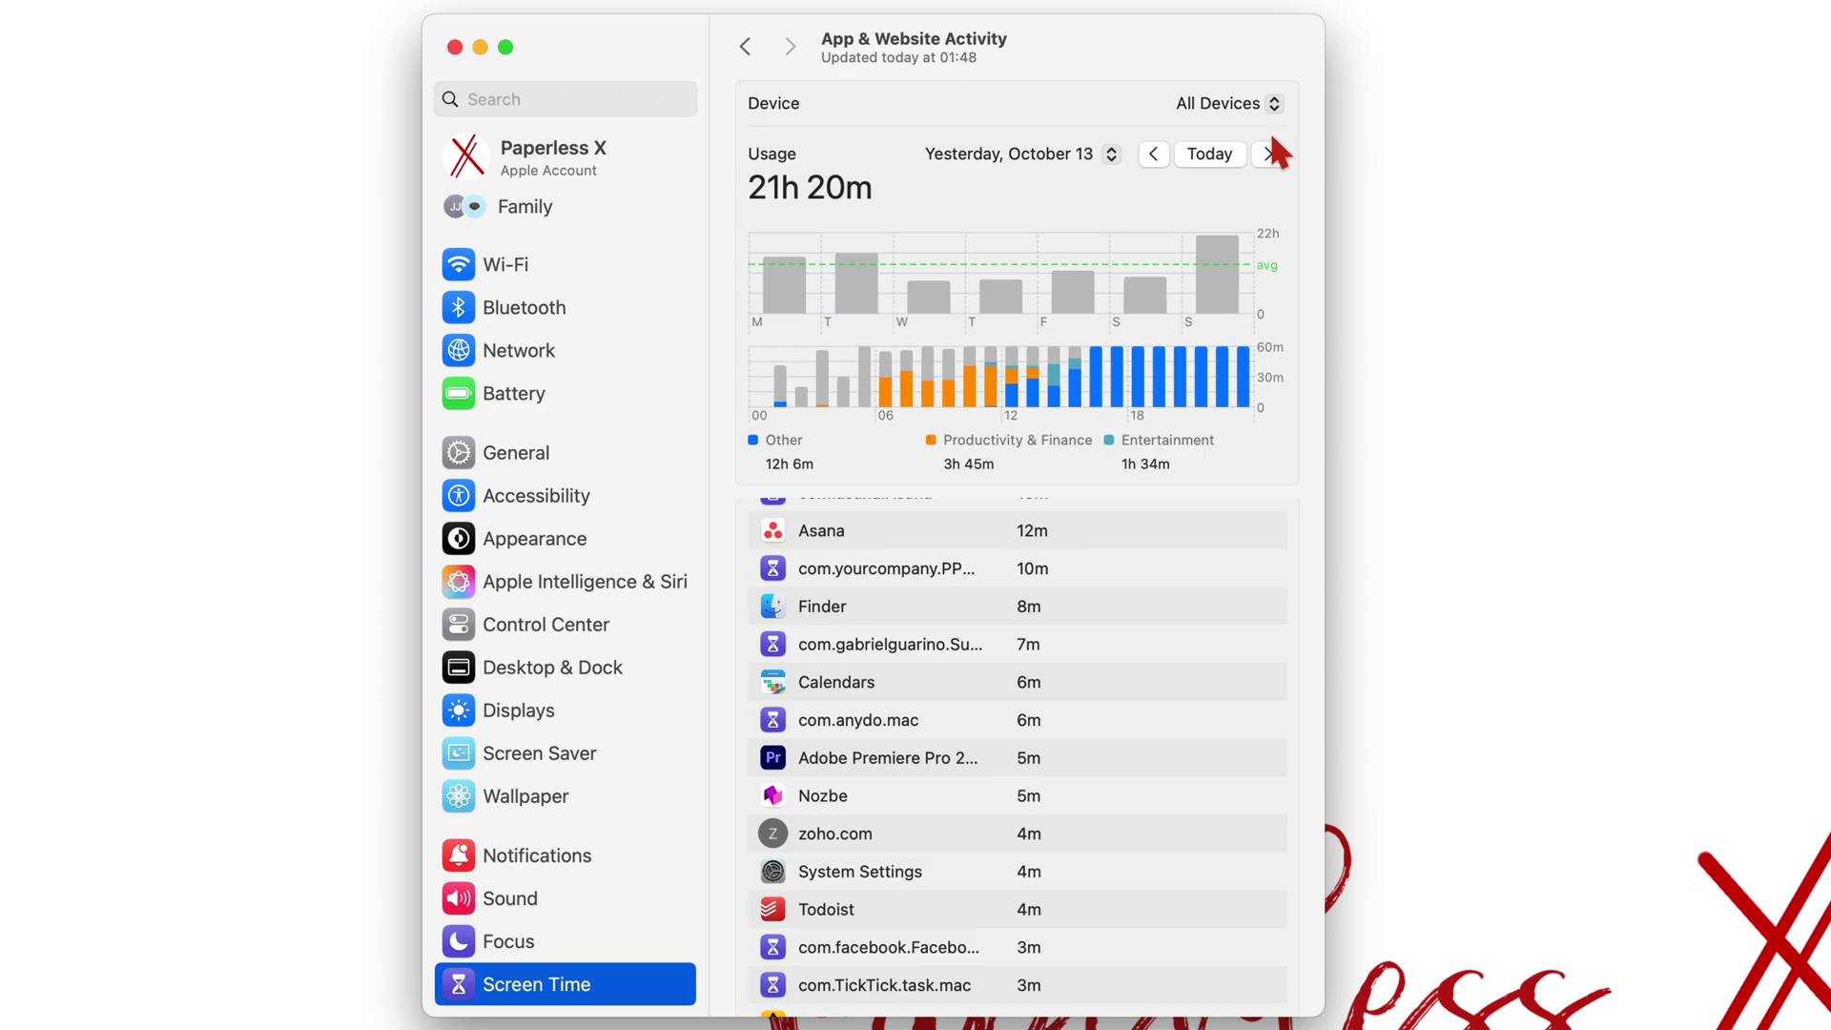
click(1272, 103)
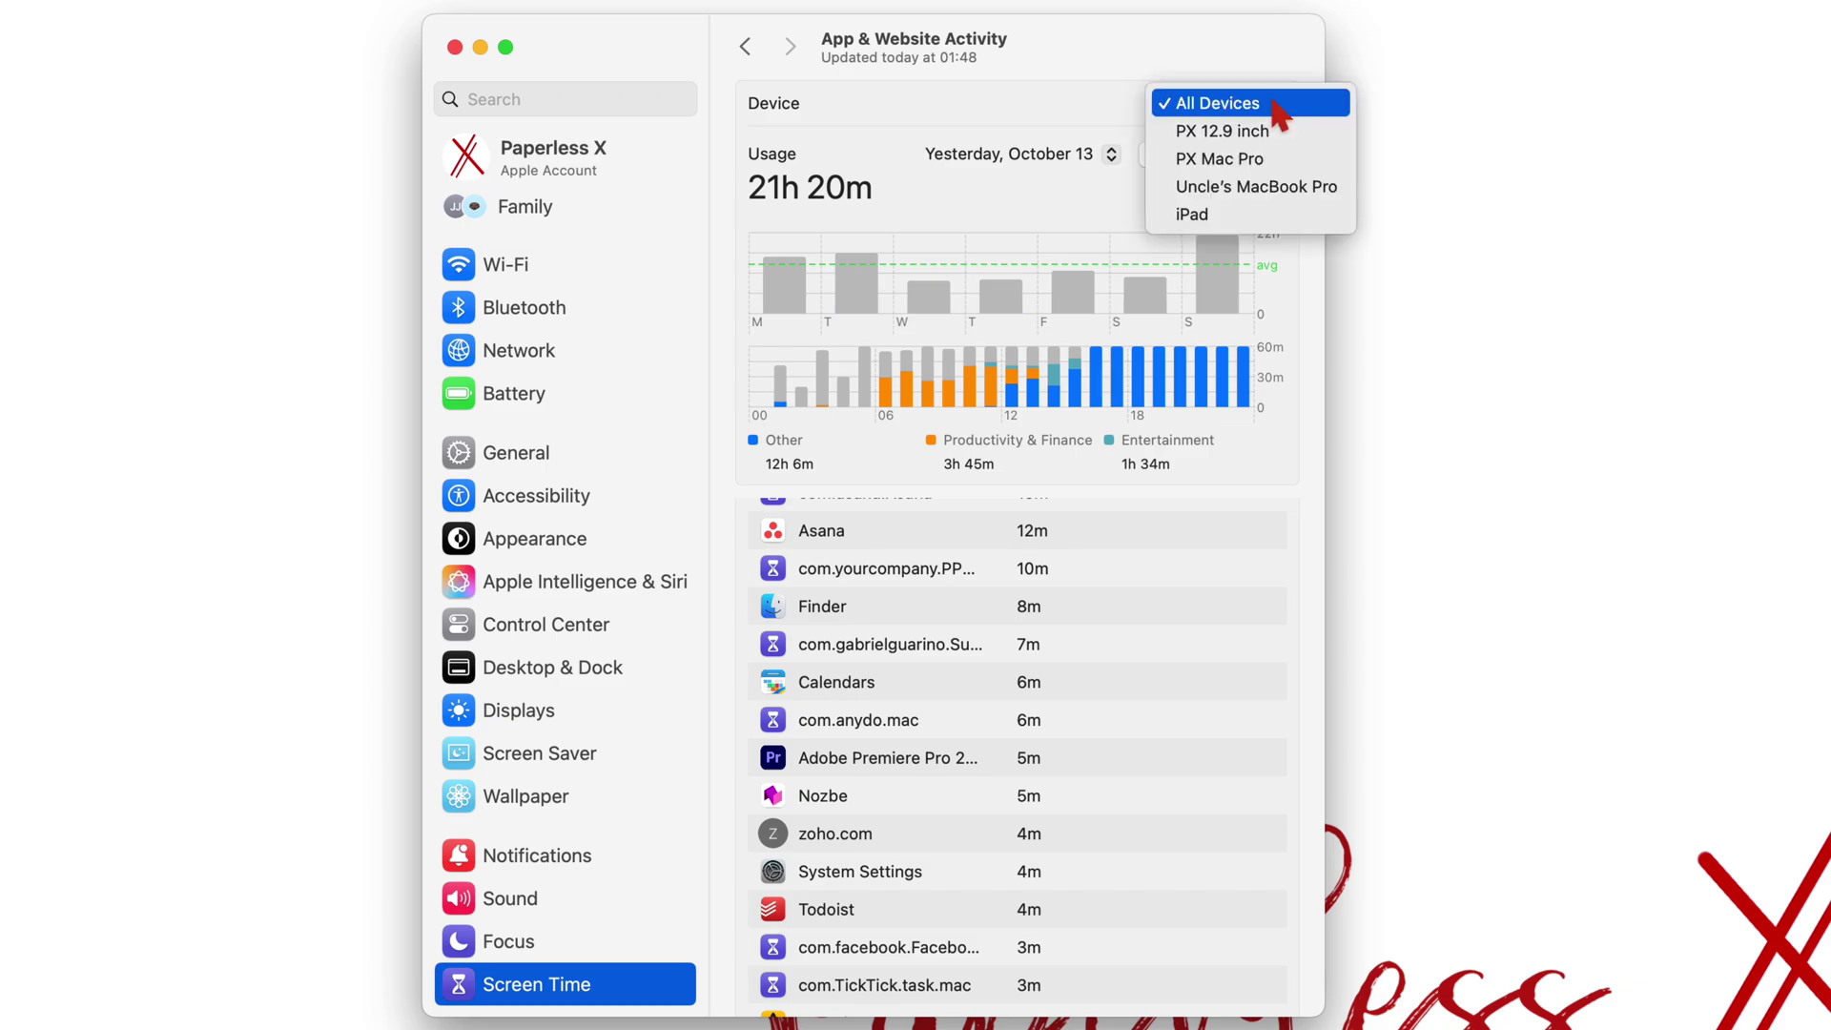
click(1247, 162)
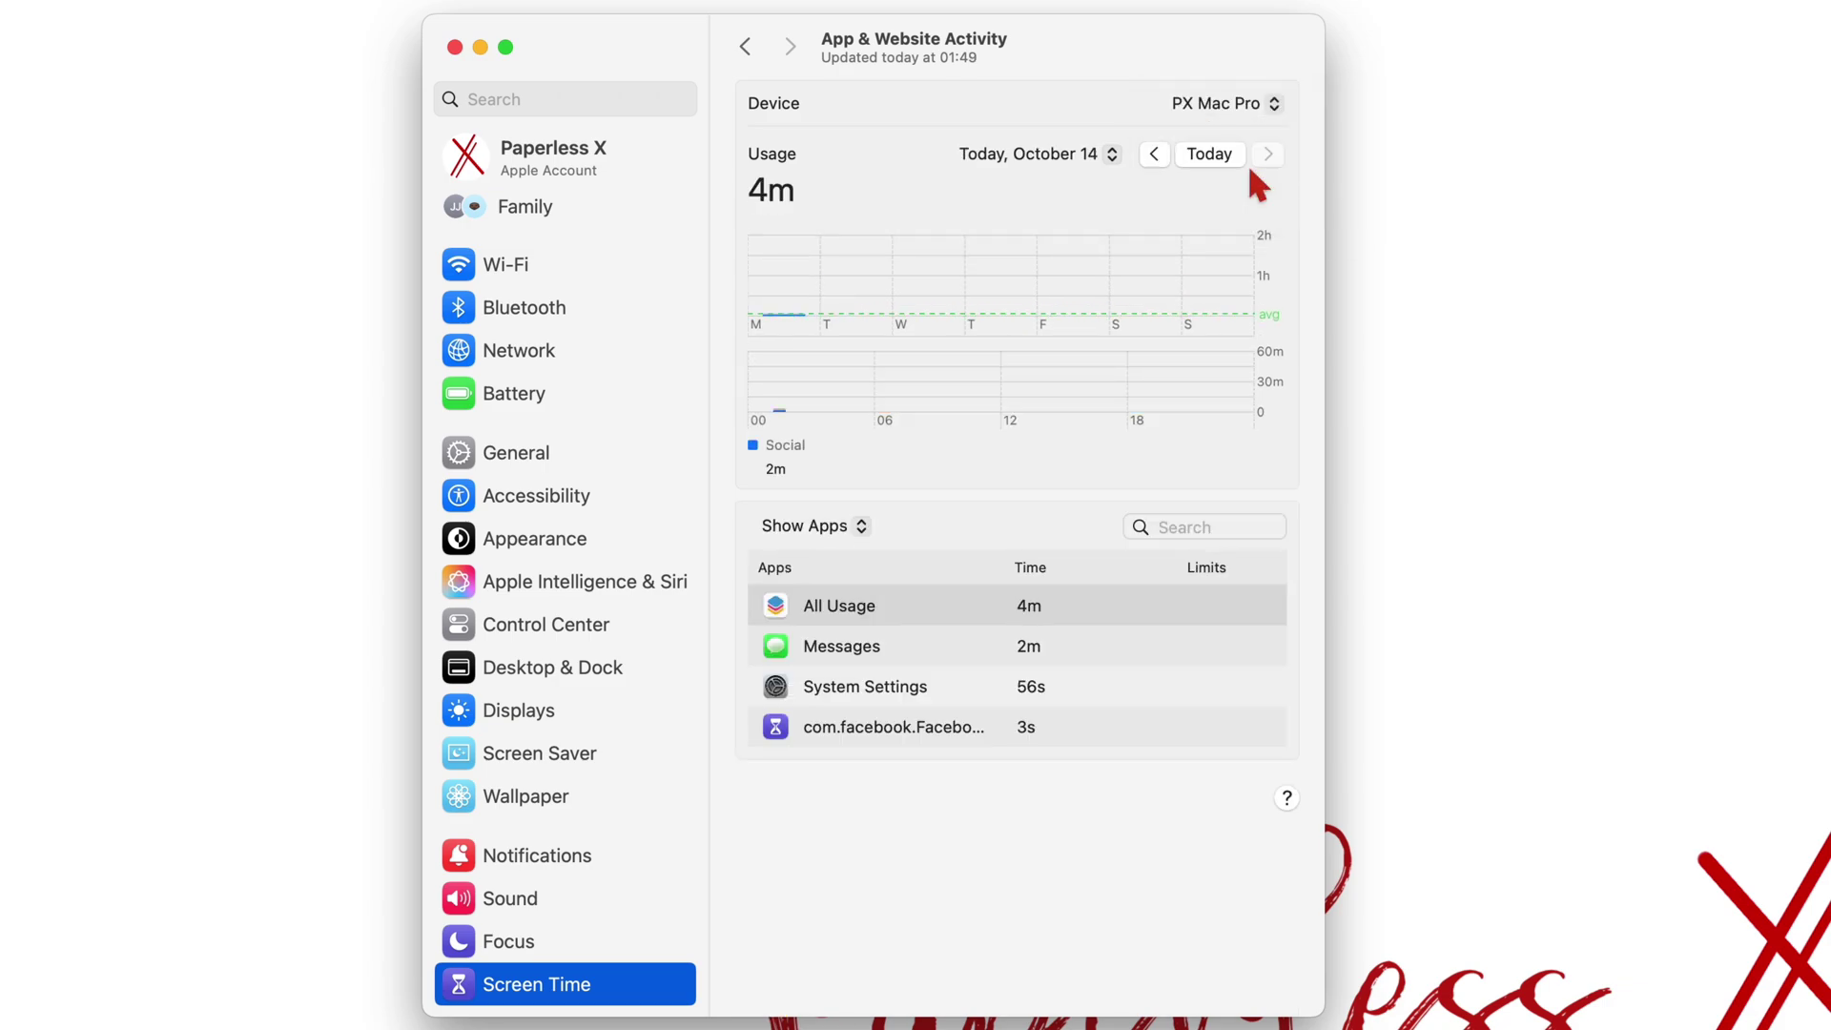
click(1154, 153)
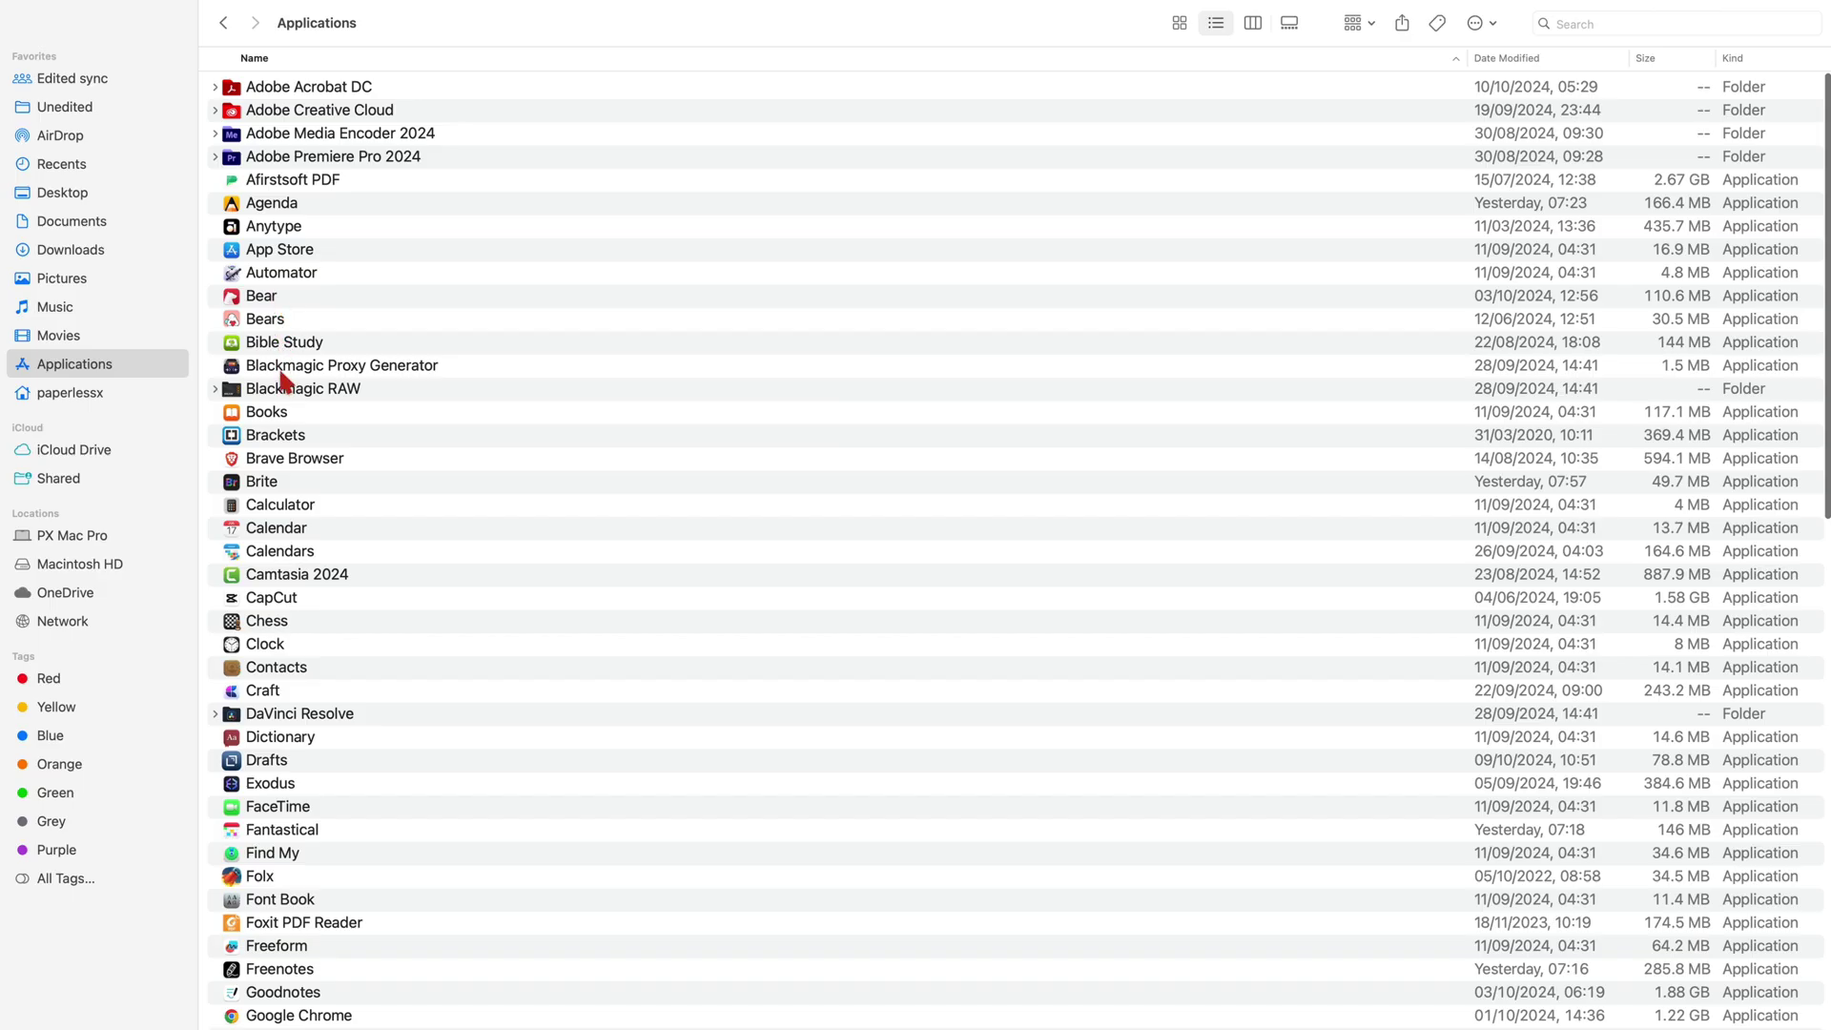
Move the Brite app from Applications to the Trash, confirming with the admin password.
click(284, 488)
right_click(283, 486)
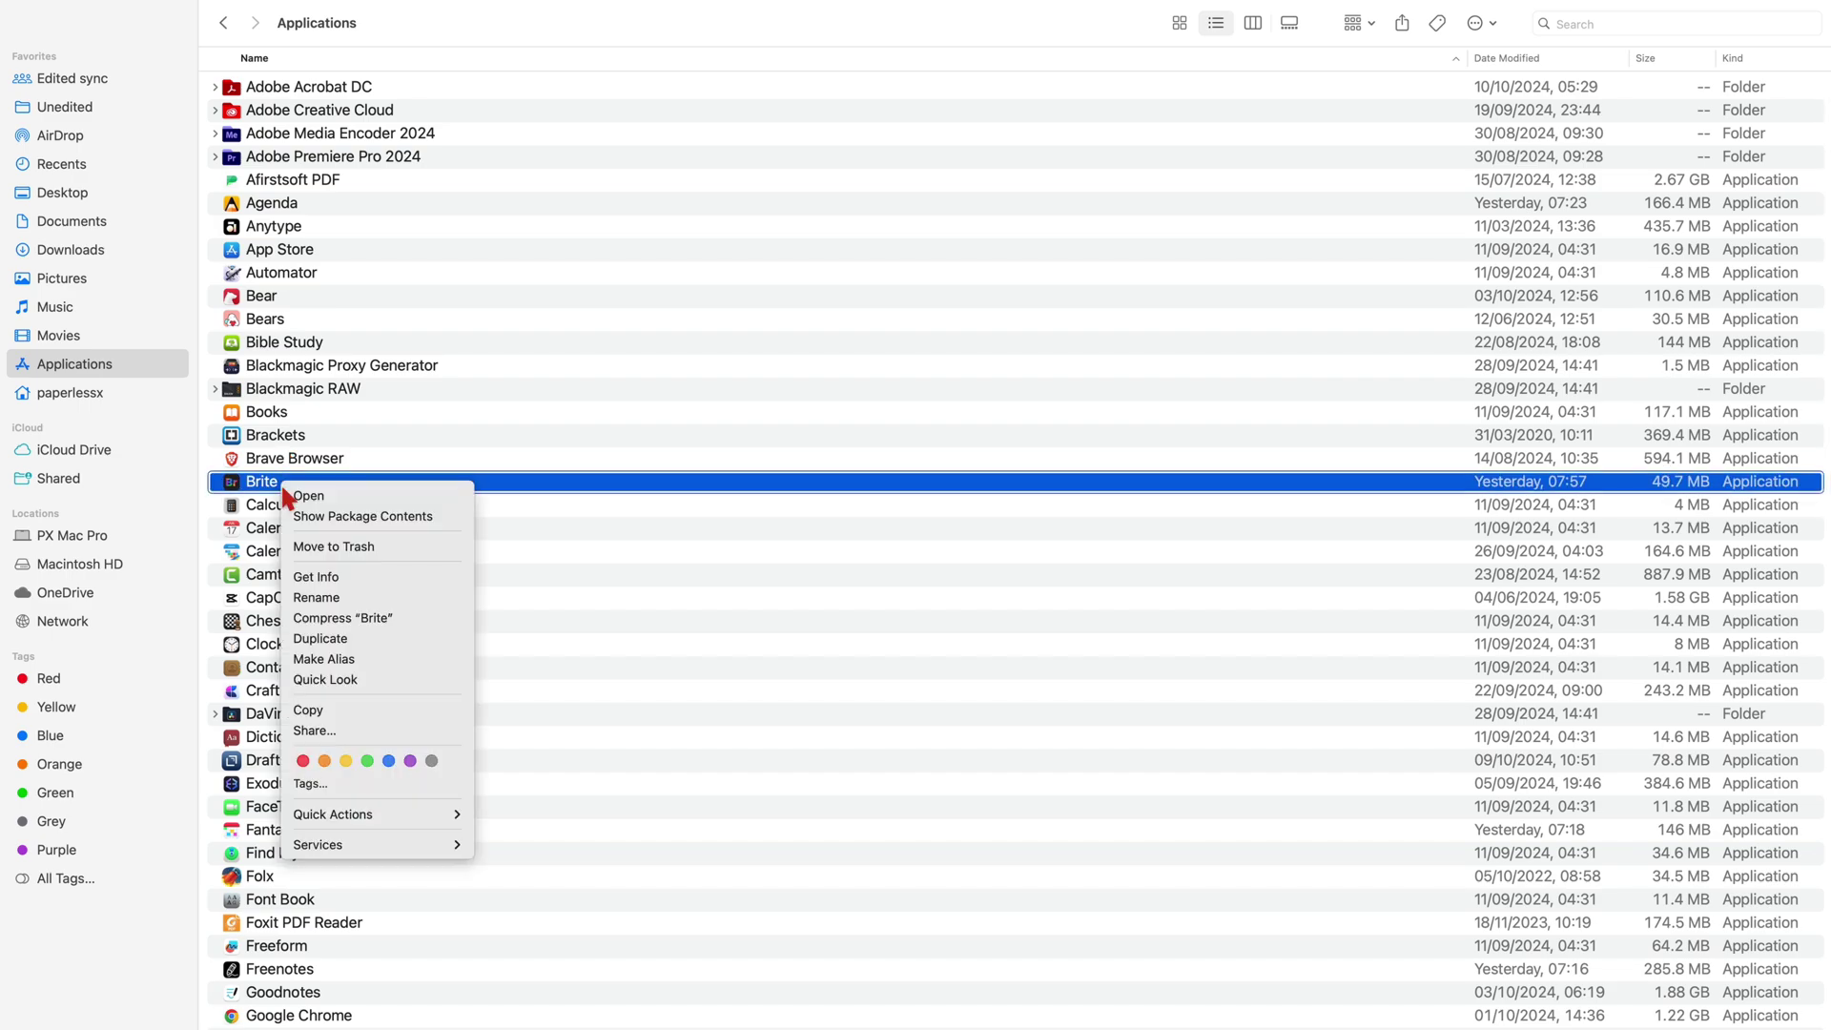
click(333, 546)
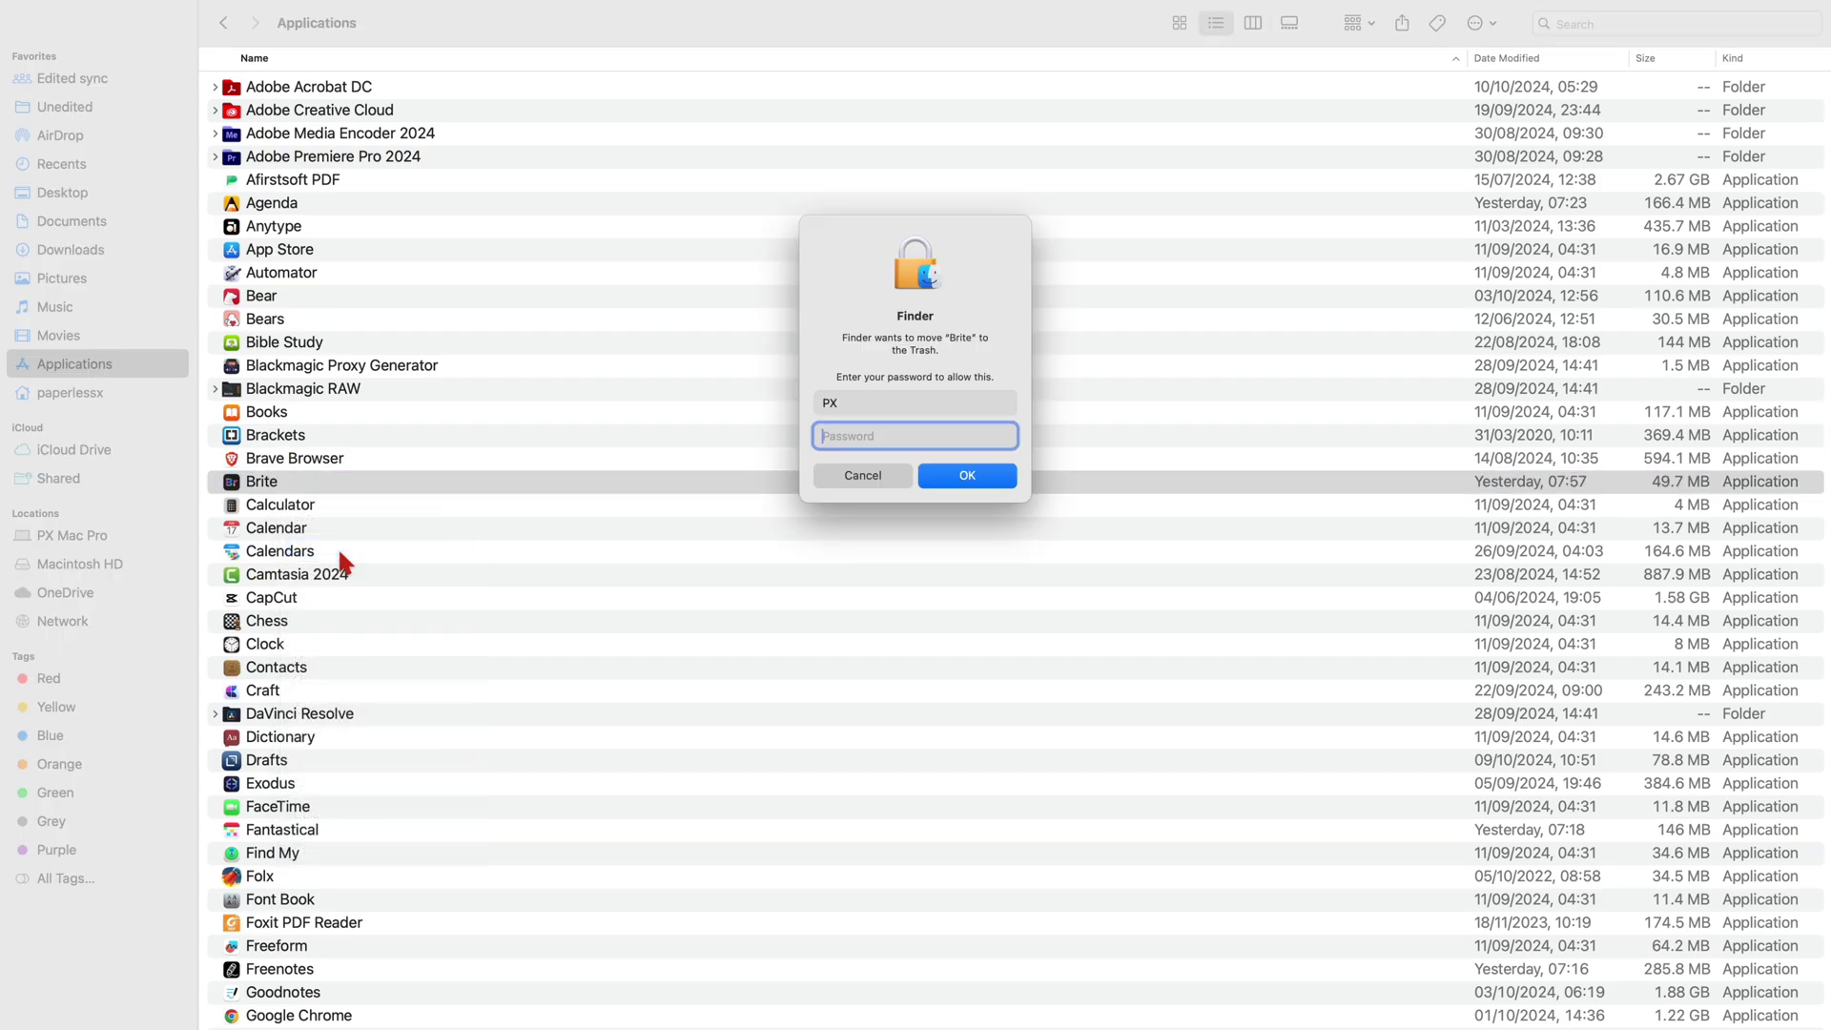
key(Return)
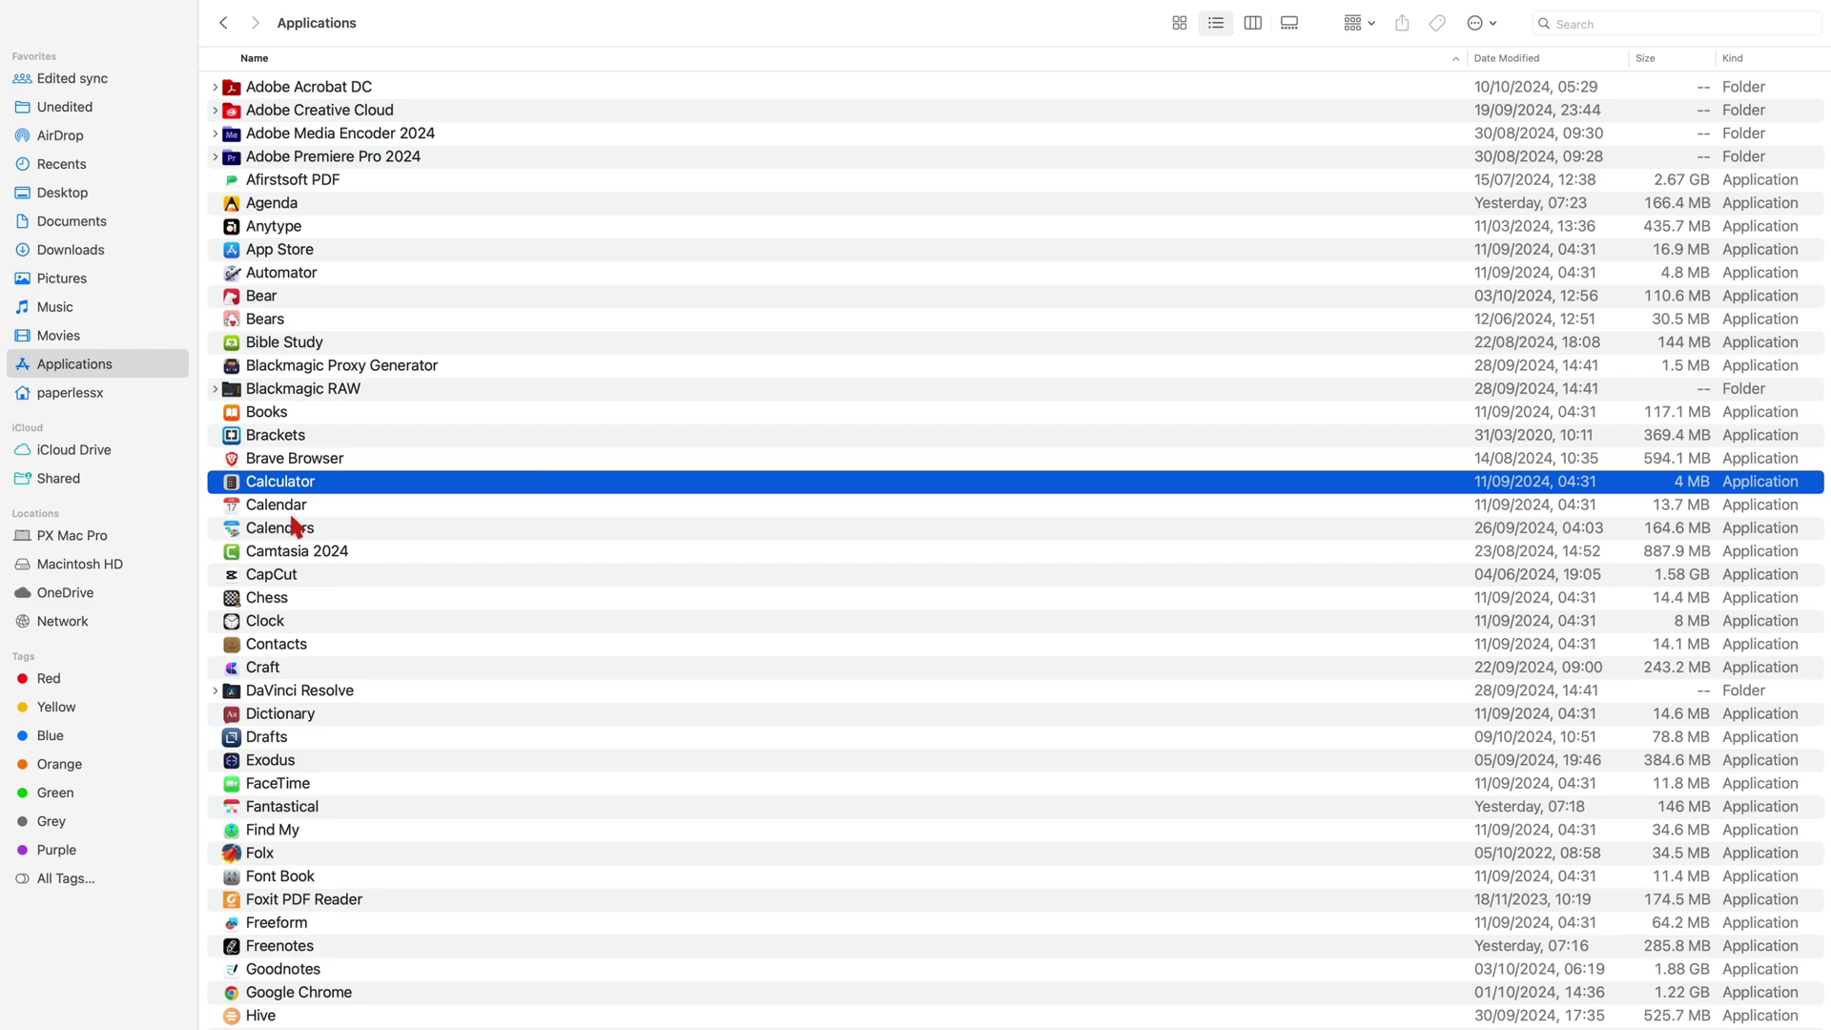
Move the Hive app from Applications to the Trash.
scroll(291, 743, down, 6)
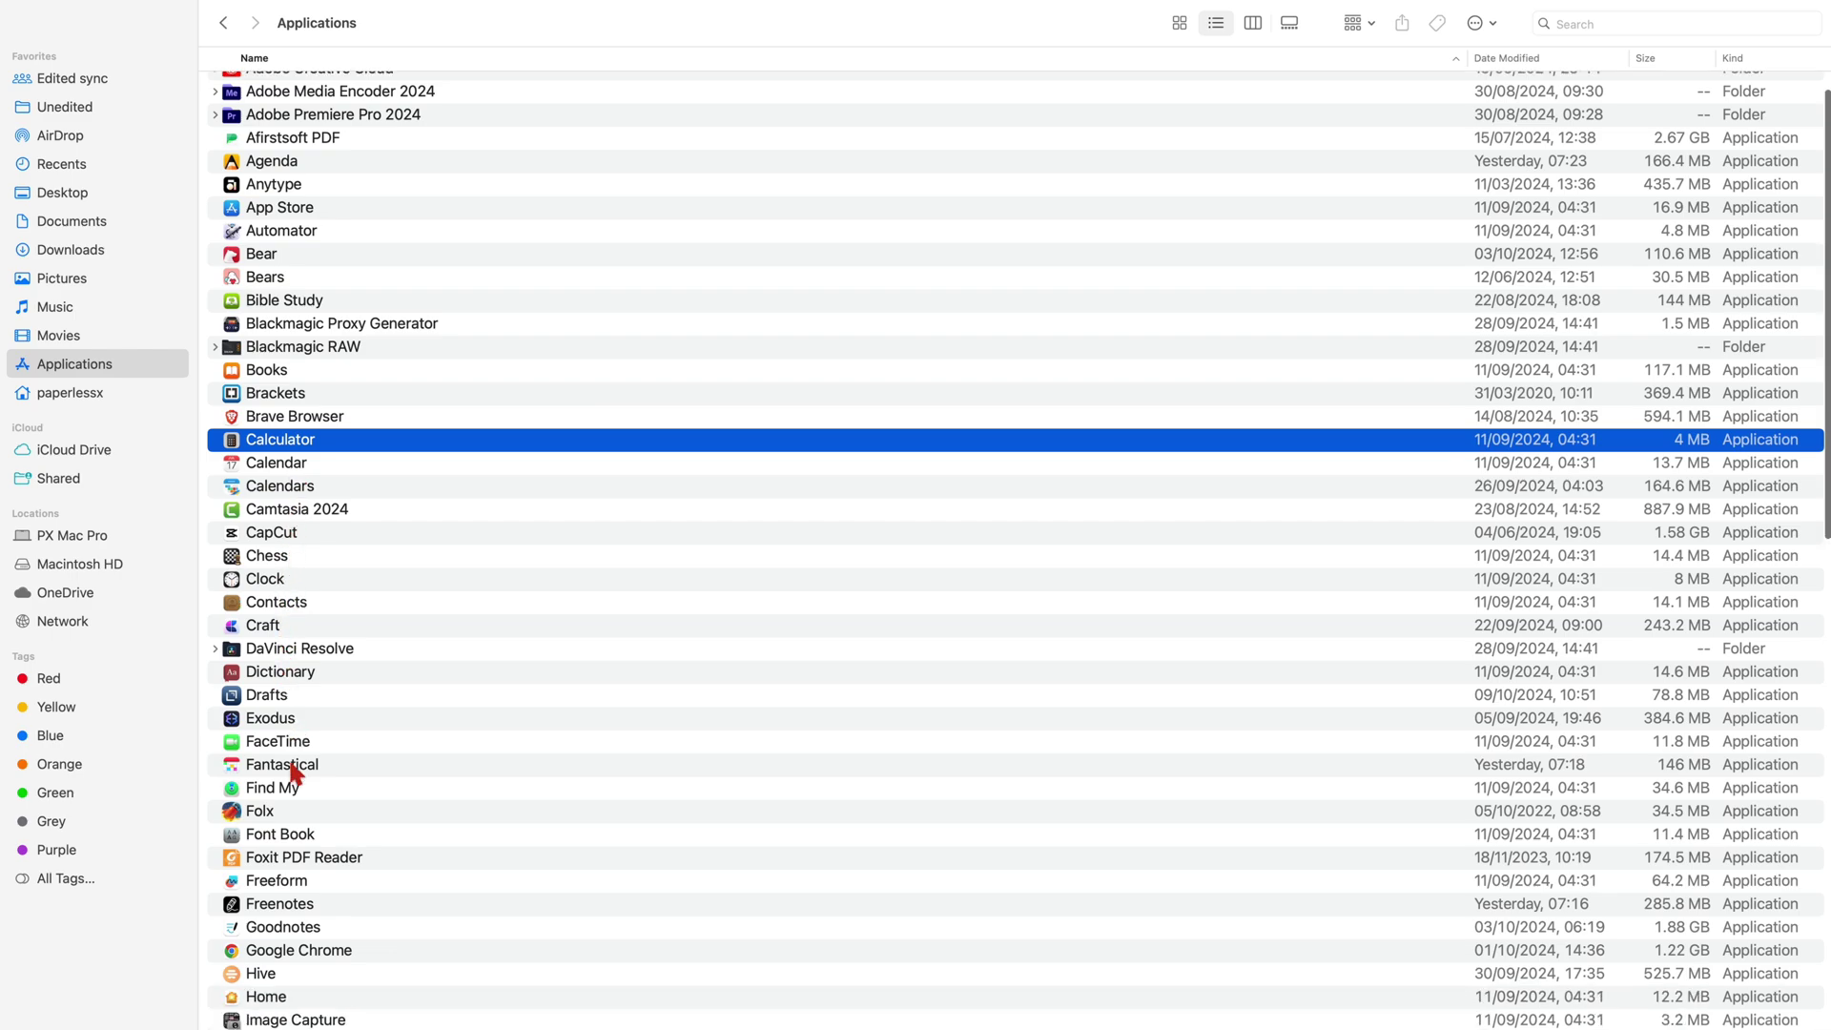
text(fan)
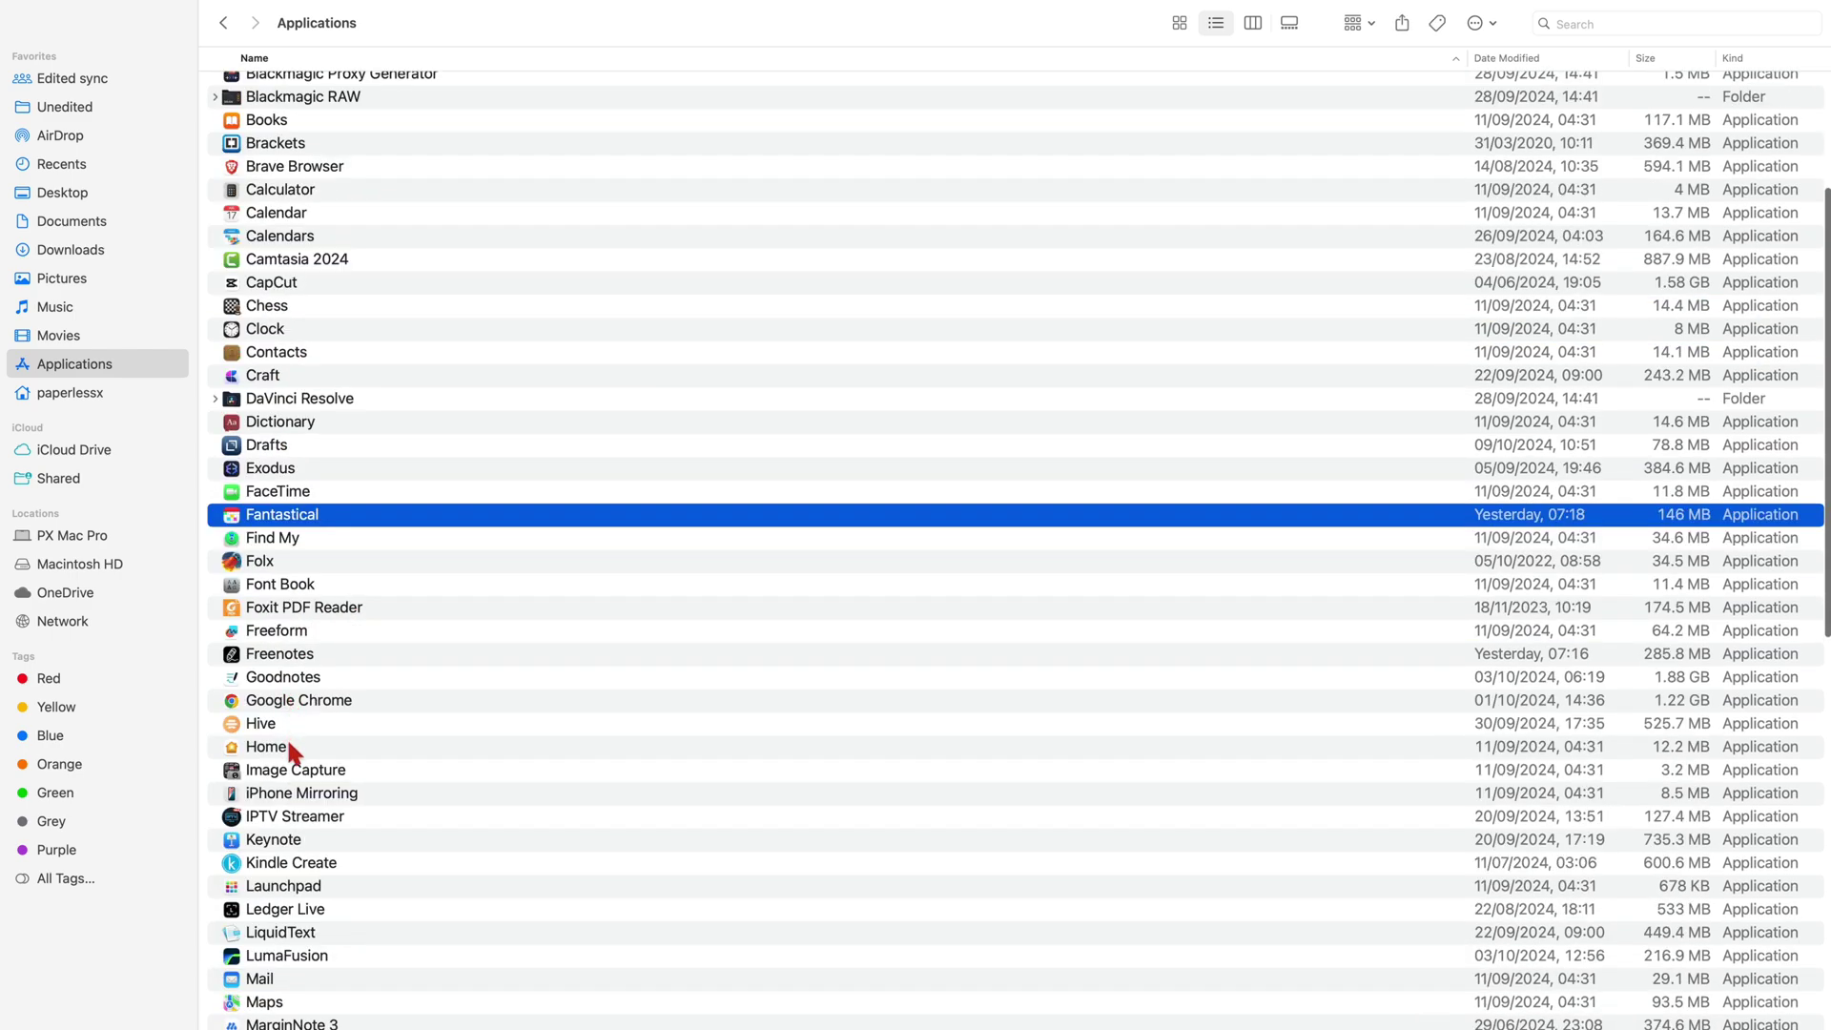
click(286, 724)
right_click(286, 726)
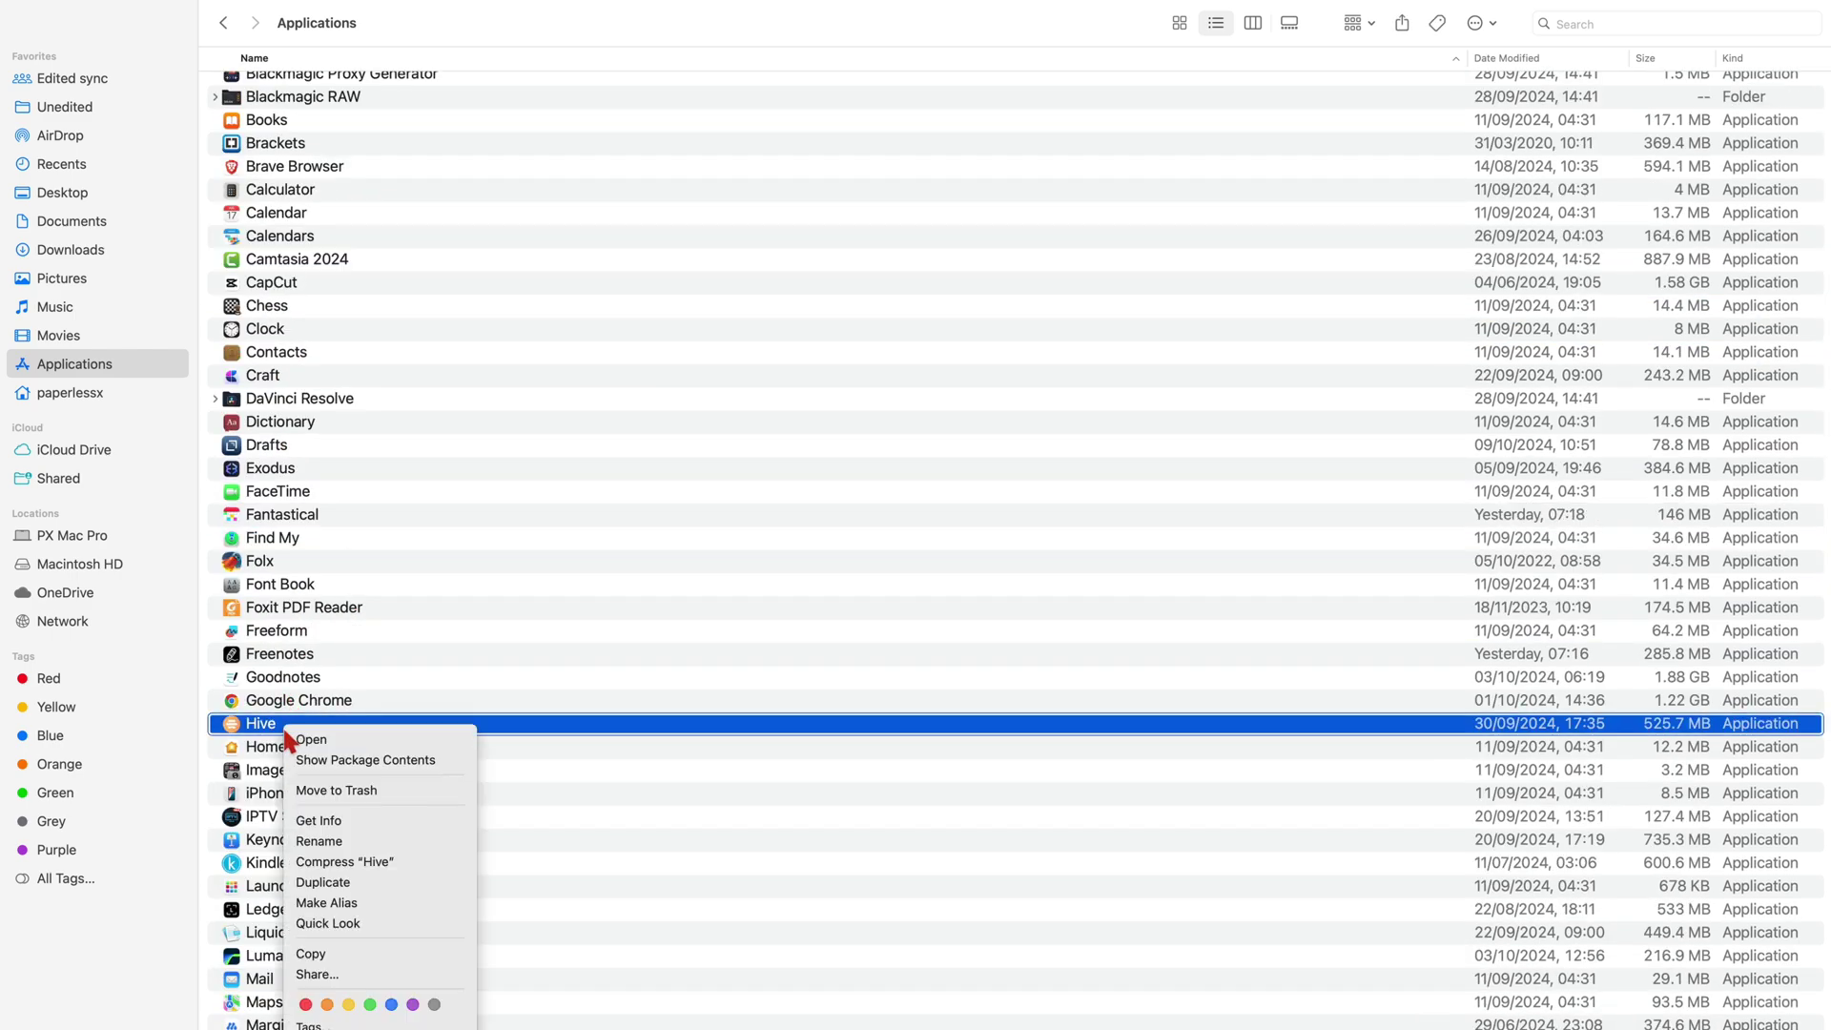
click(330, 794)
Move the Nozbe app to the Trash, entering the admin password to confirm.
scroll(379, 798, down, 7)
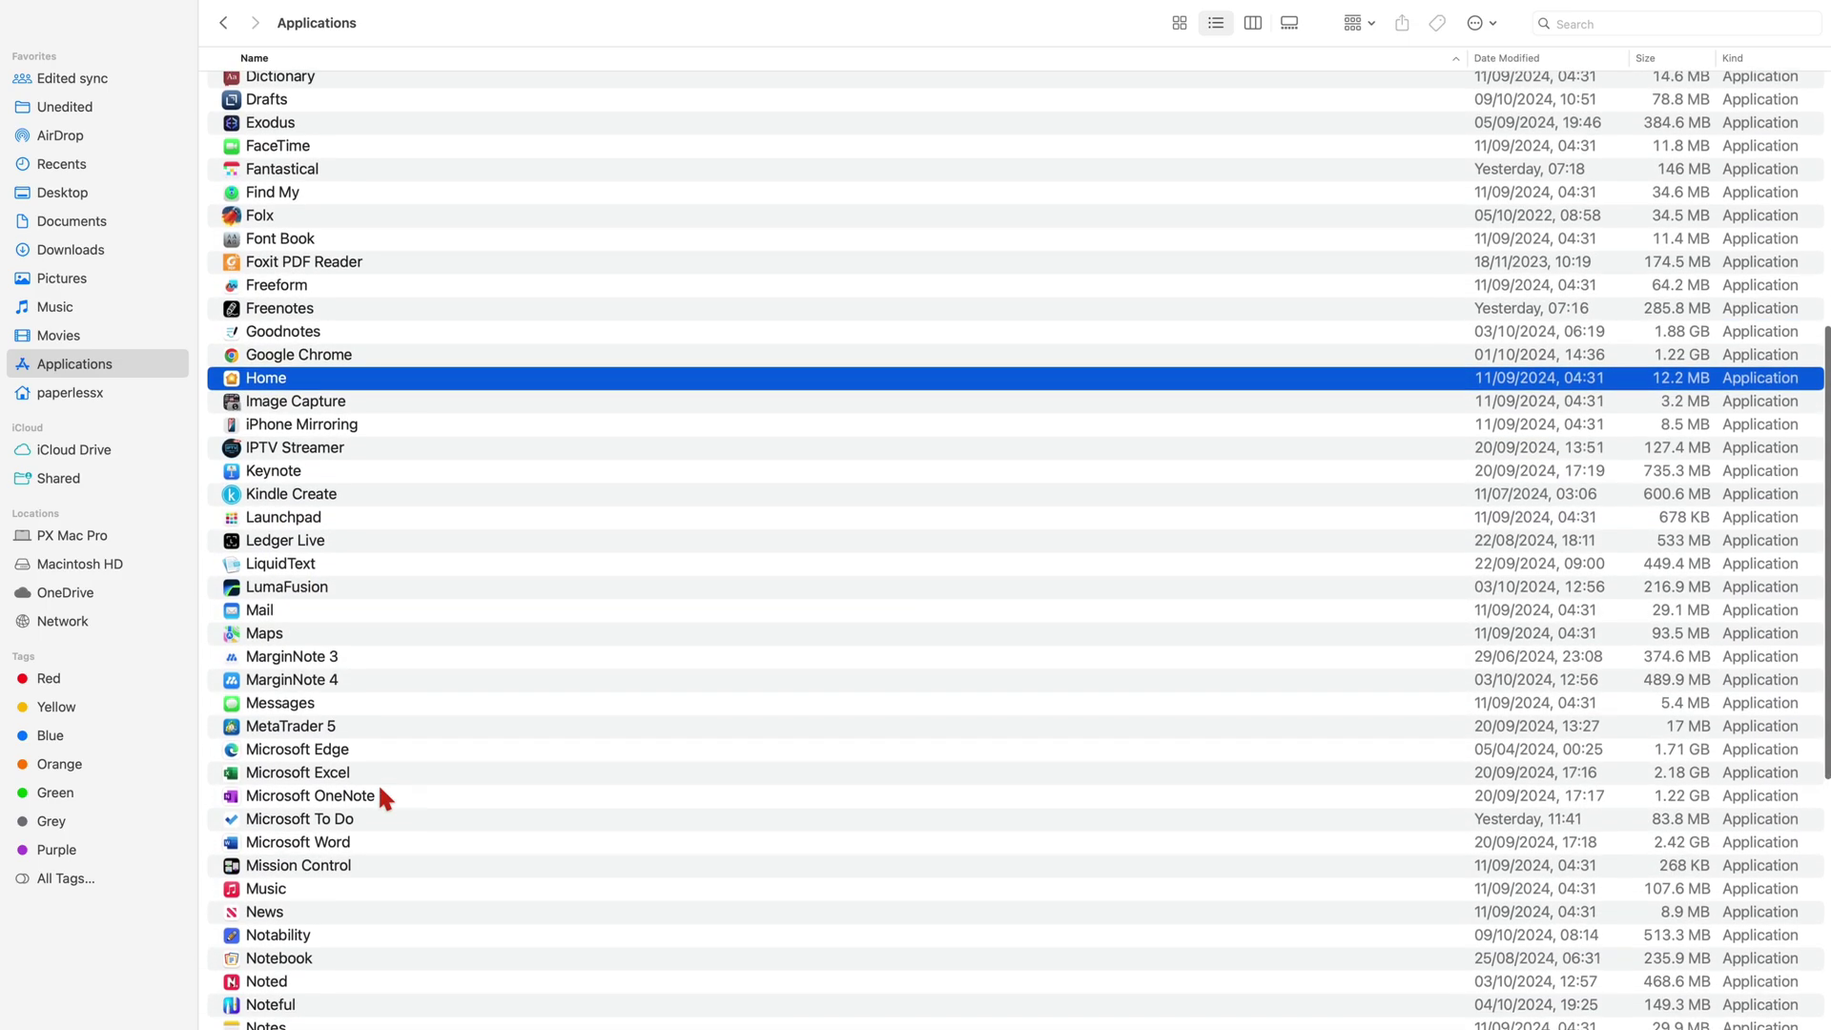
scroll(379, 791, down, 9)
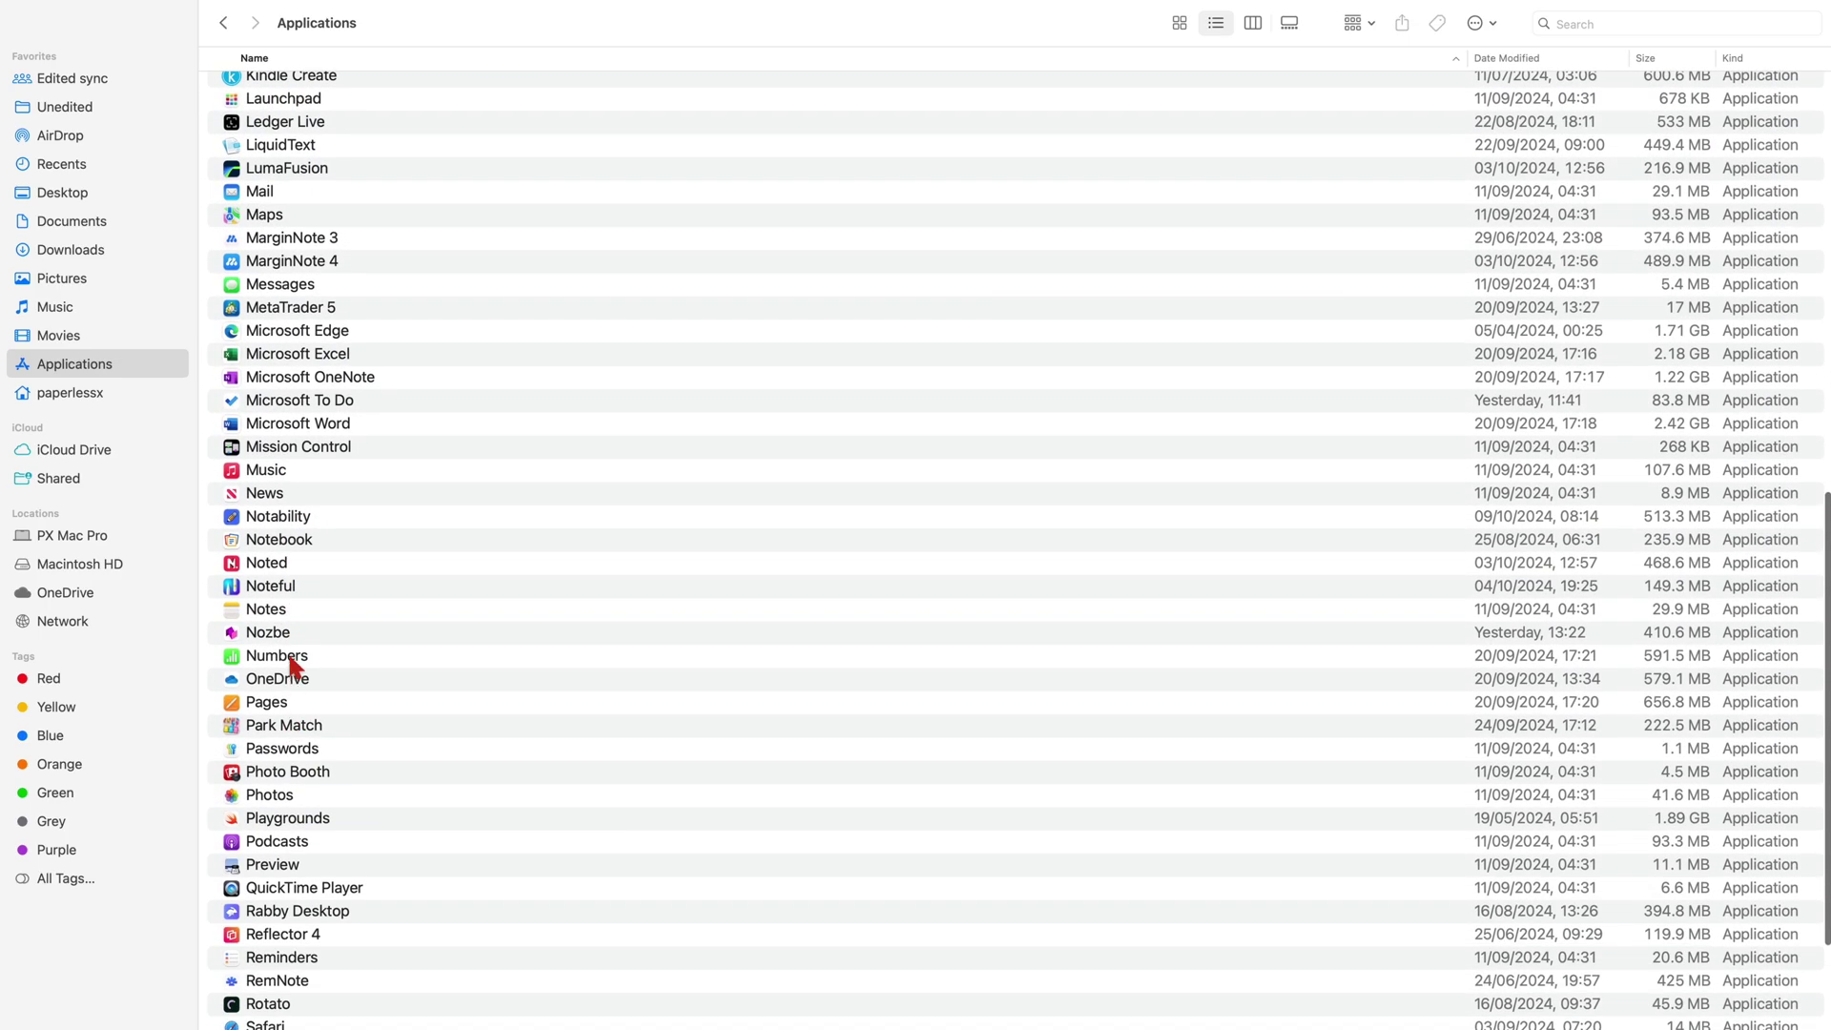
click(292, 635)
right_click(292, 634)
click(338, 694)
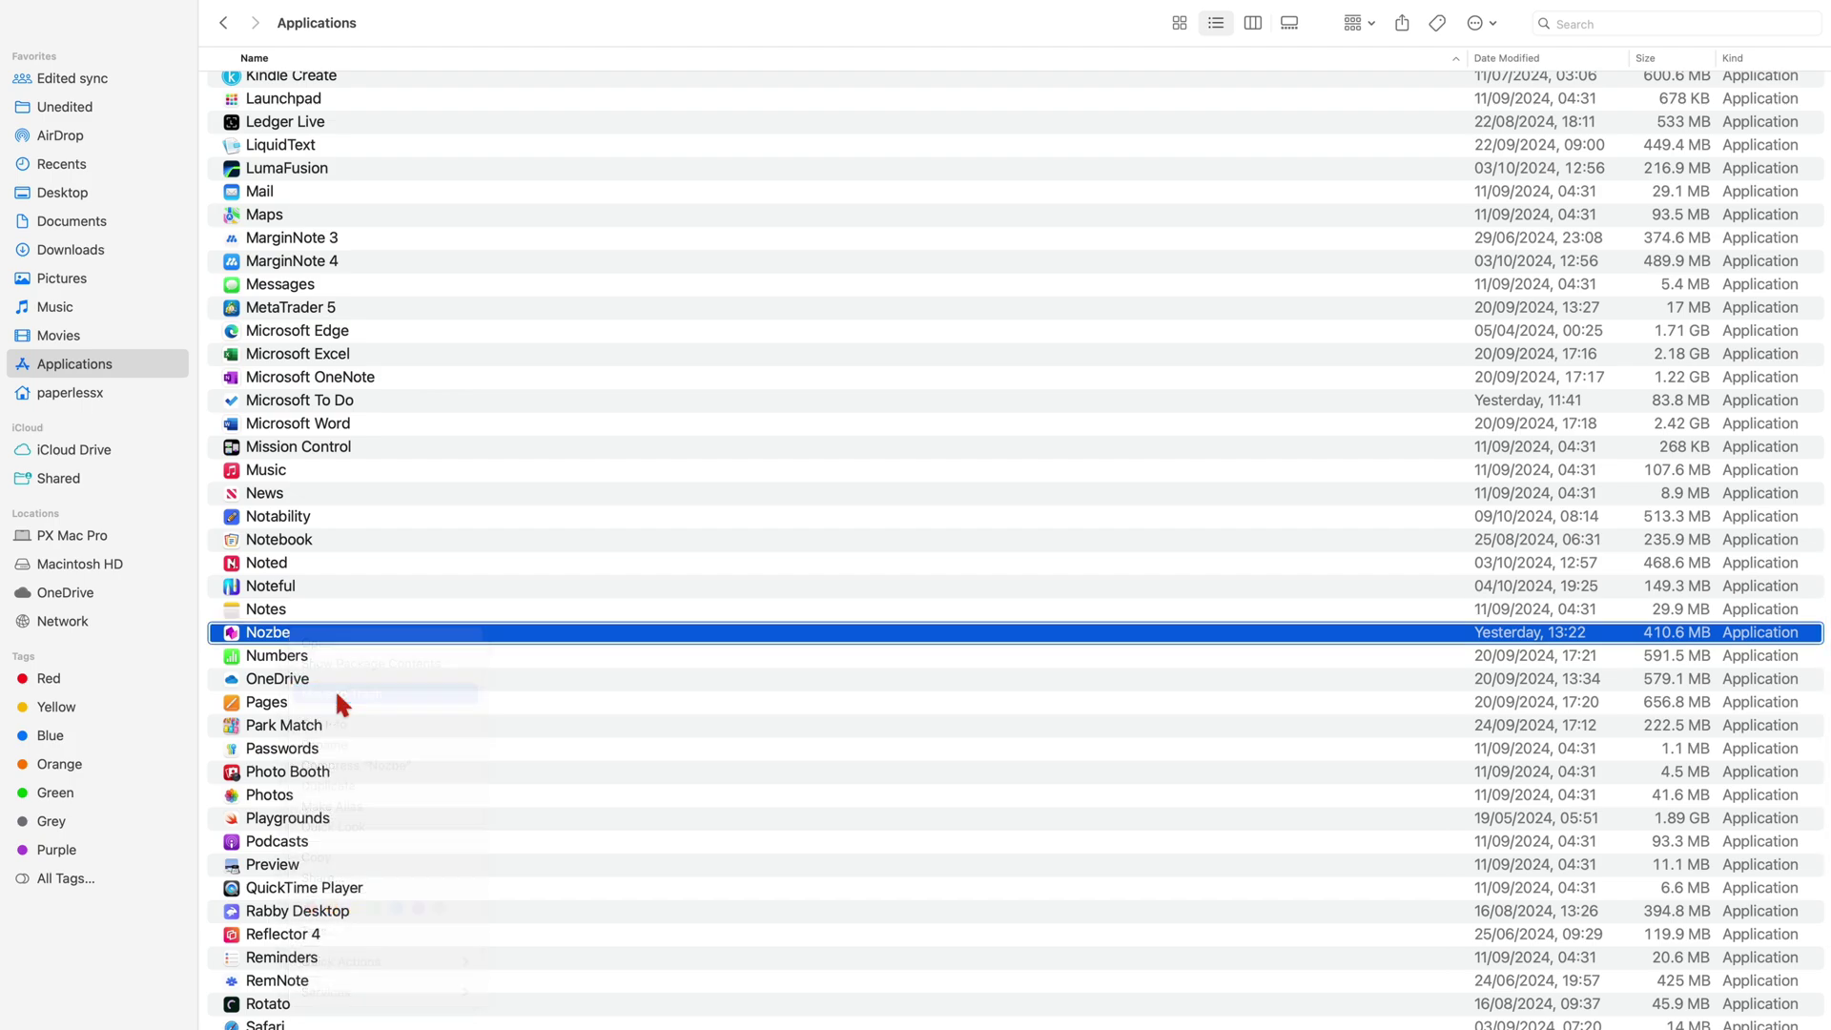
text(**)
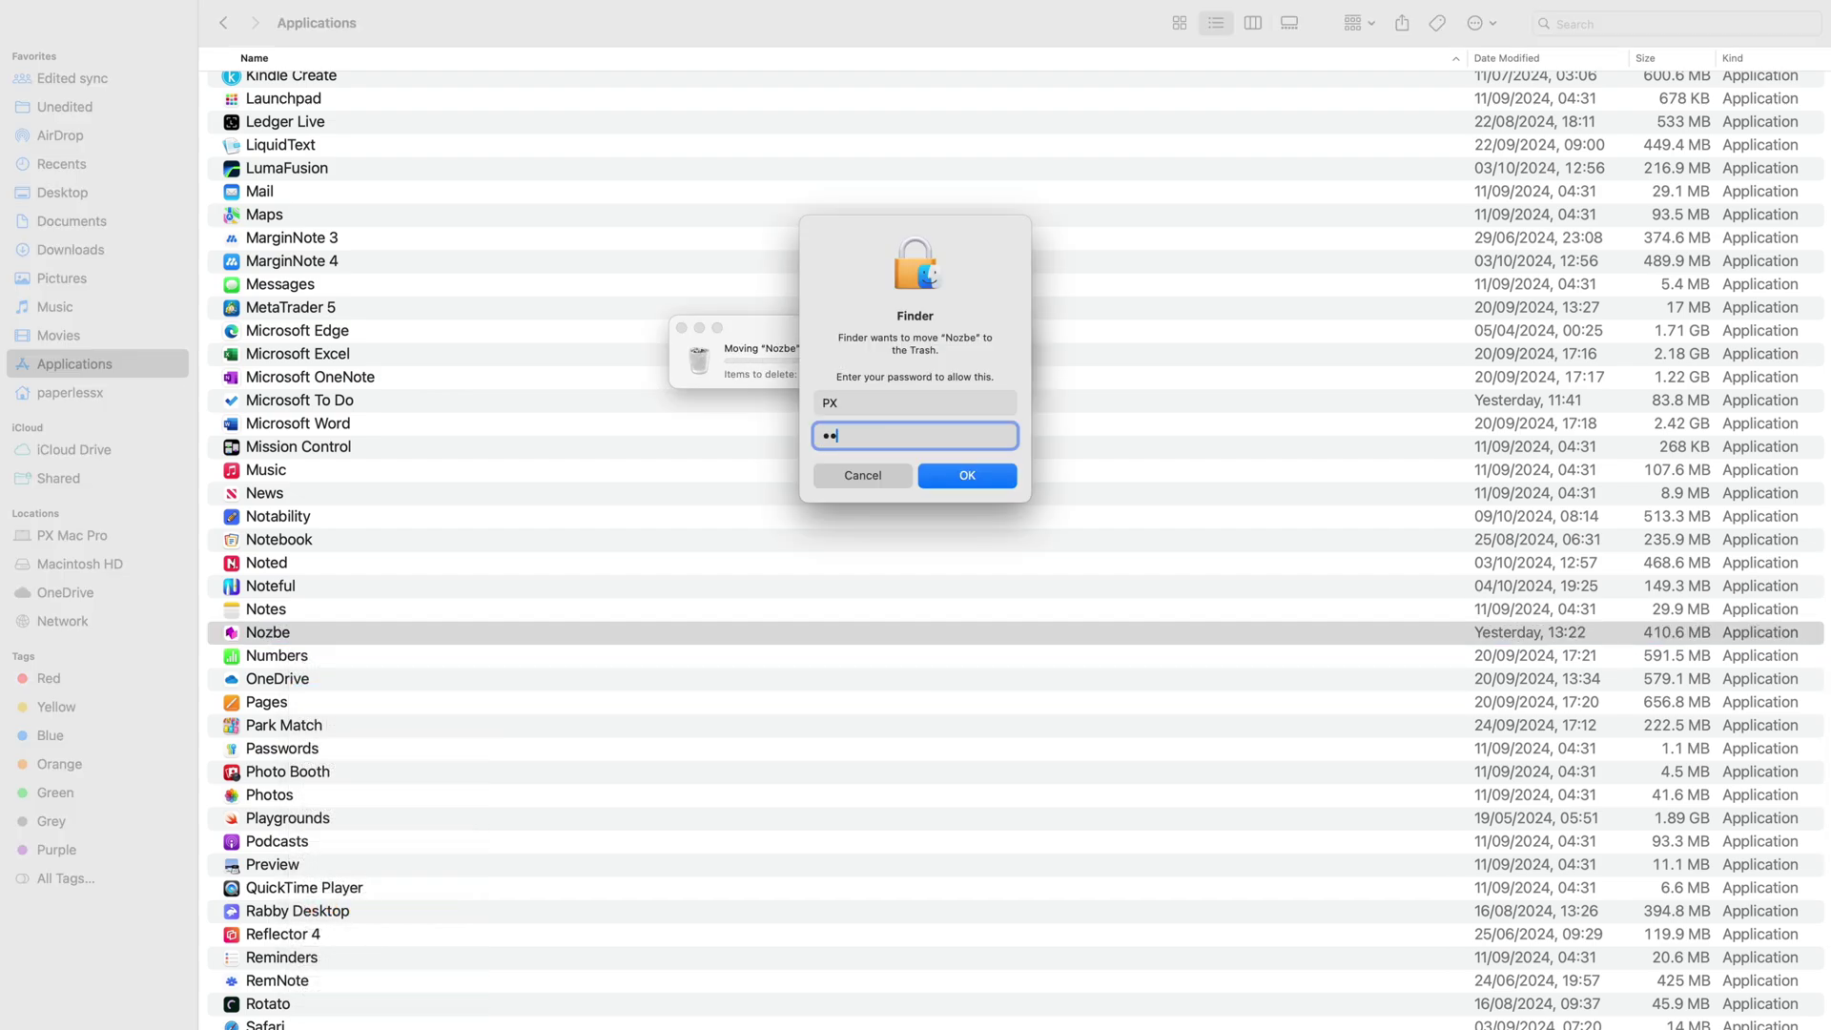
text(******)
key(Return)
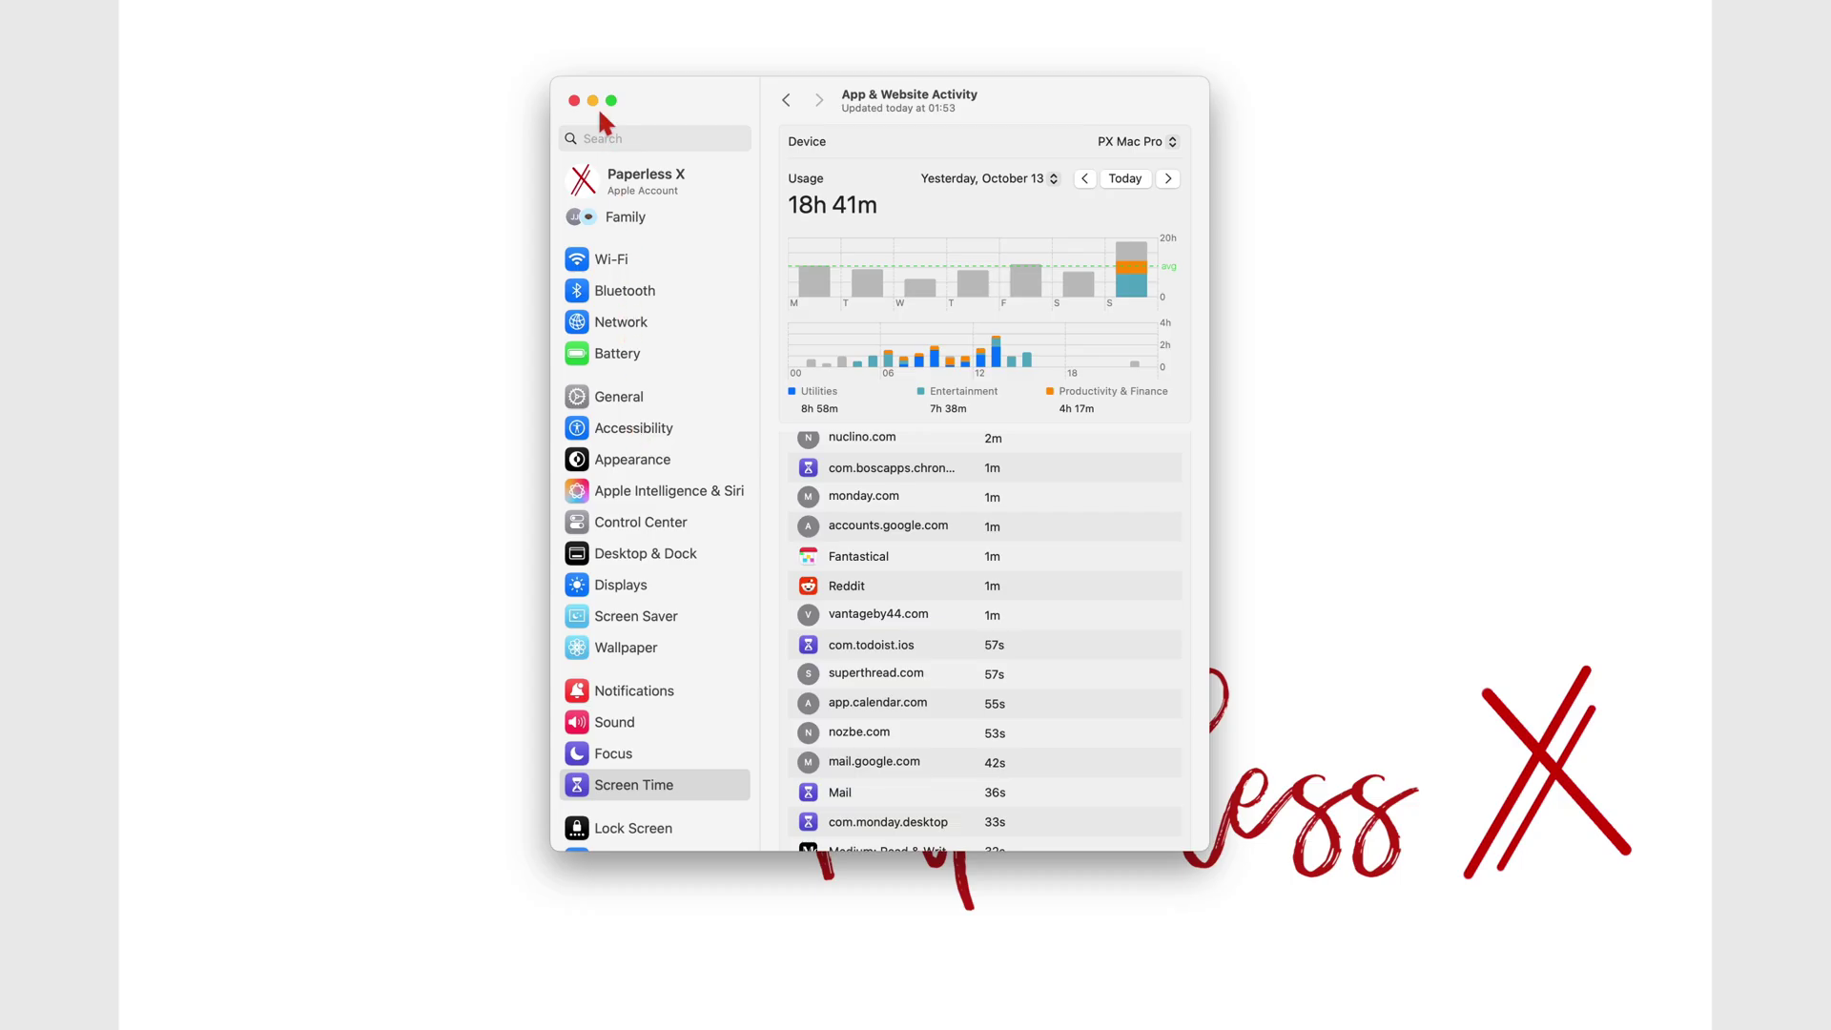
Close System Settings and open Calendars by Readdle full screen on the October 2024 month view.
click(586, 91)
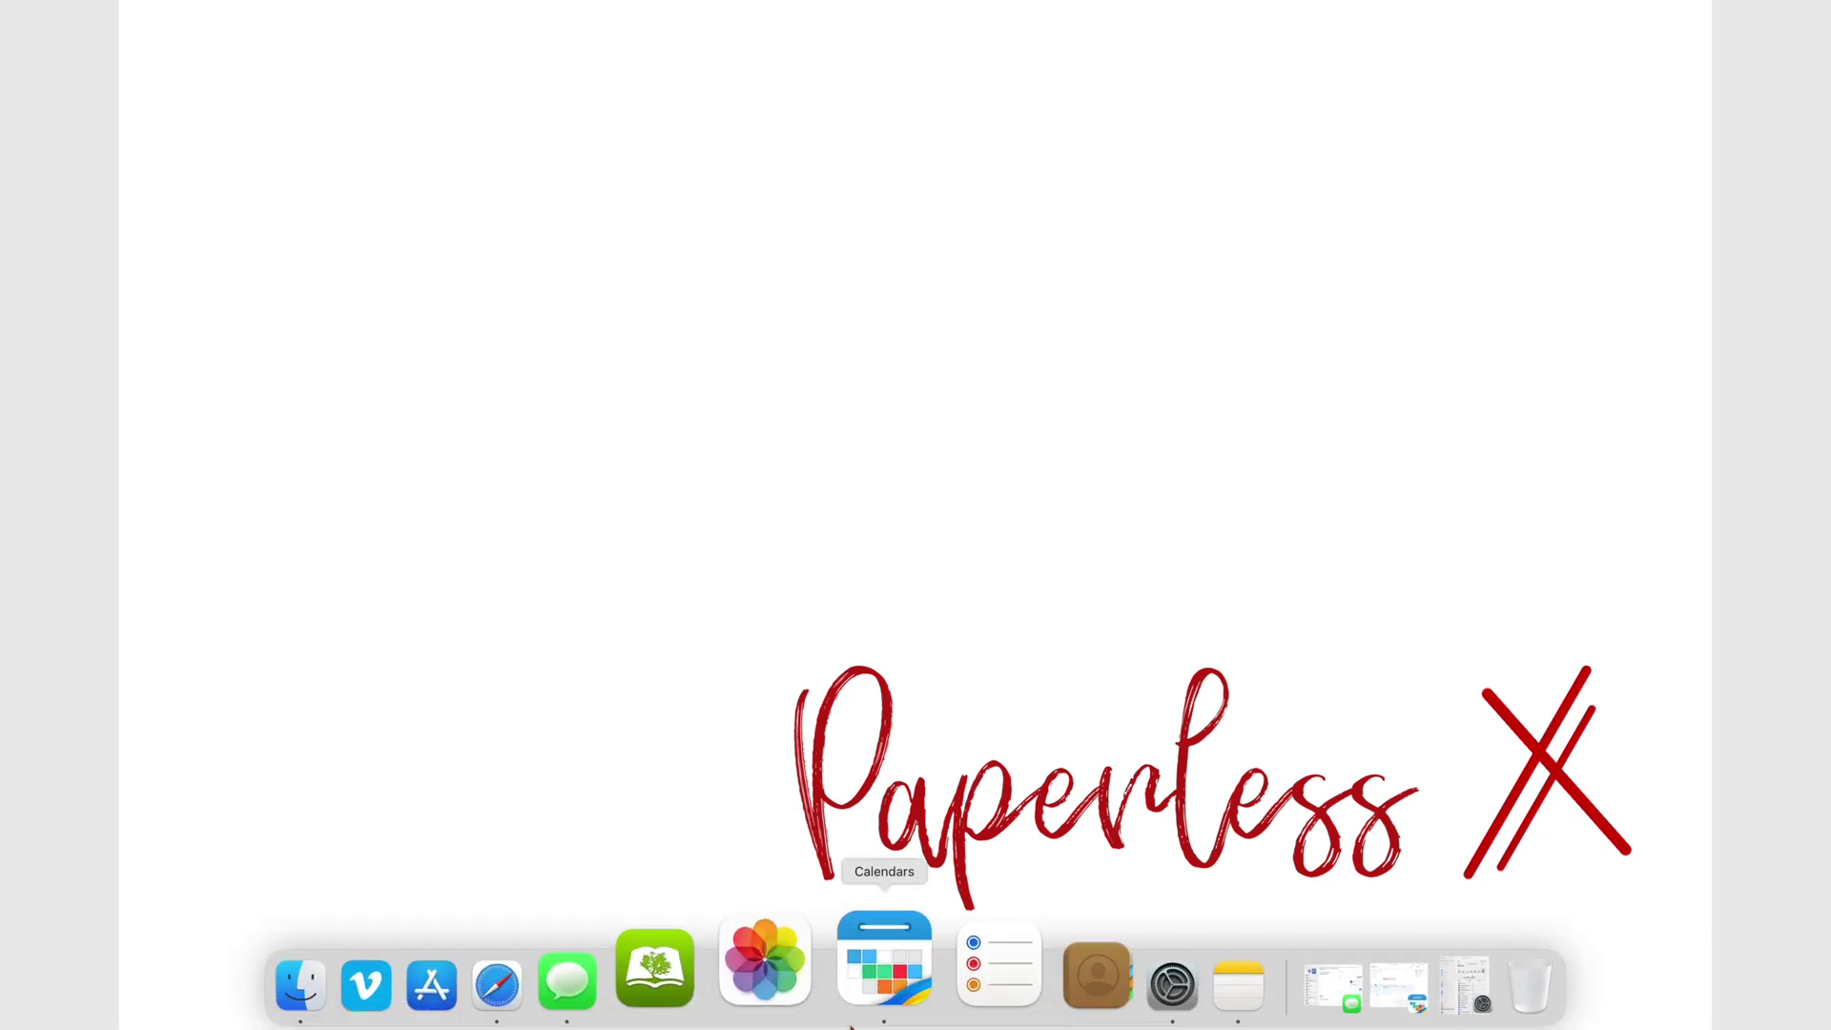
click(879, 976)
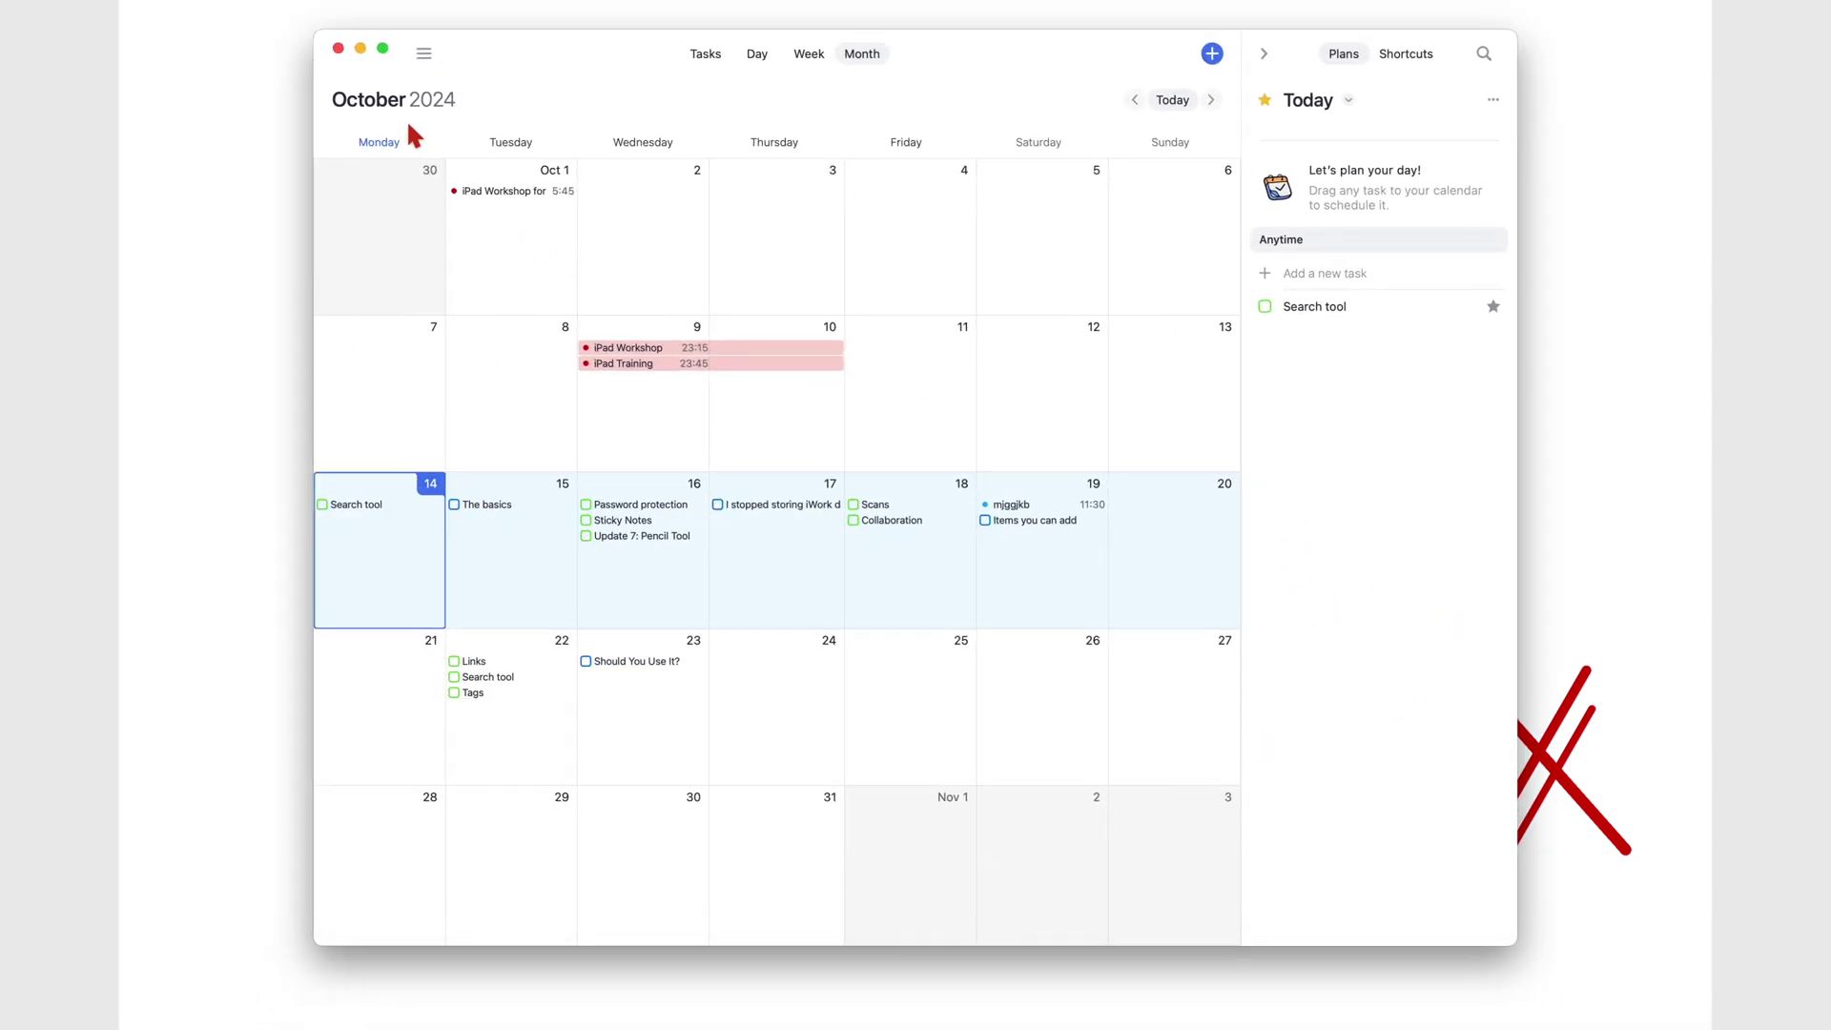
click(383, 49)
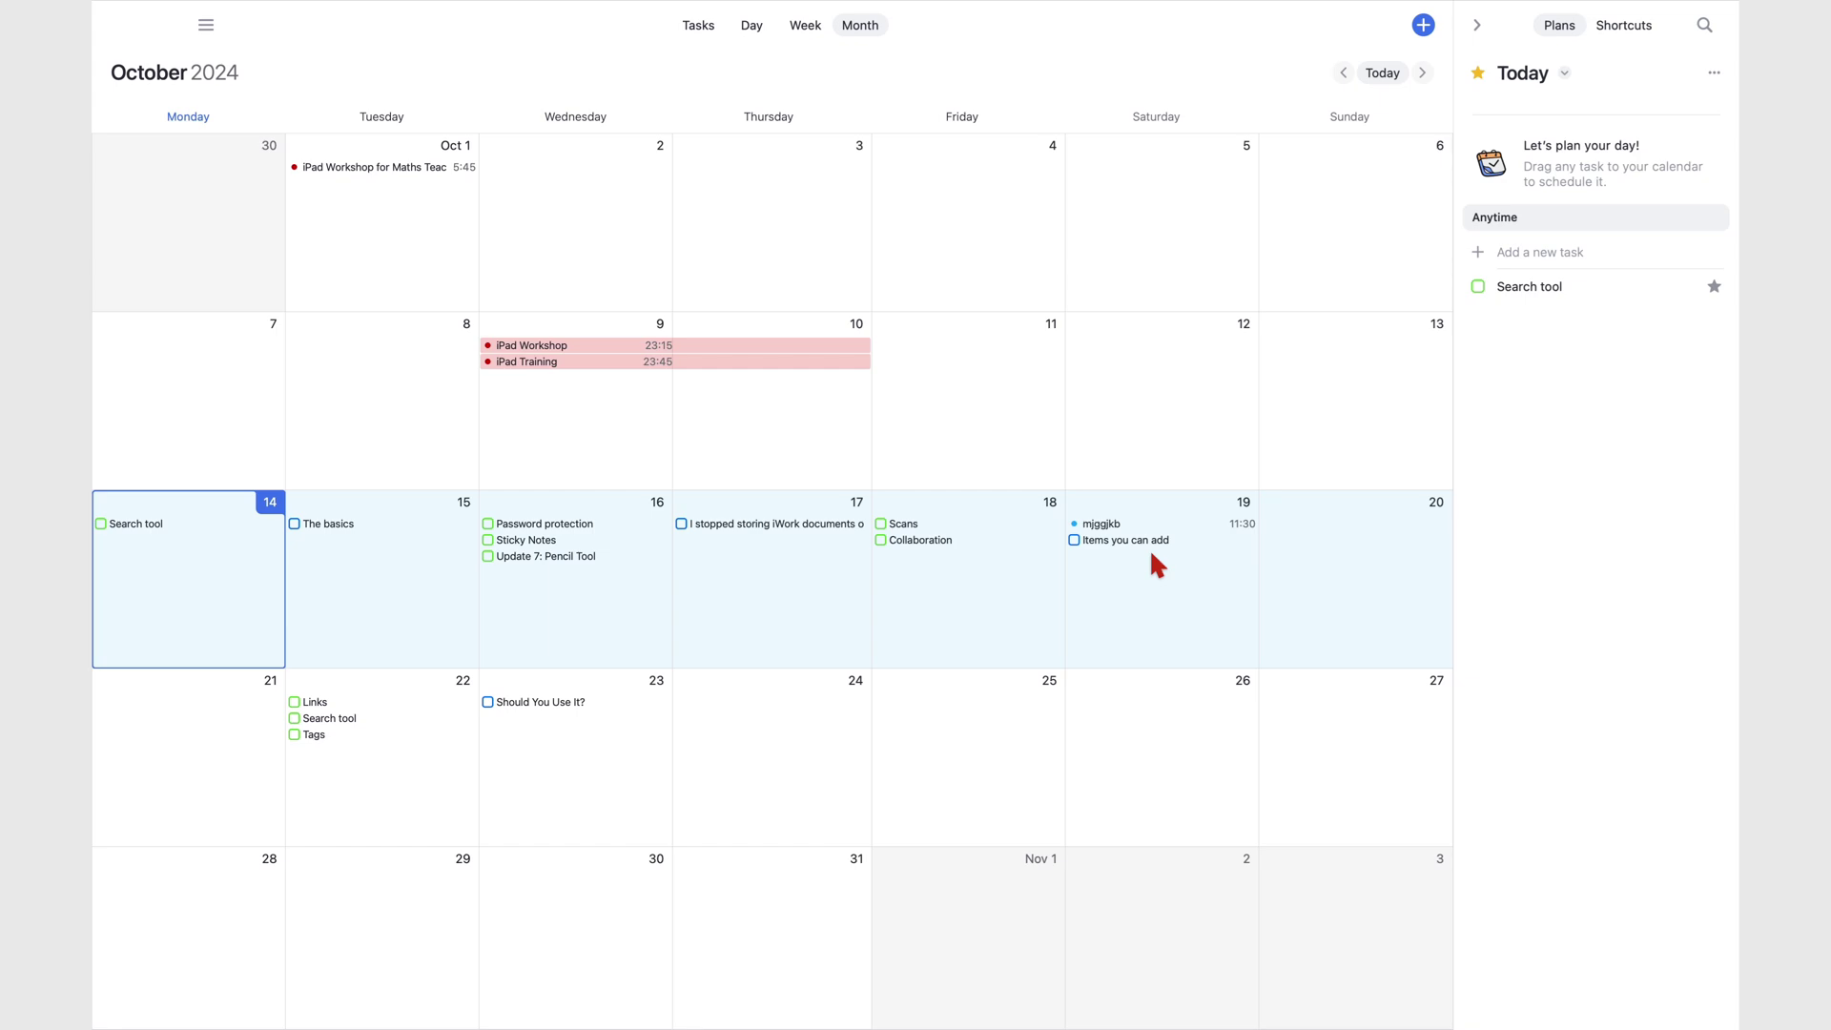
Switch the sidebar task list from Today to Course and scroll through its tasks.
click(1563, 73)
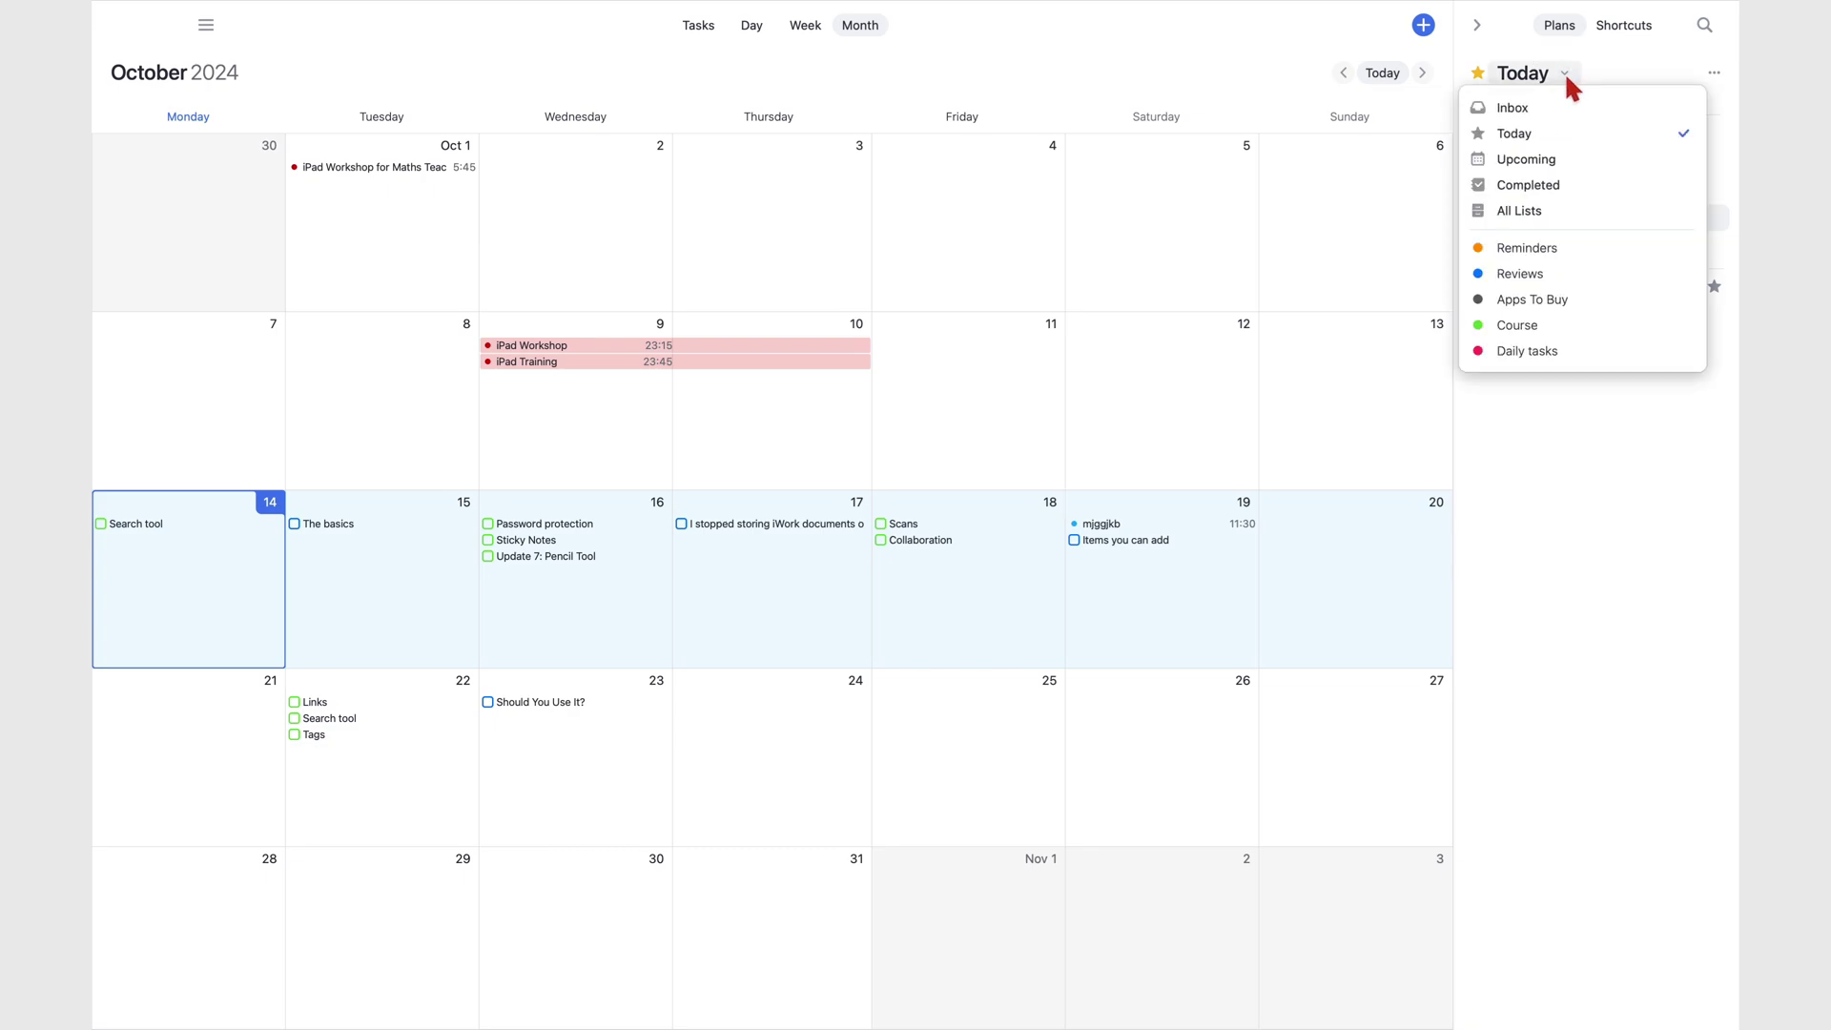
click(1524, 322)
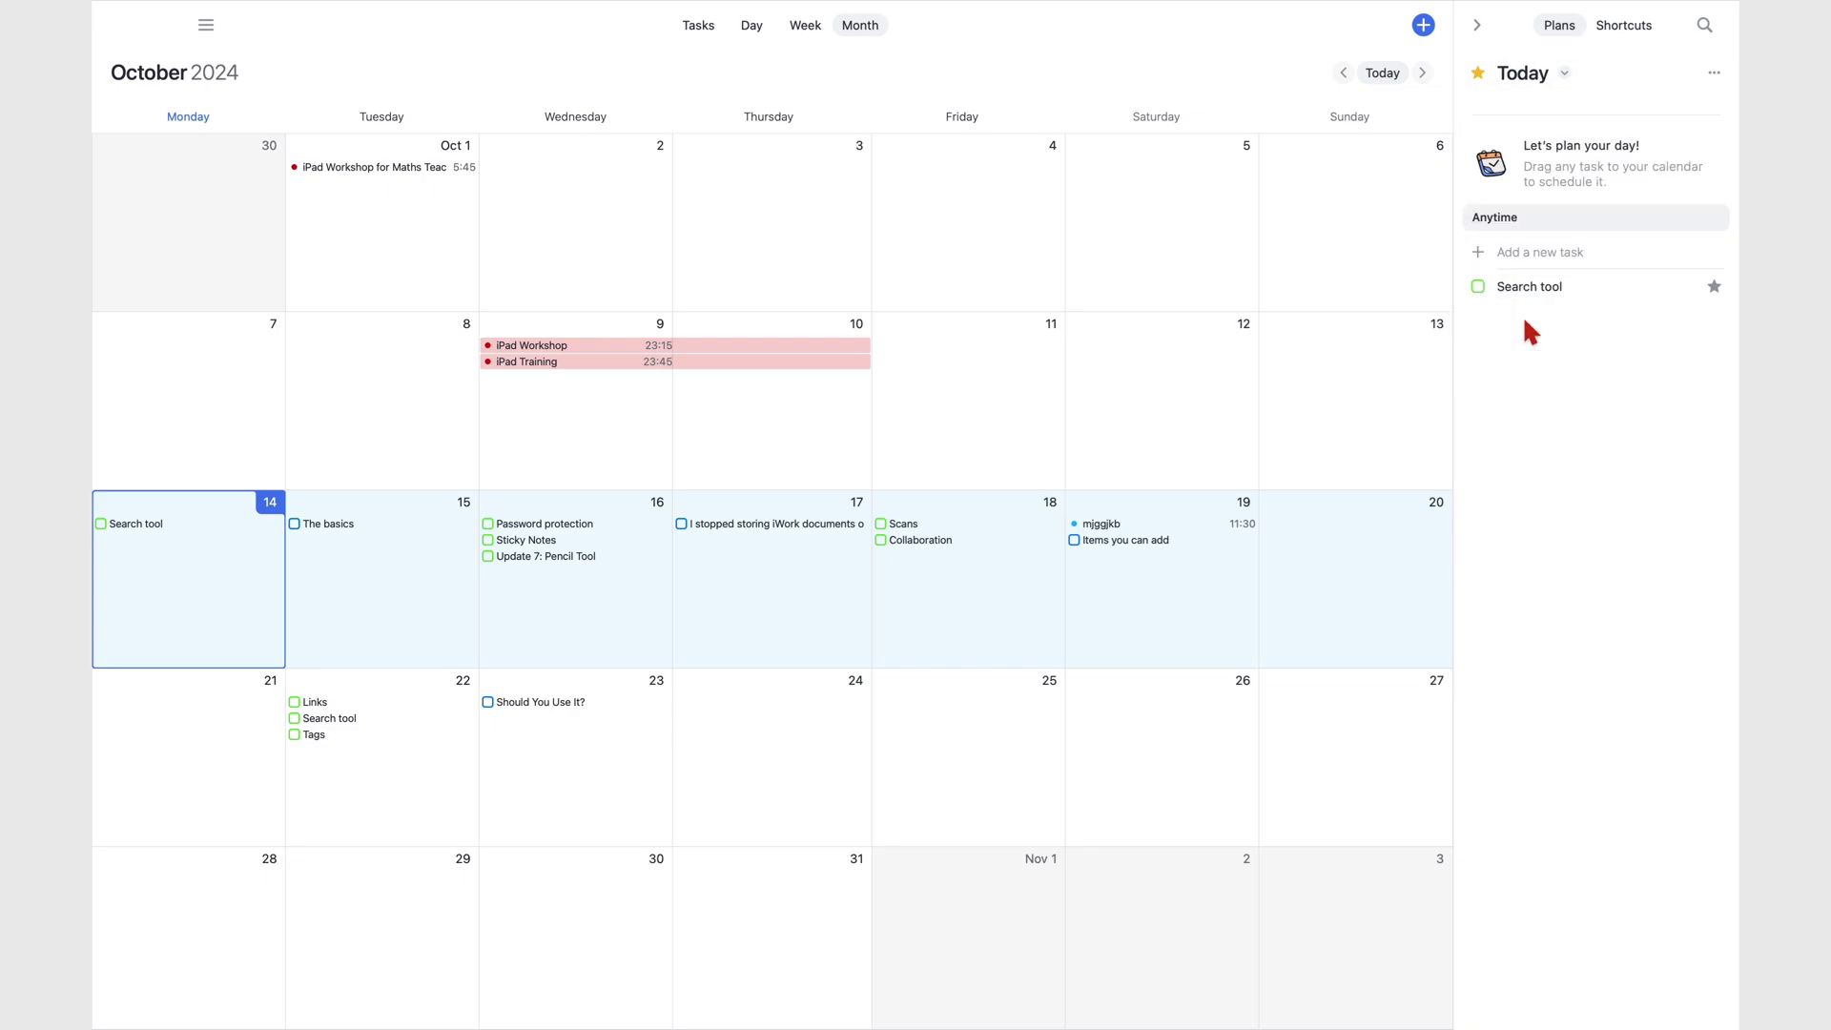
scroll(1546, 560, down, 5)
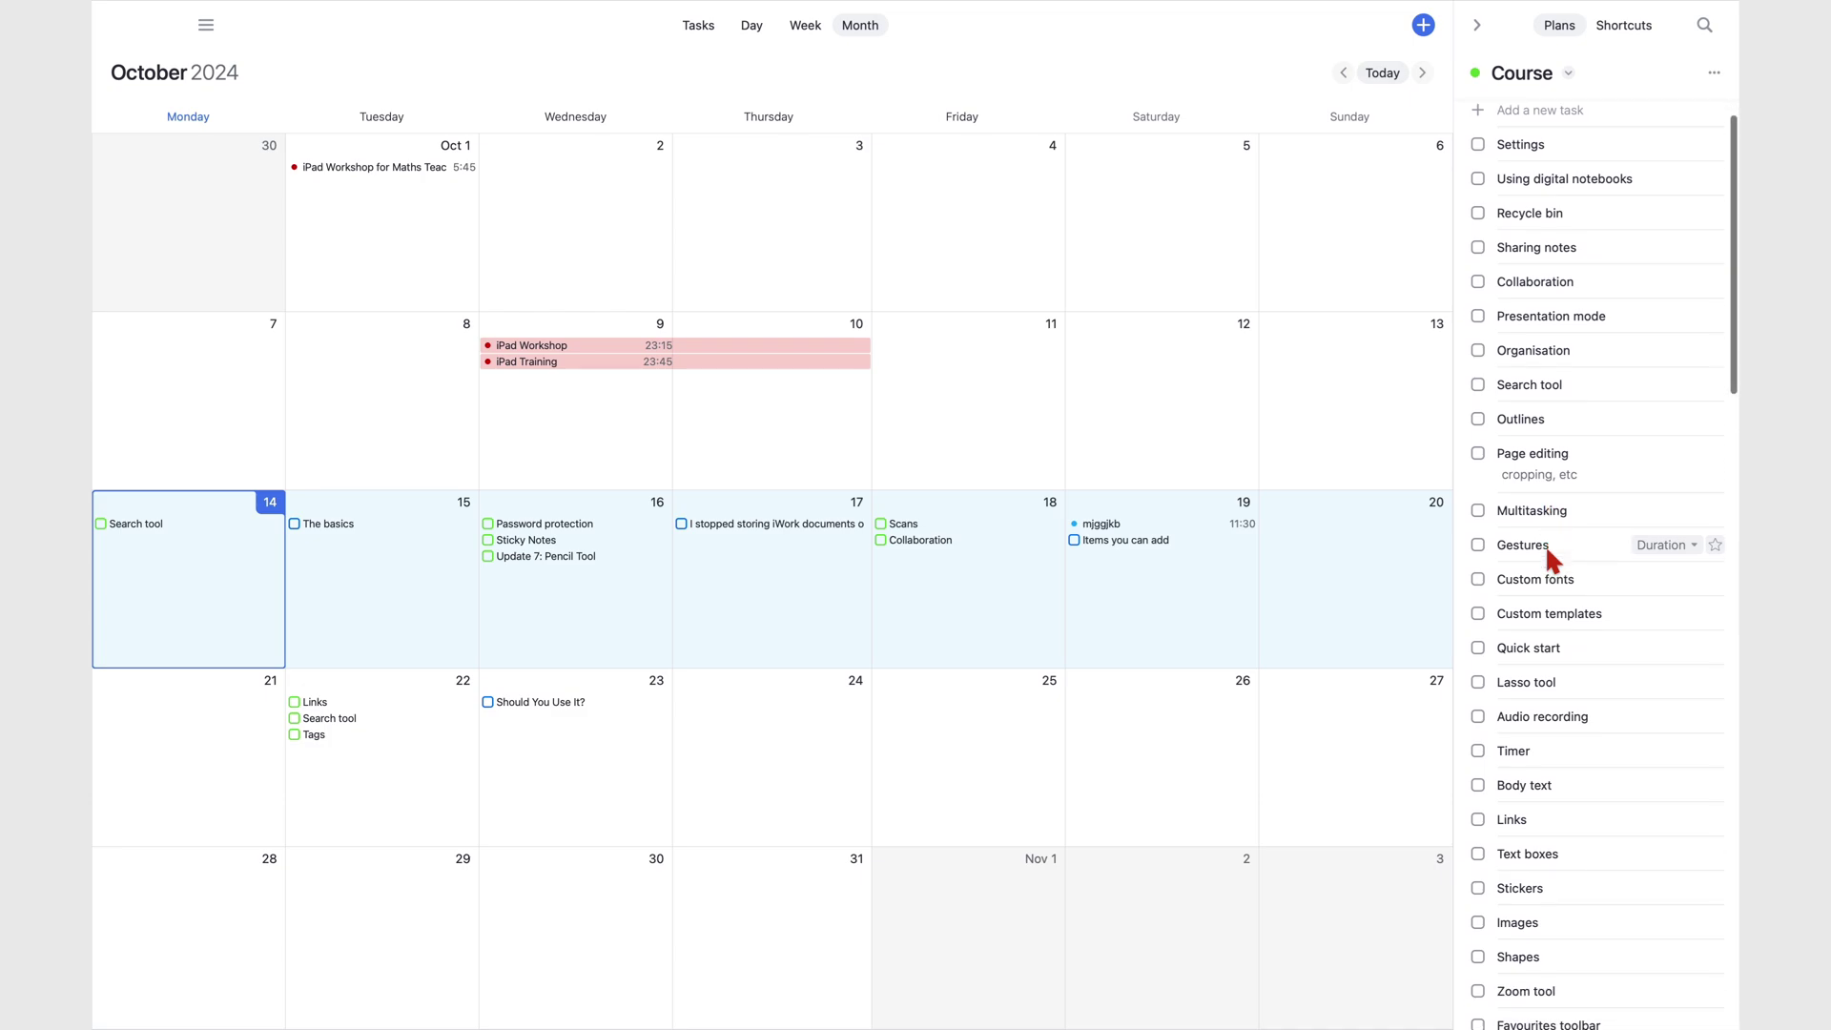
scroll(1546, 555, down, 8)
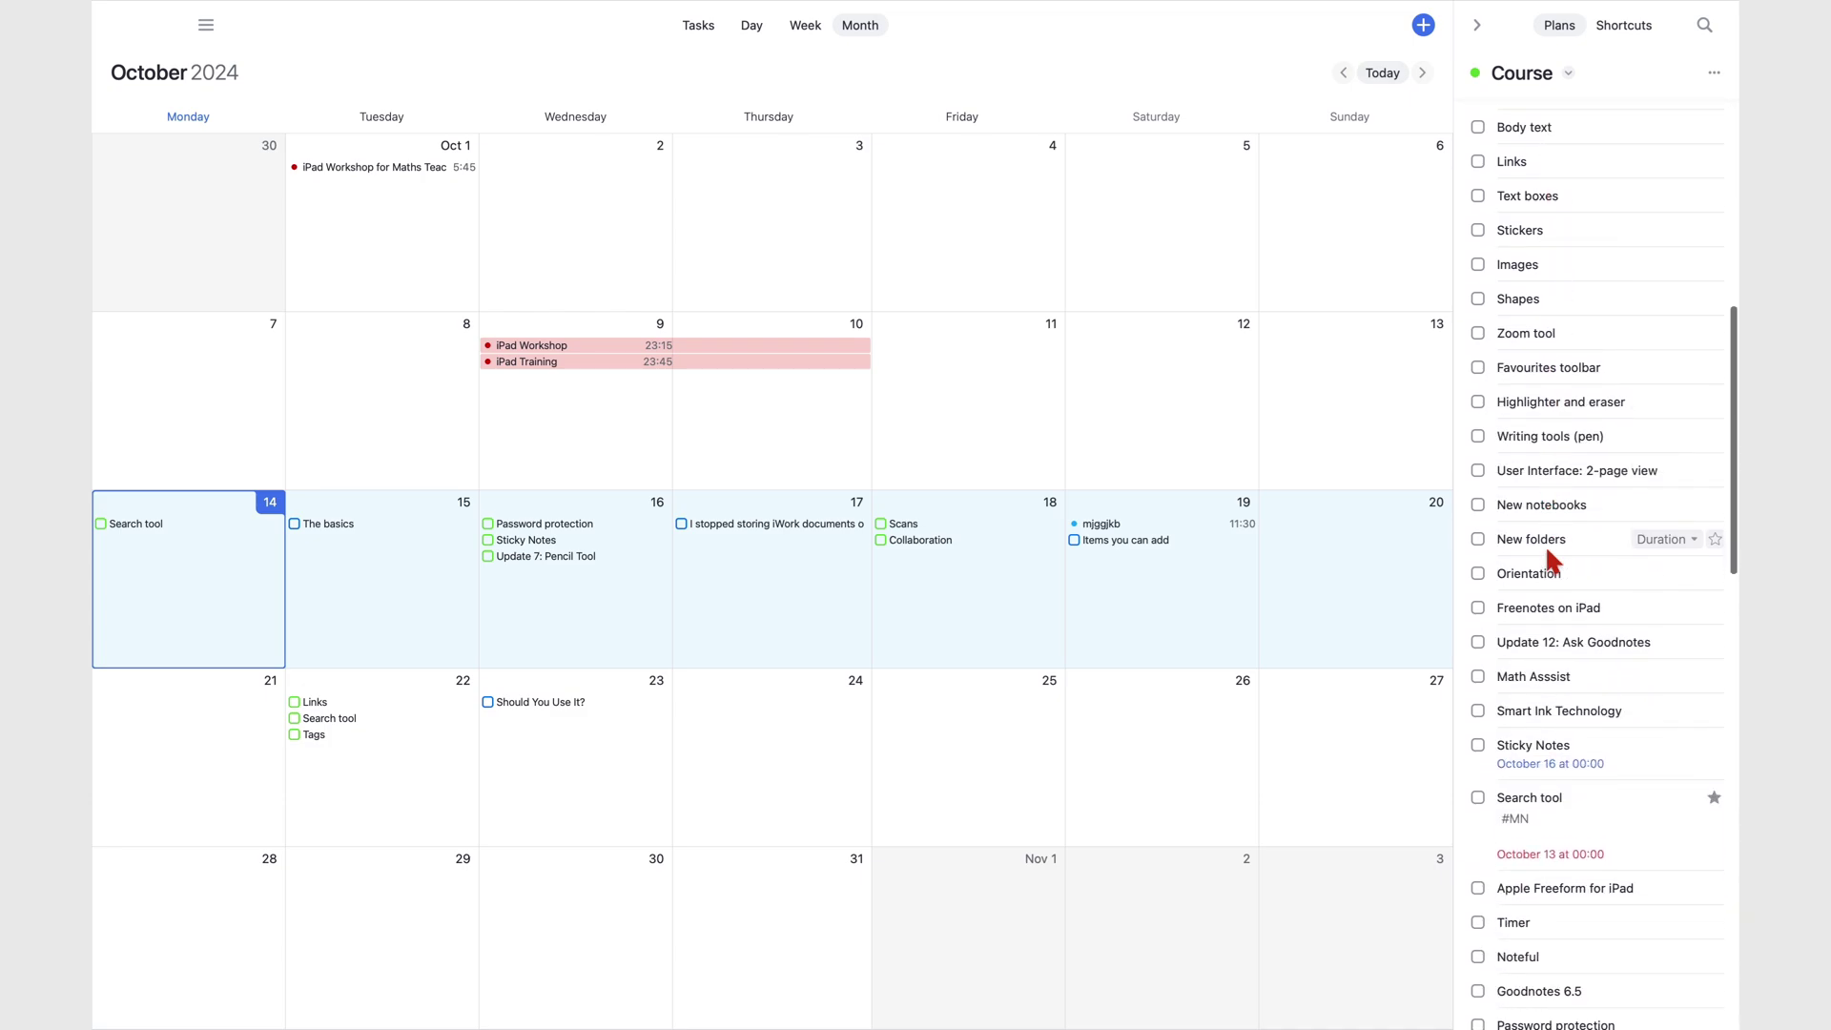
scroll(1545, 554, down, 7)
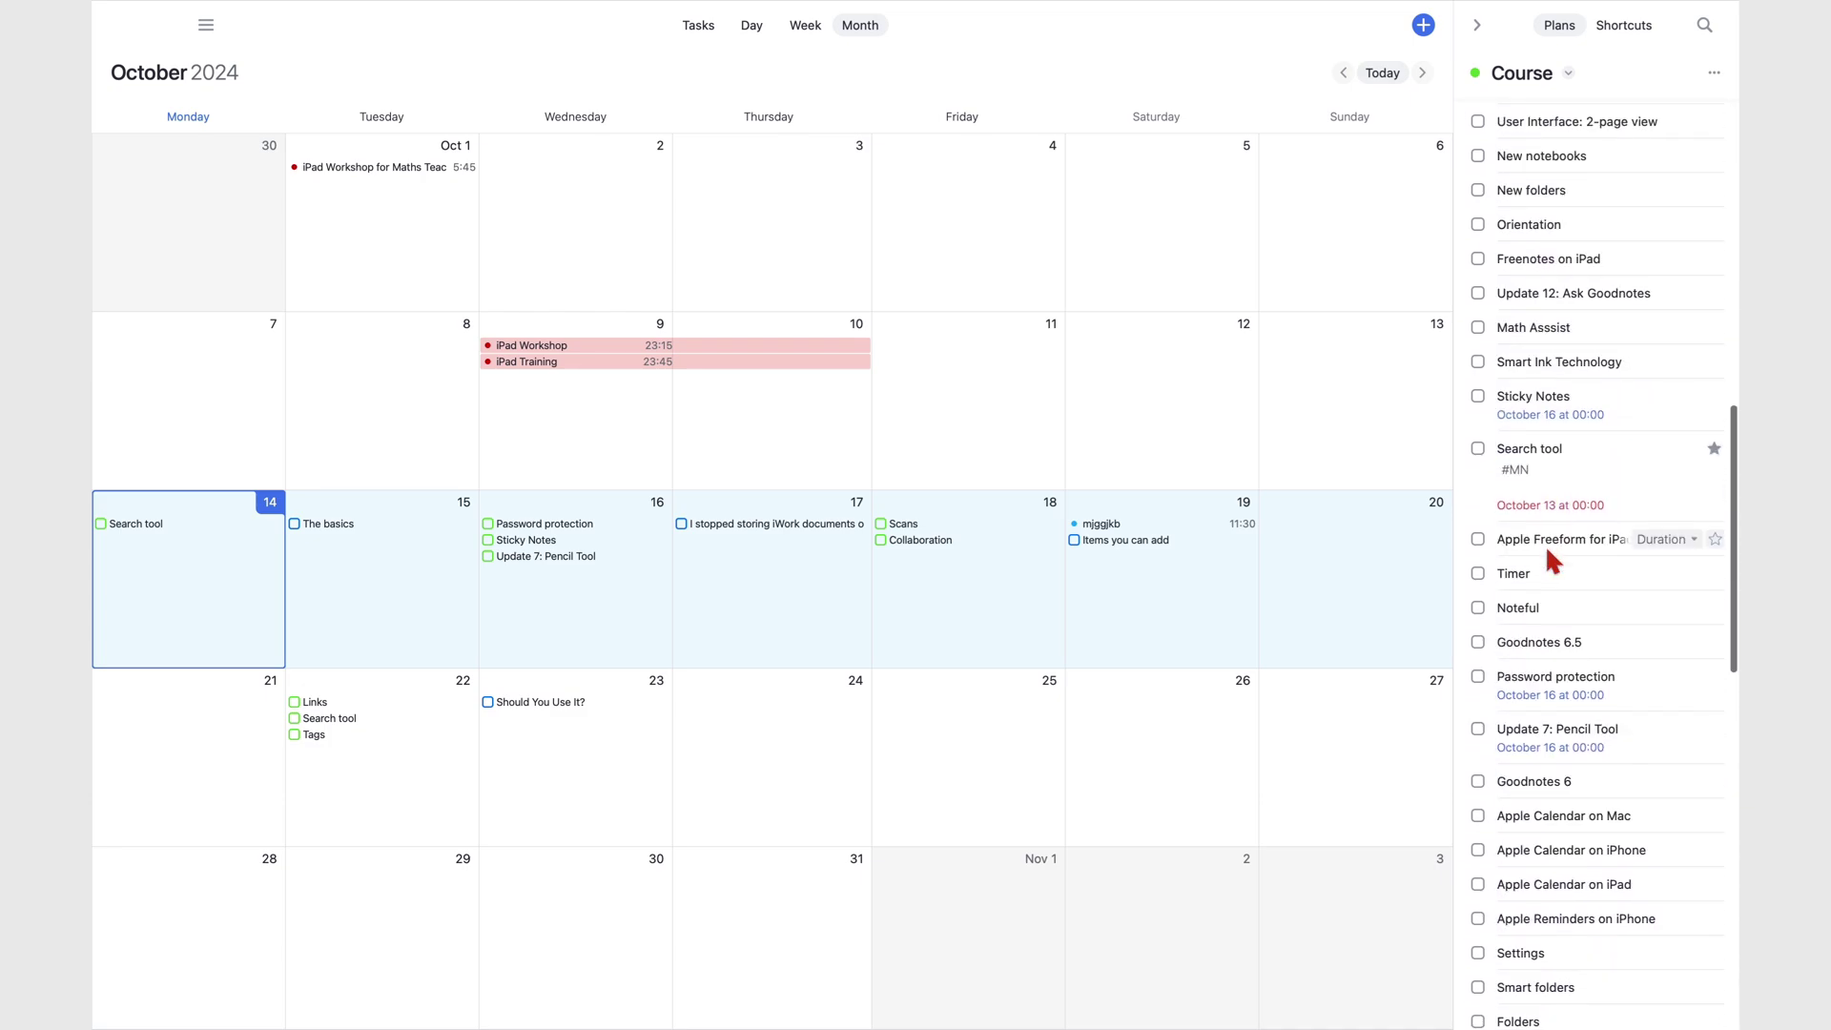
scroll(1548, 561, down, 10)
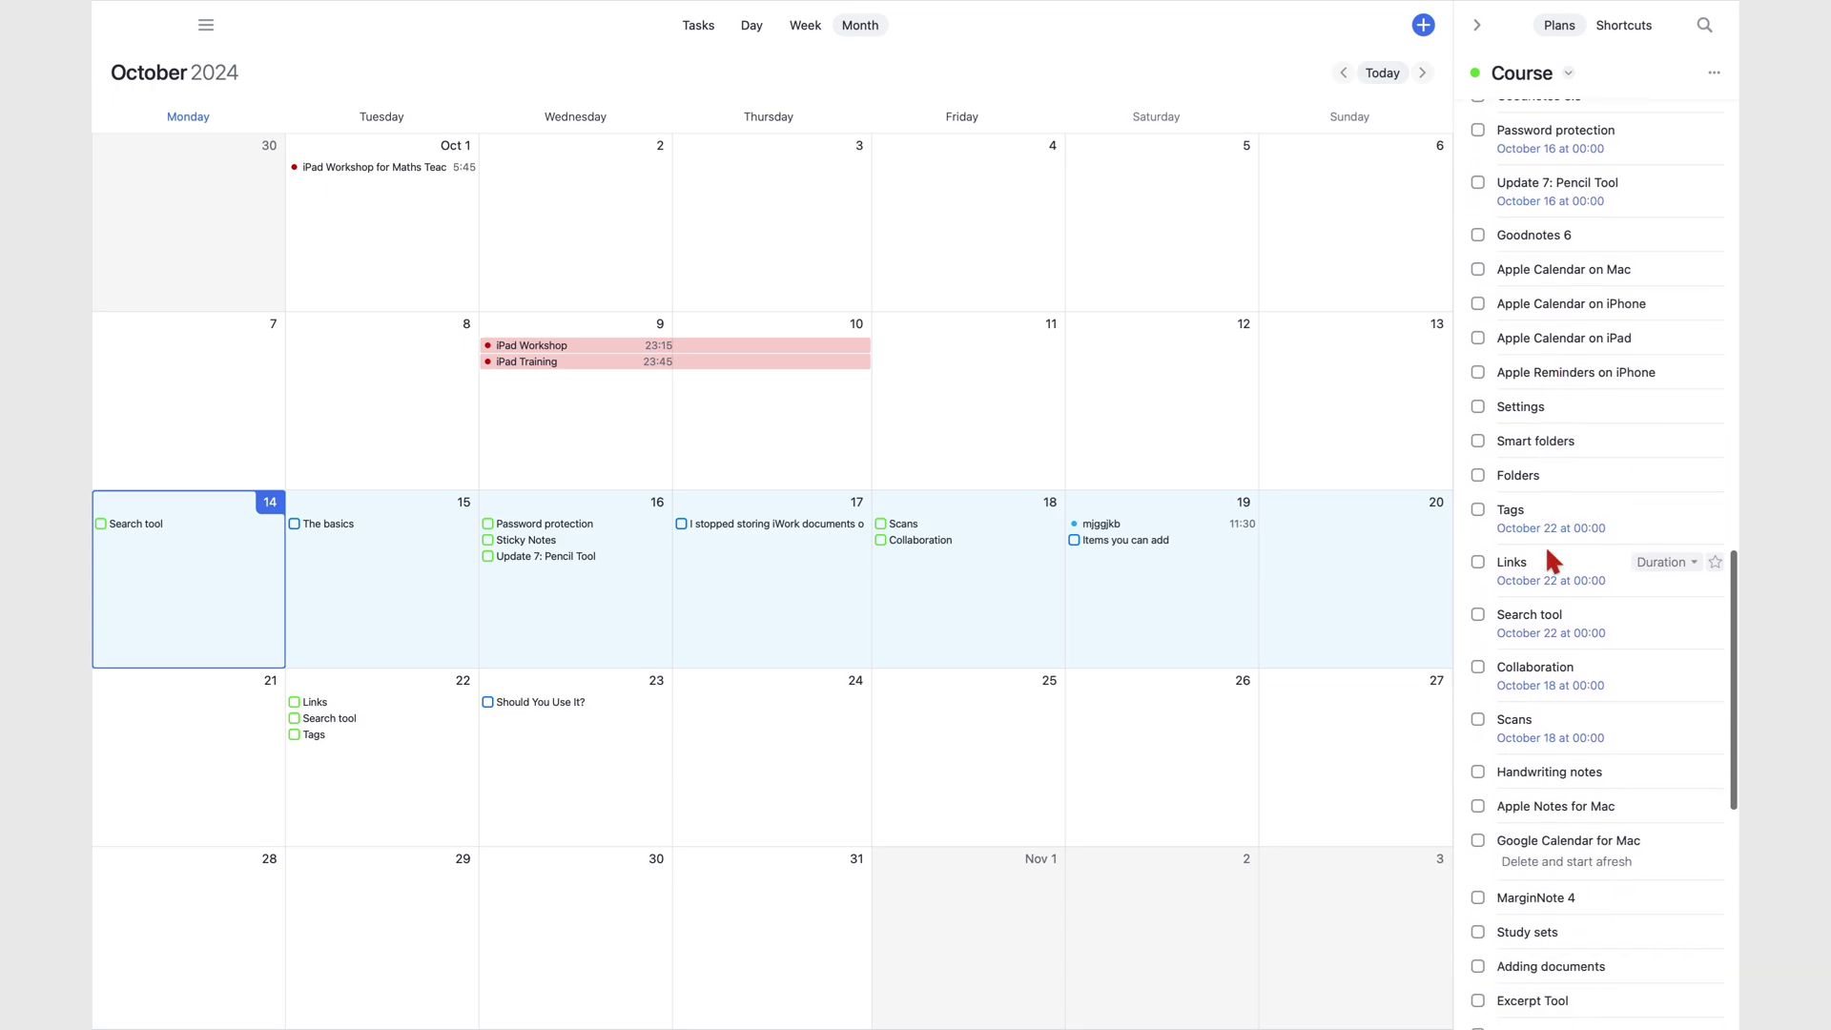
scroll(1549, 561, down, 6)
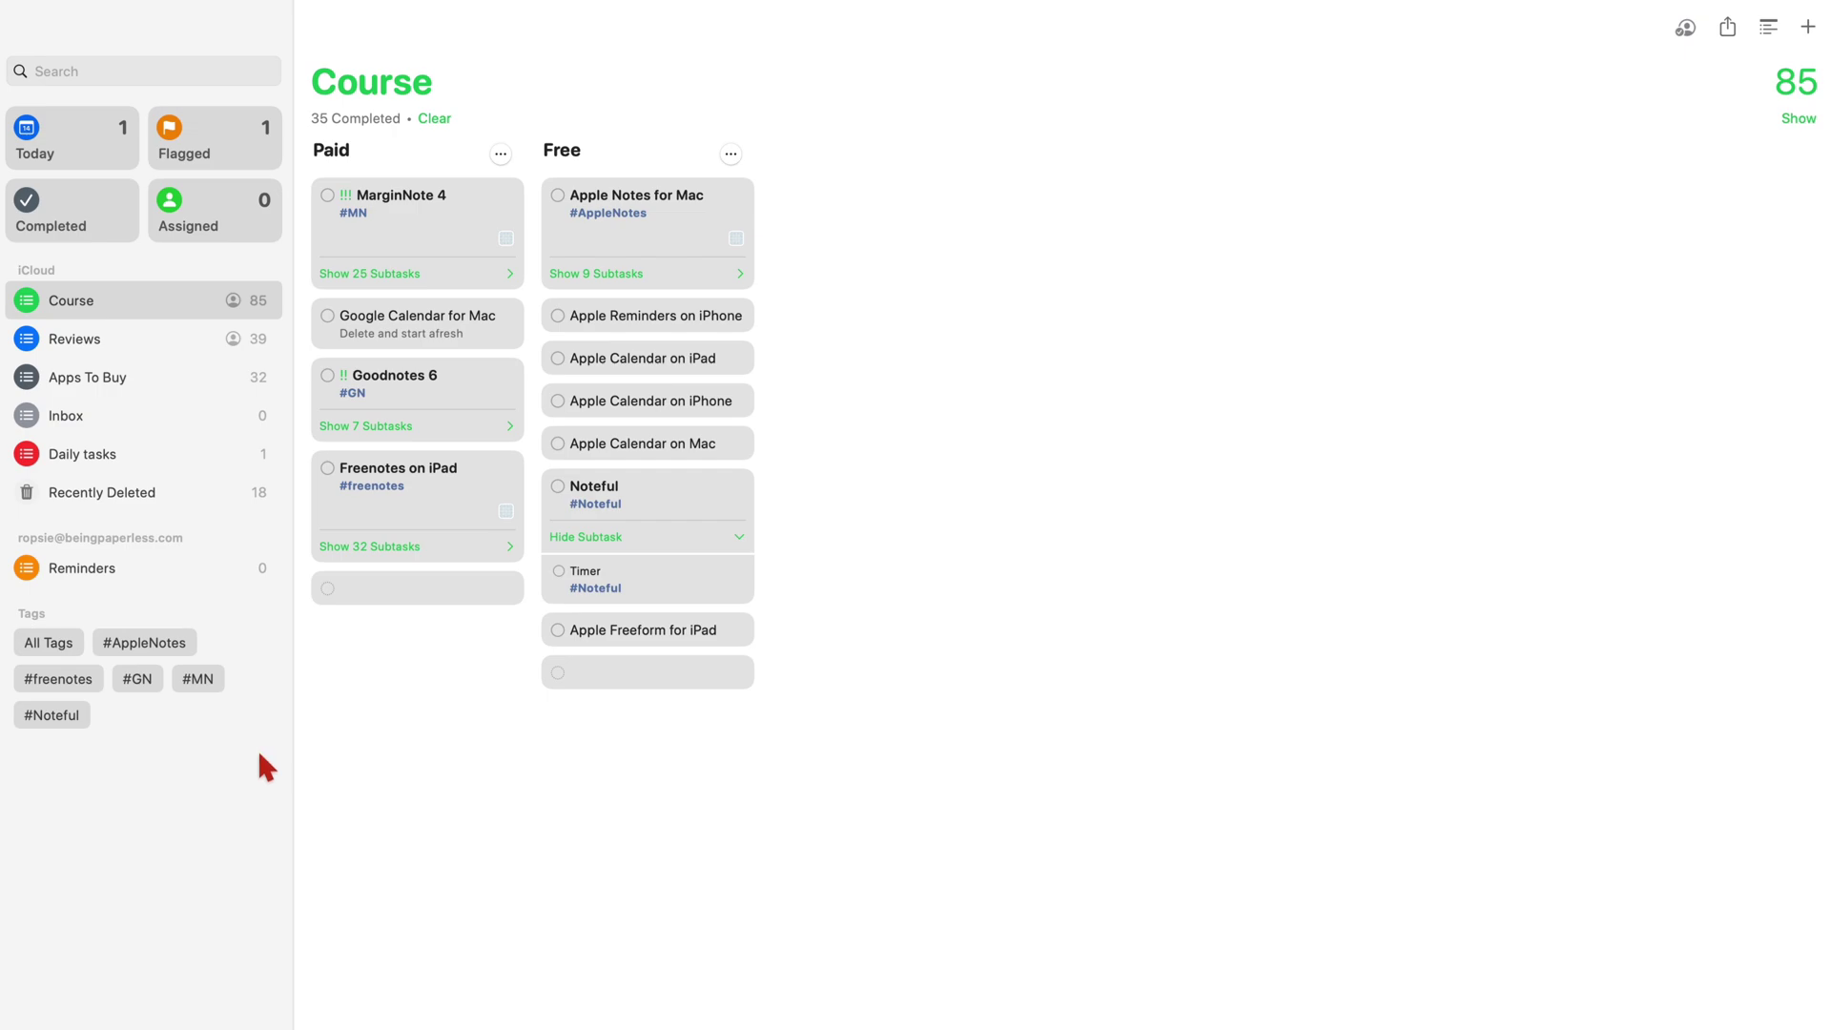
click(107, 335)
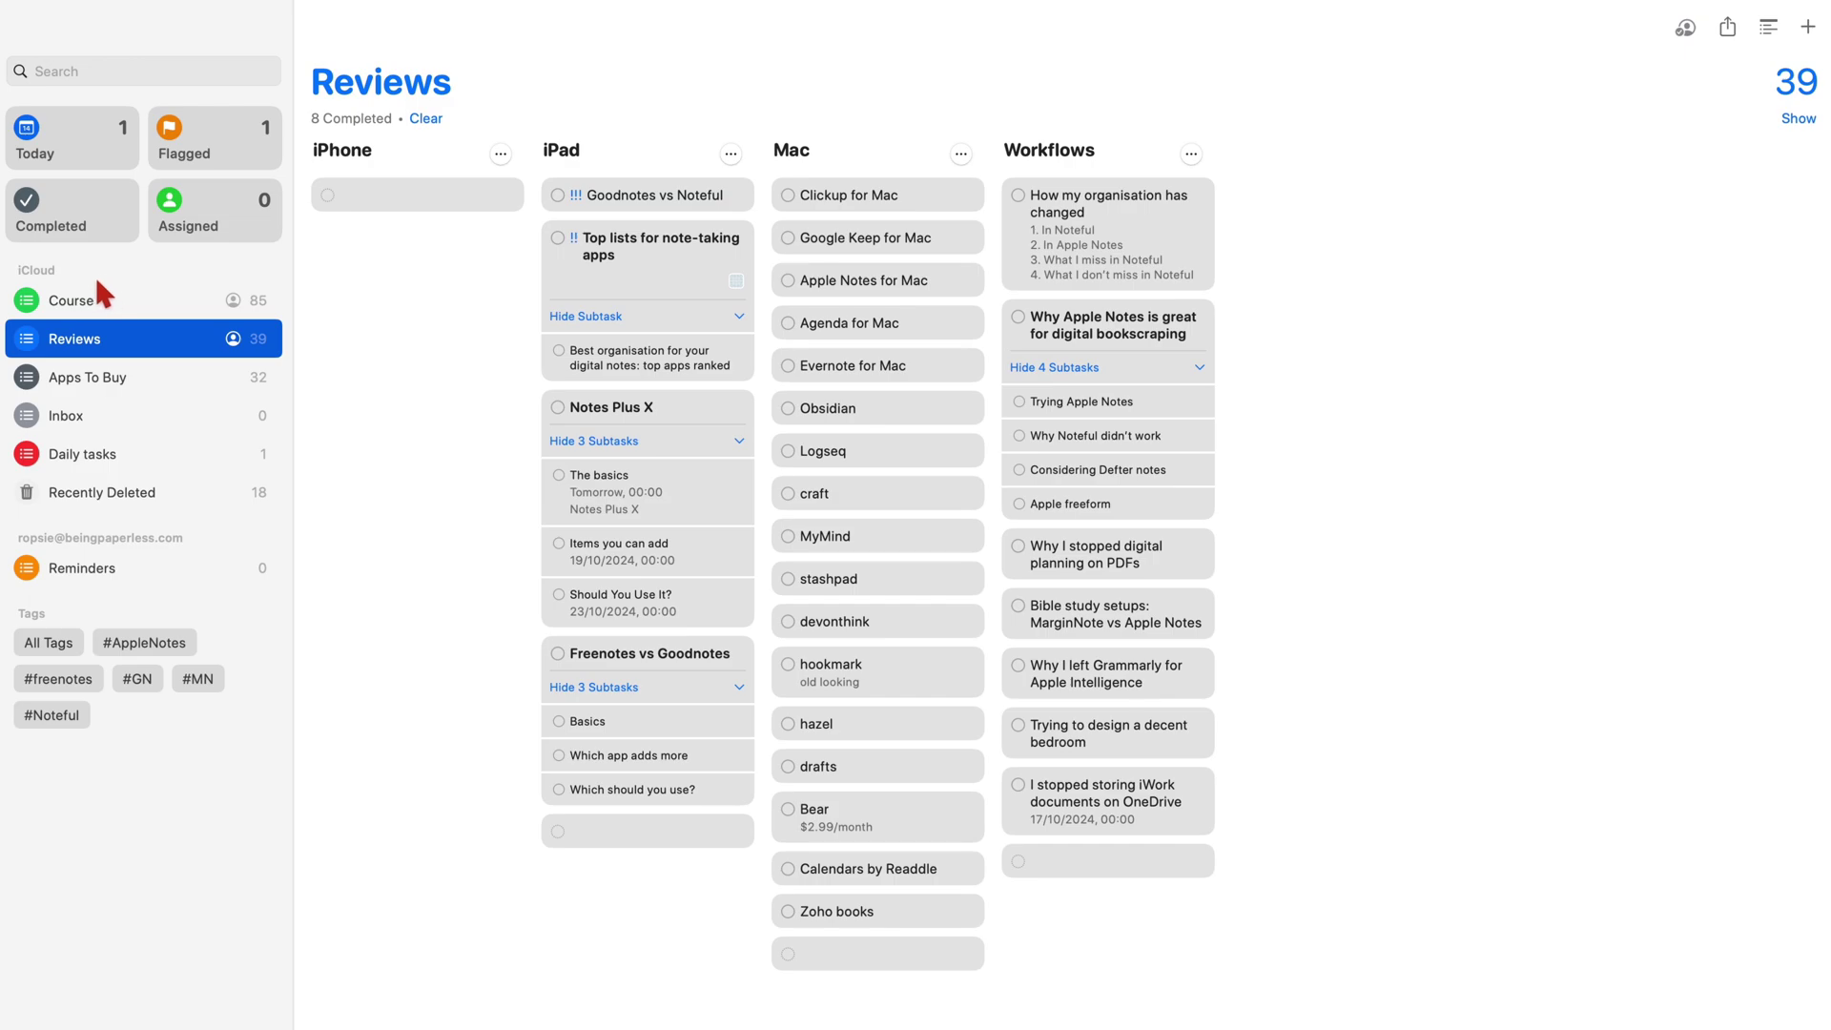
click(86, 301)
click(90, 341)
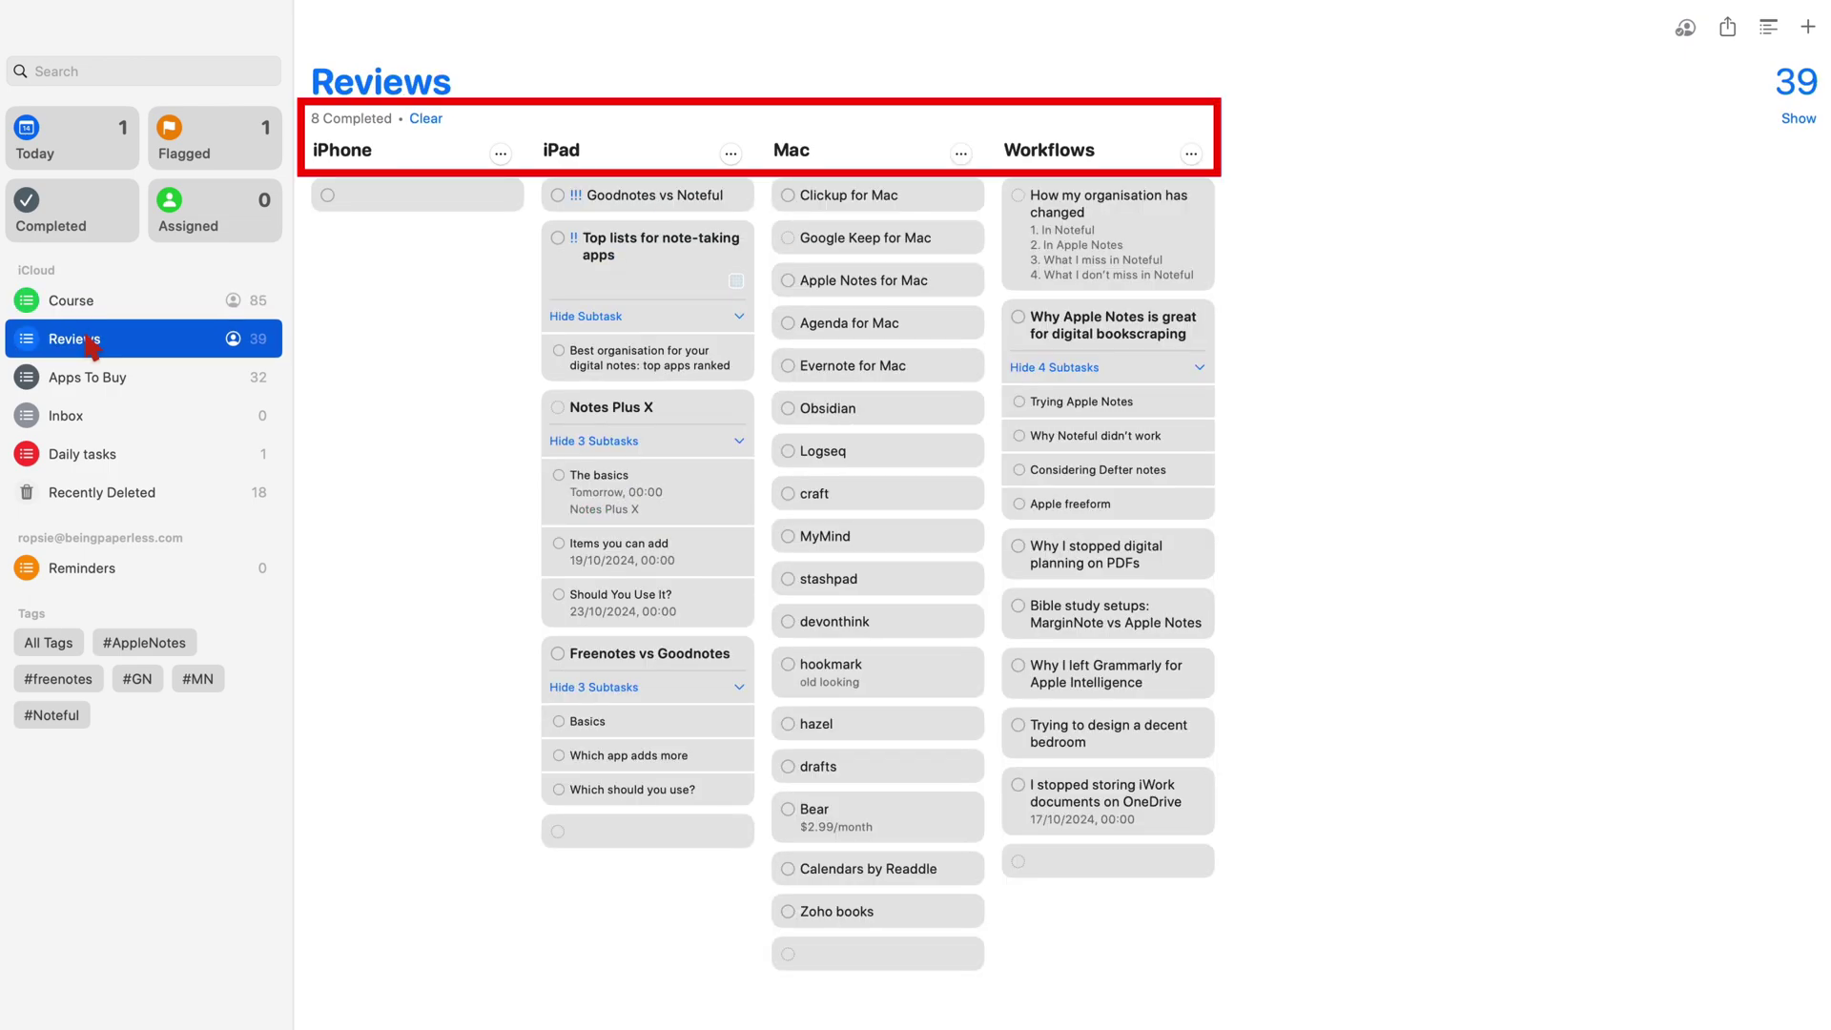
click(80, 304)
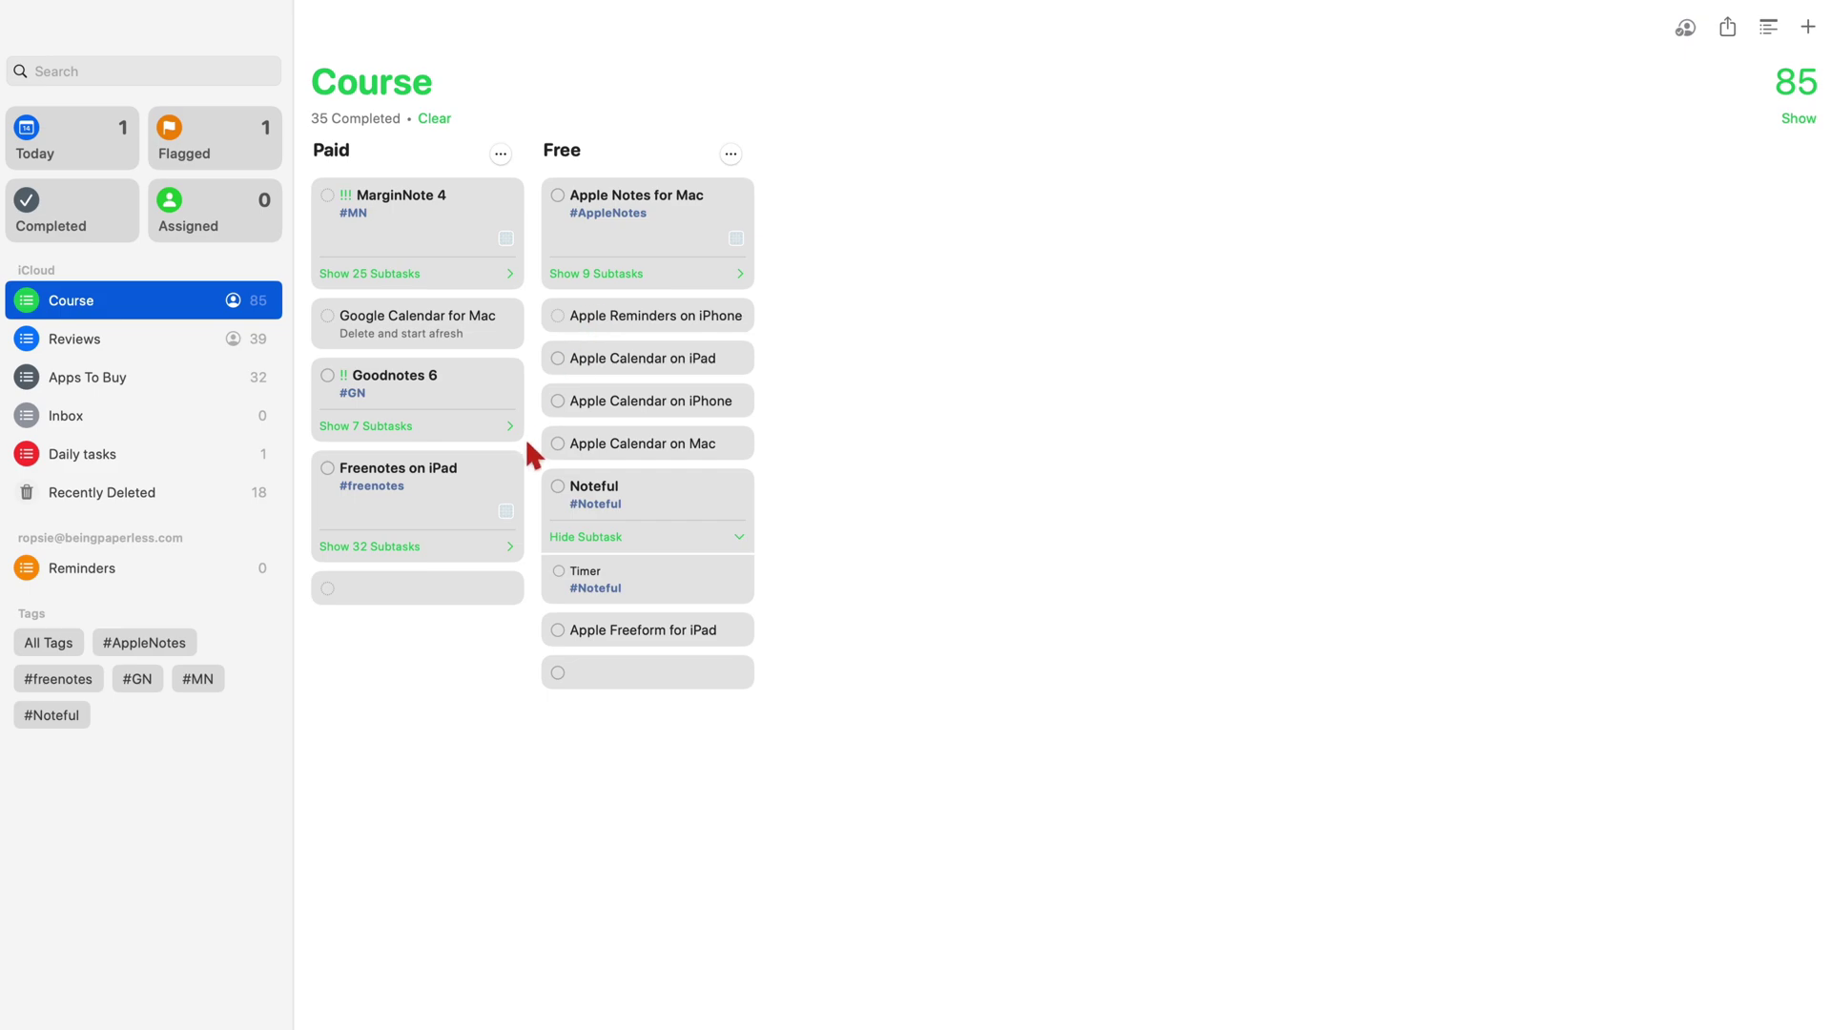
Select the Freenotes on iPad reminder and expand its 32 subtasks.
click(506, 540)
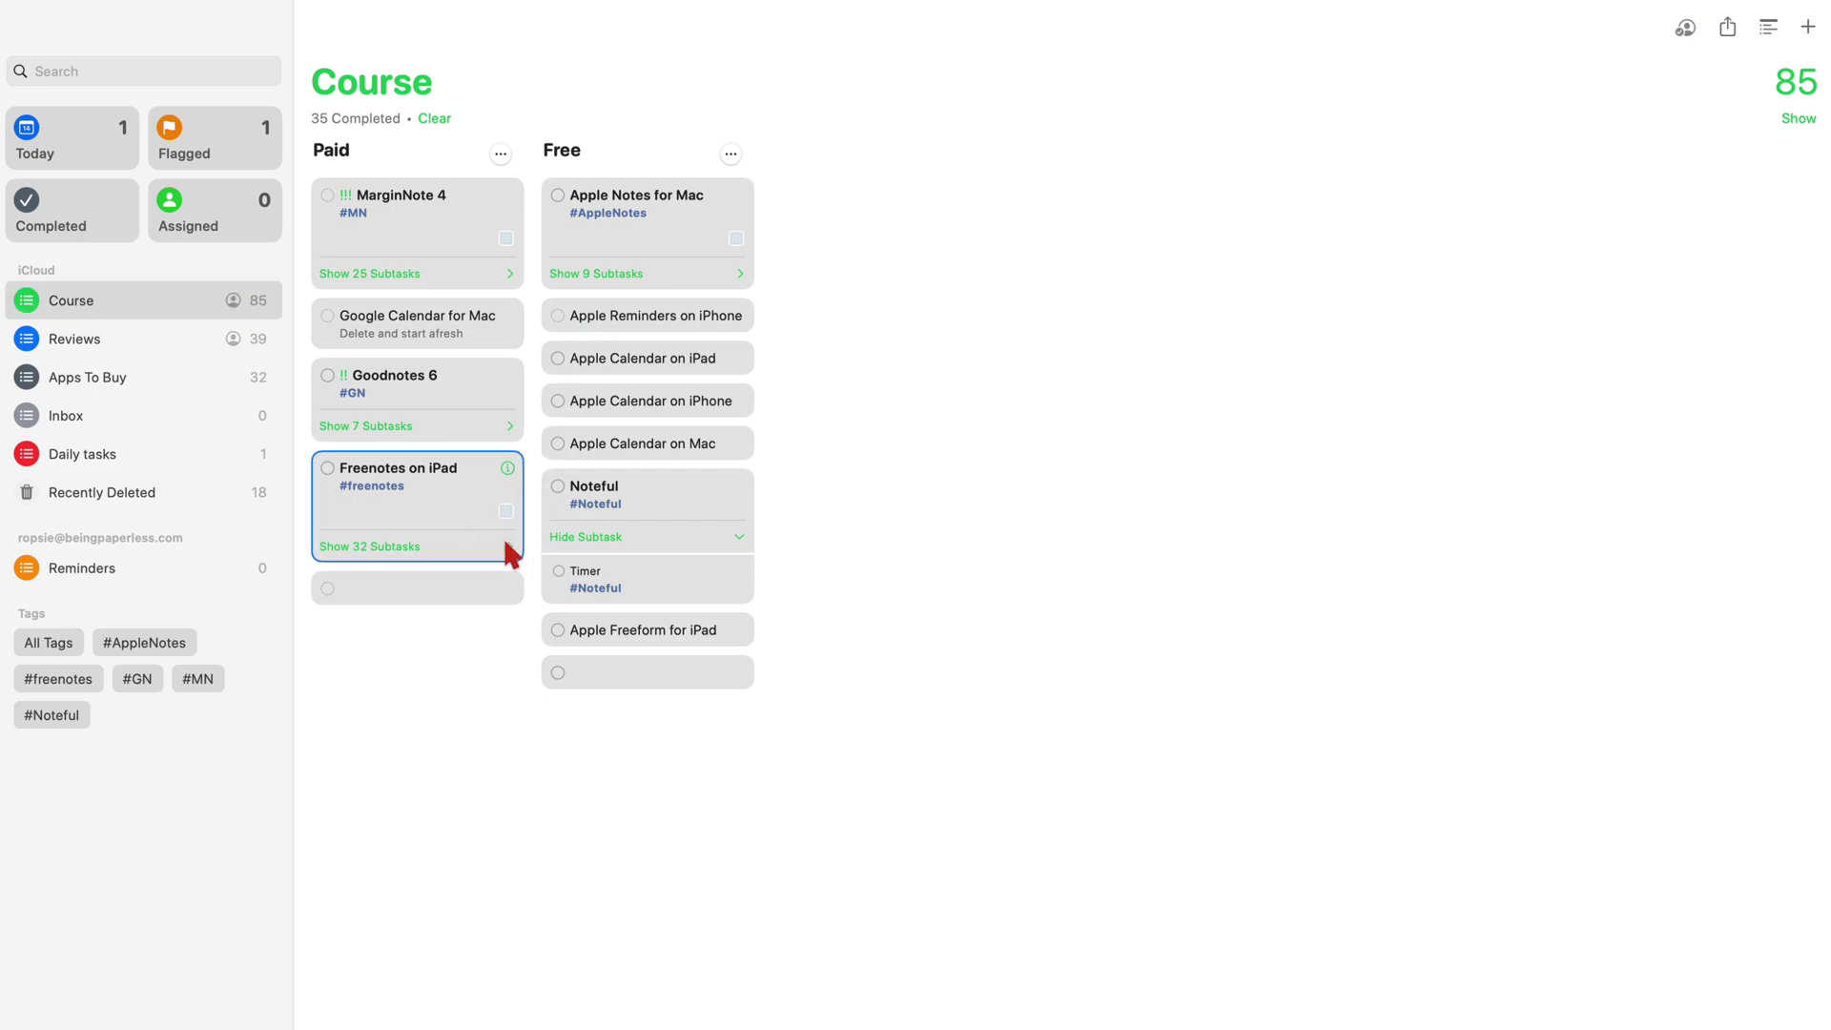
click(505, 543)
scroll(464, 617, down, 4)
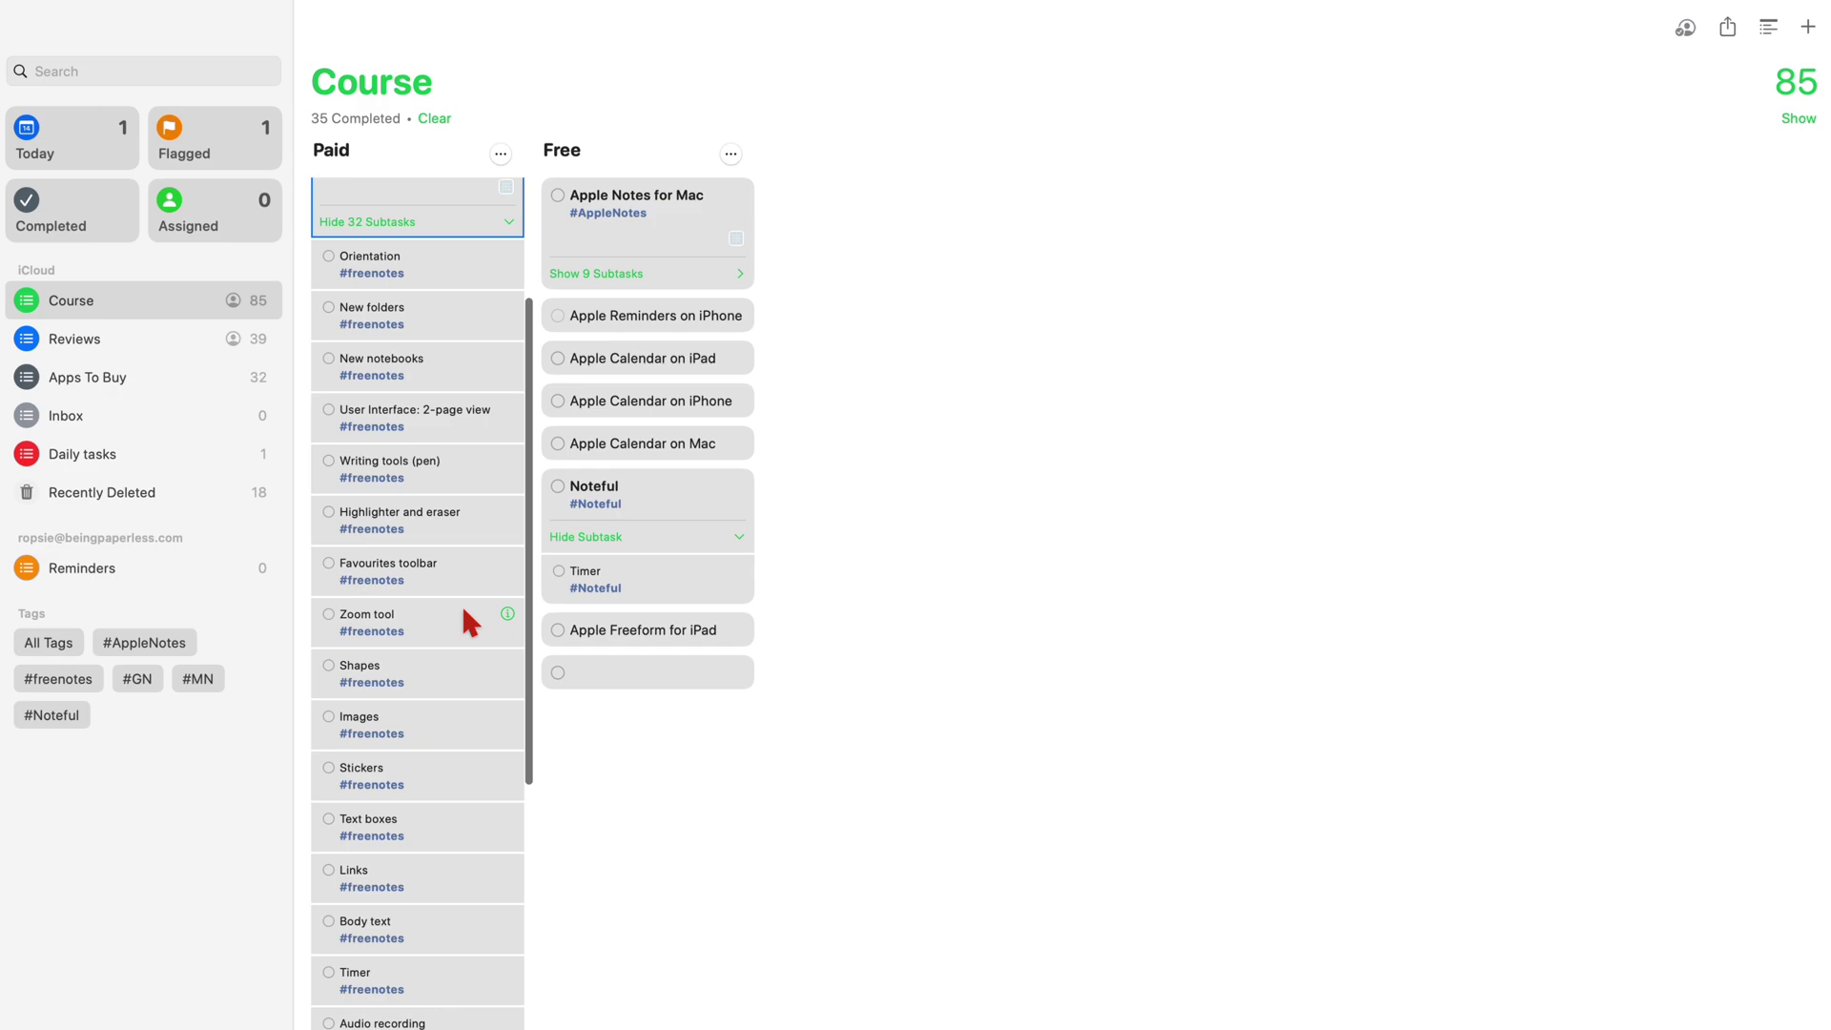
scroll(461, 602, down, 2)
scroll(460, 603, up, 4)
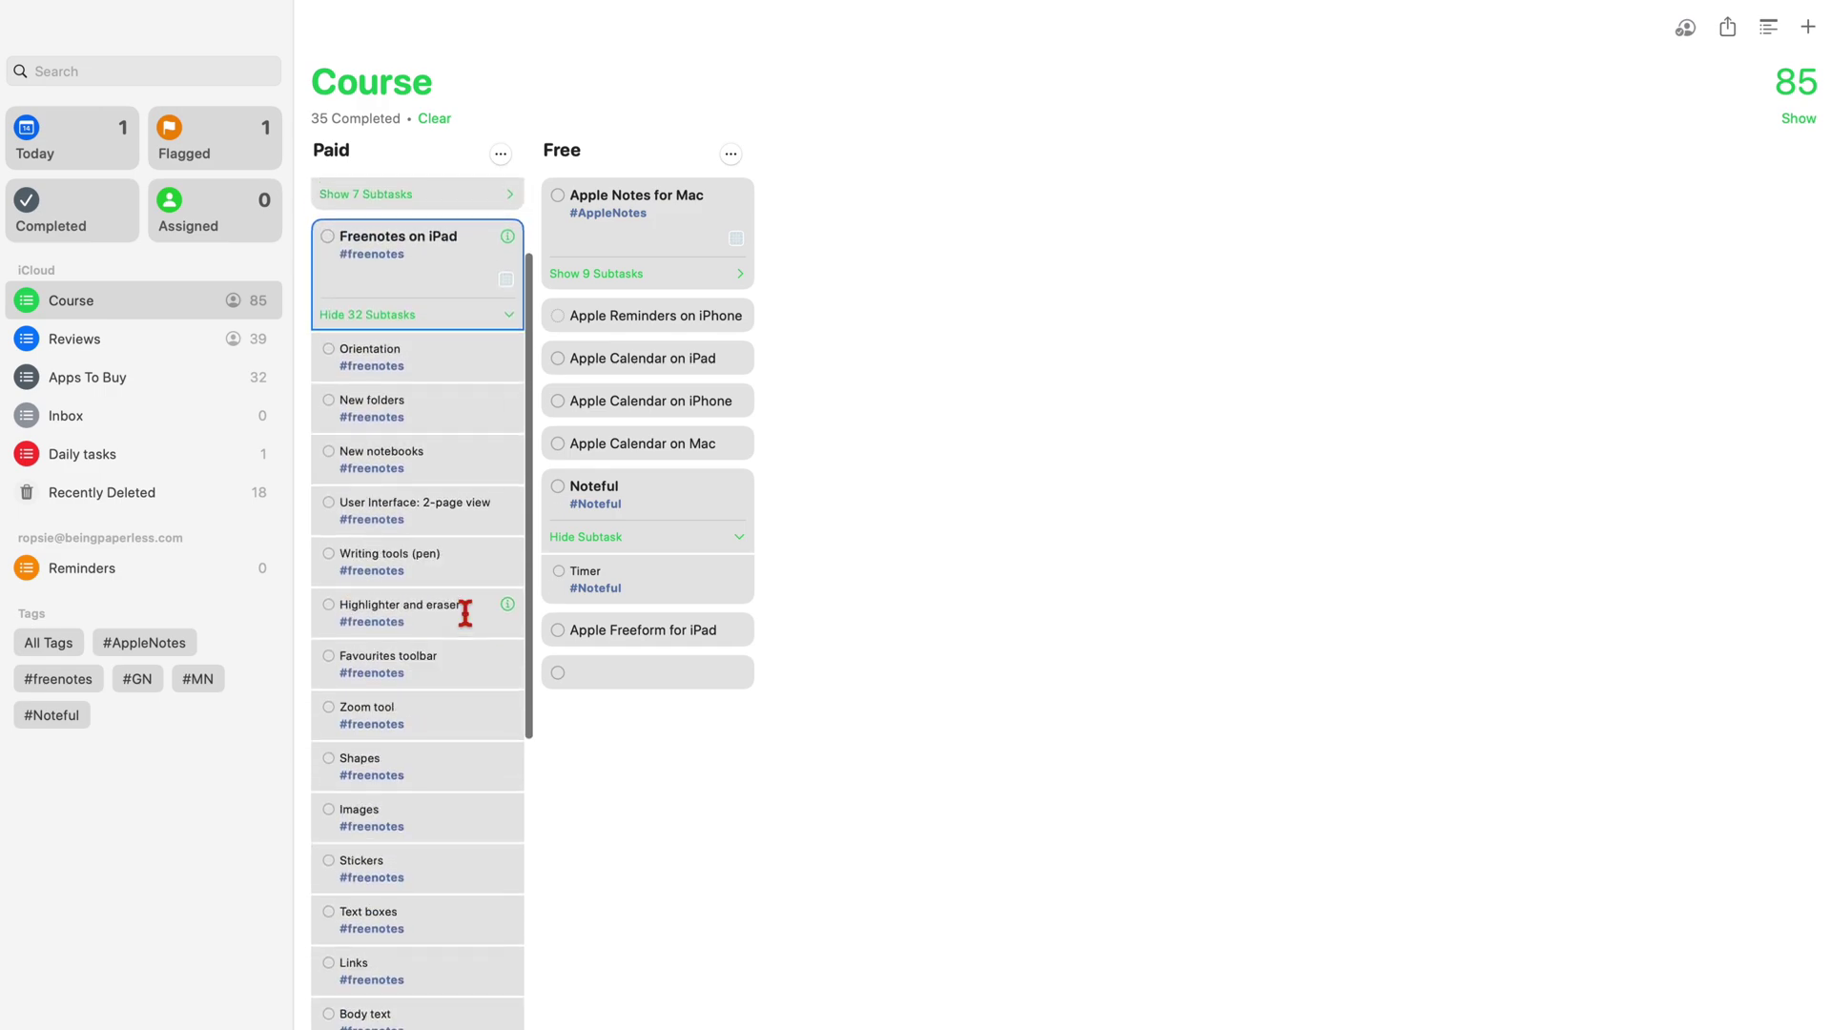
scroll(465, 614, up, 5)
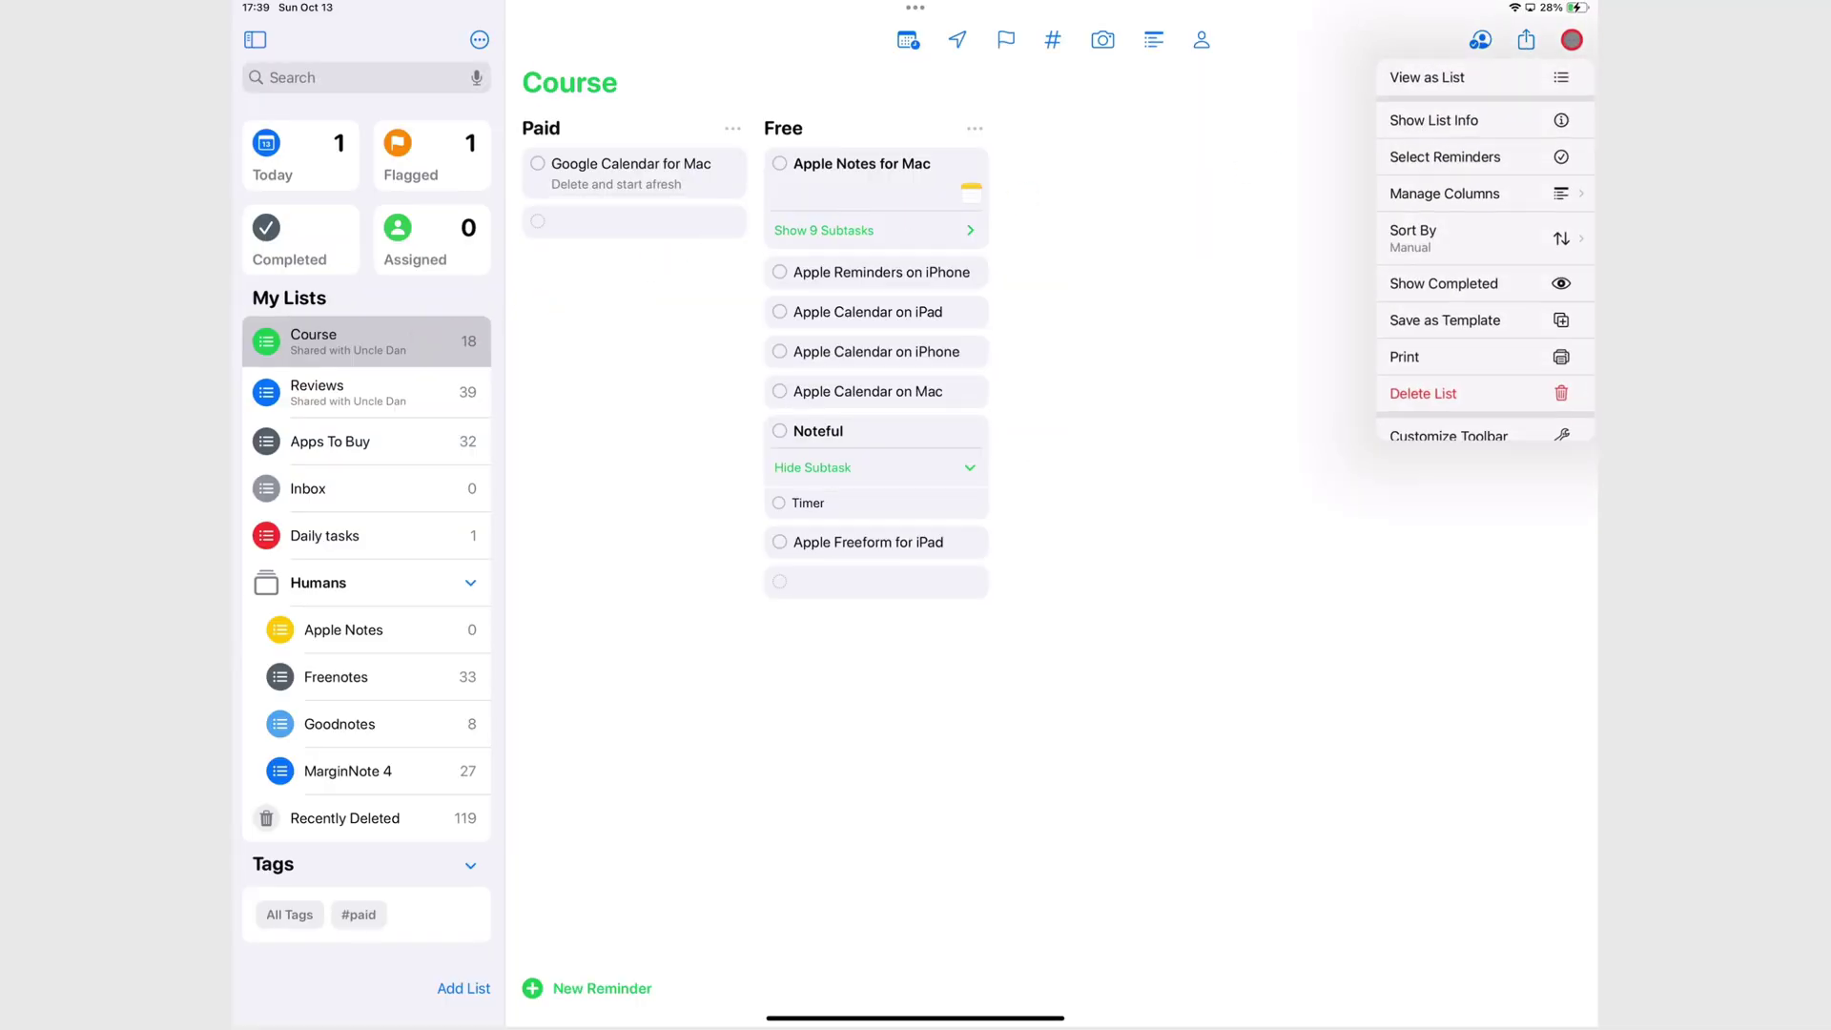
Move the Apple Notes for Mac reminder and its subtasks from Course into the Apple Notes list.
click(1523, 157)
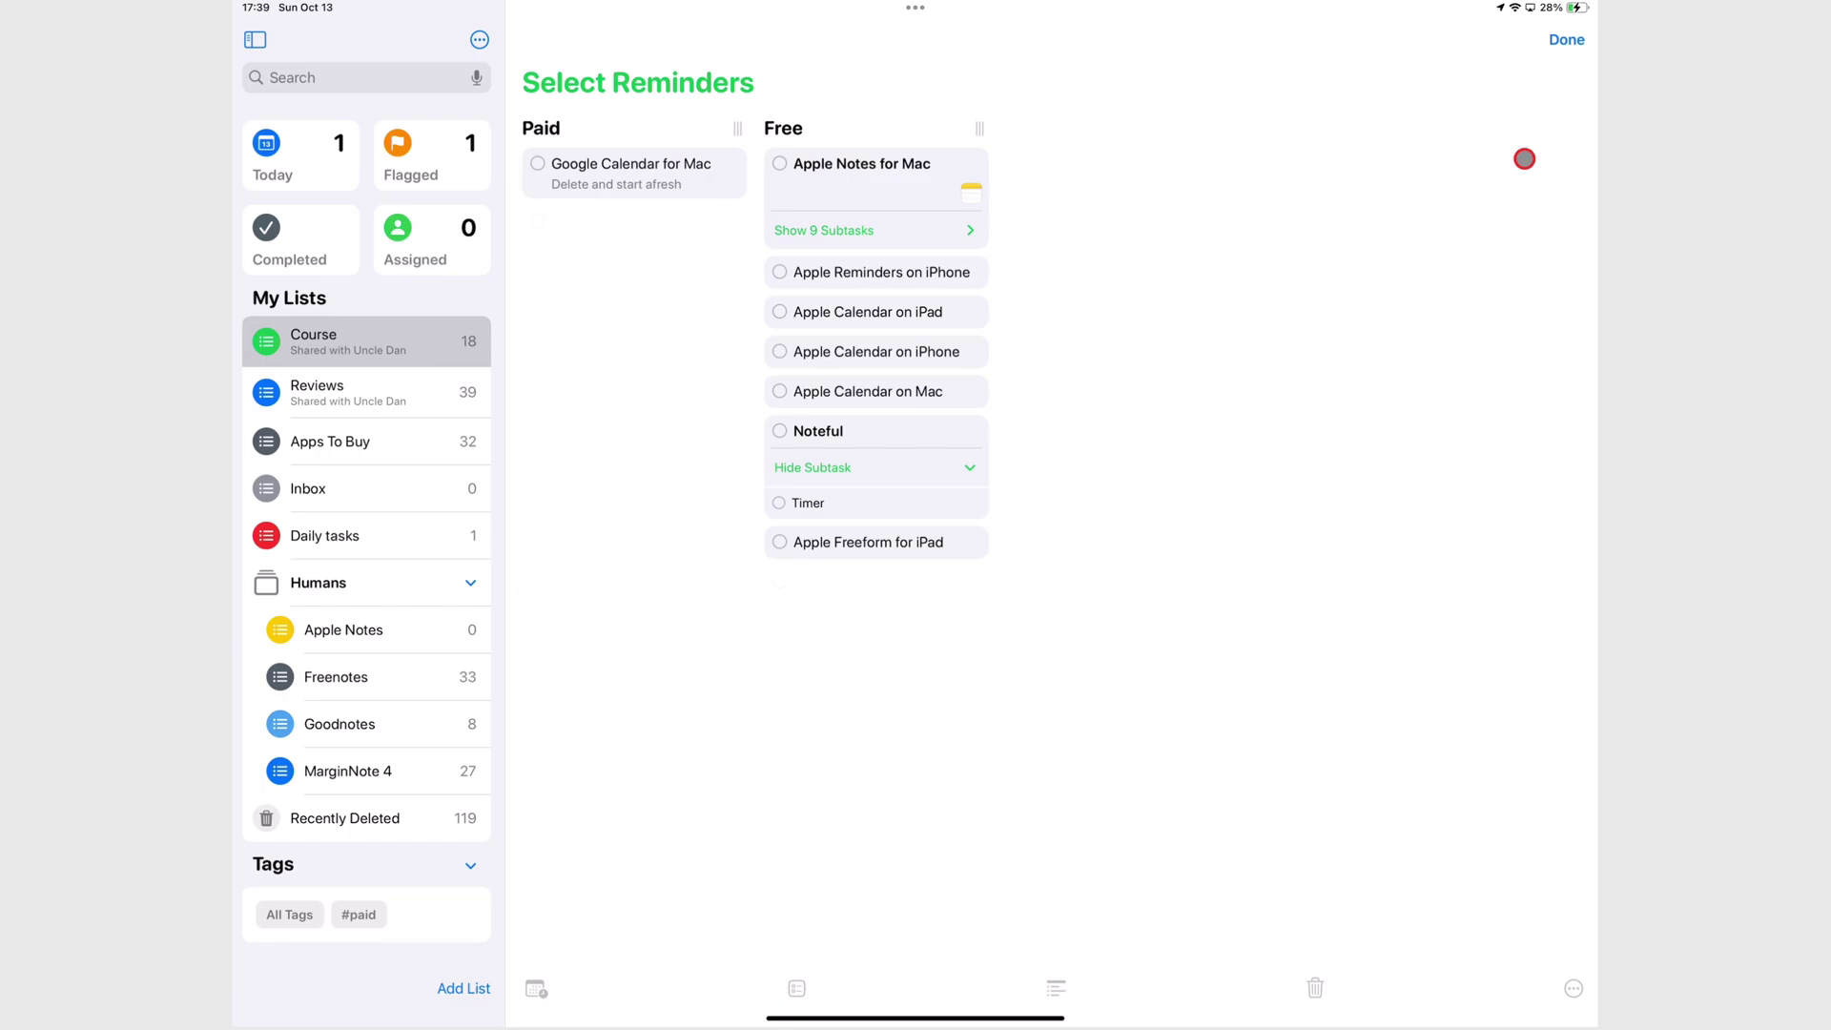
click(875, 168)
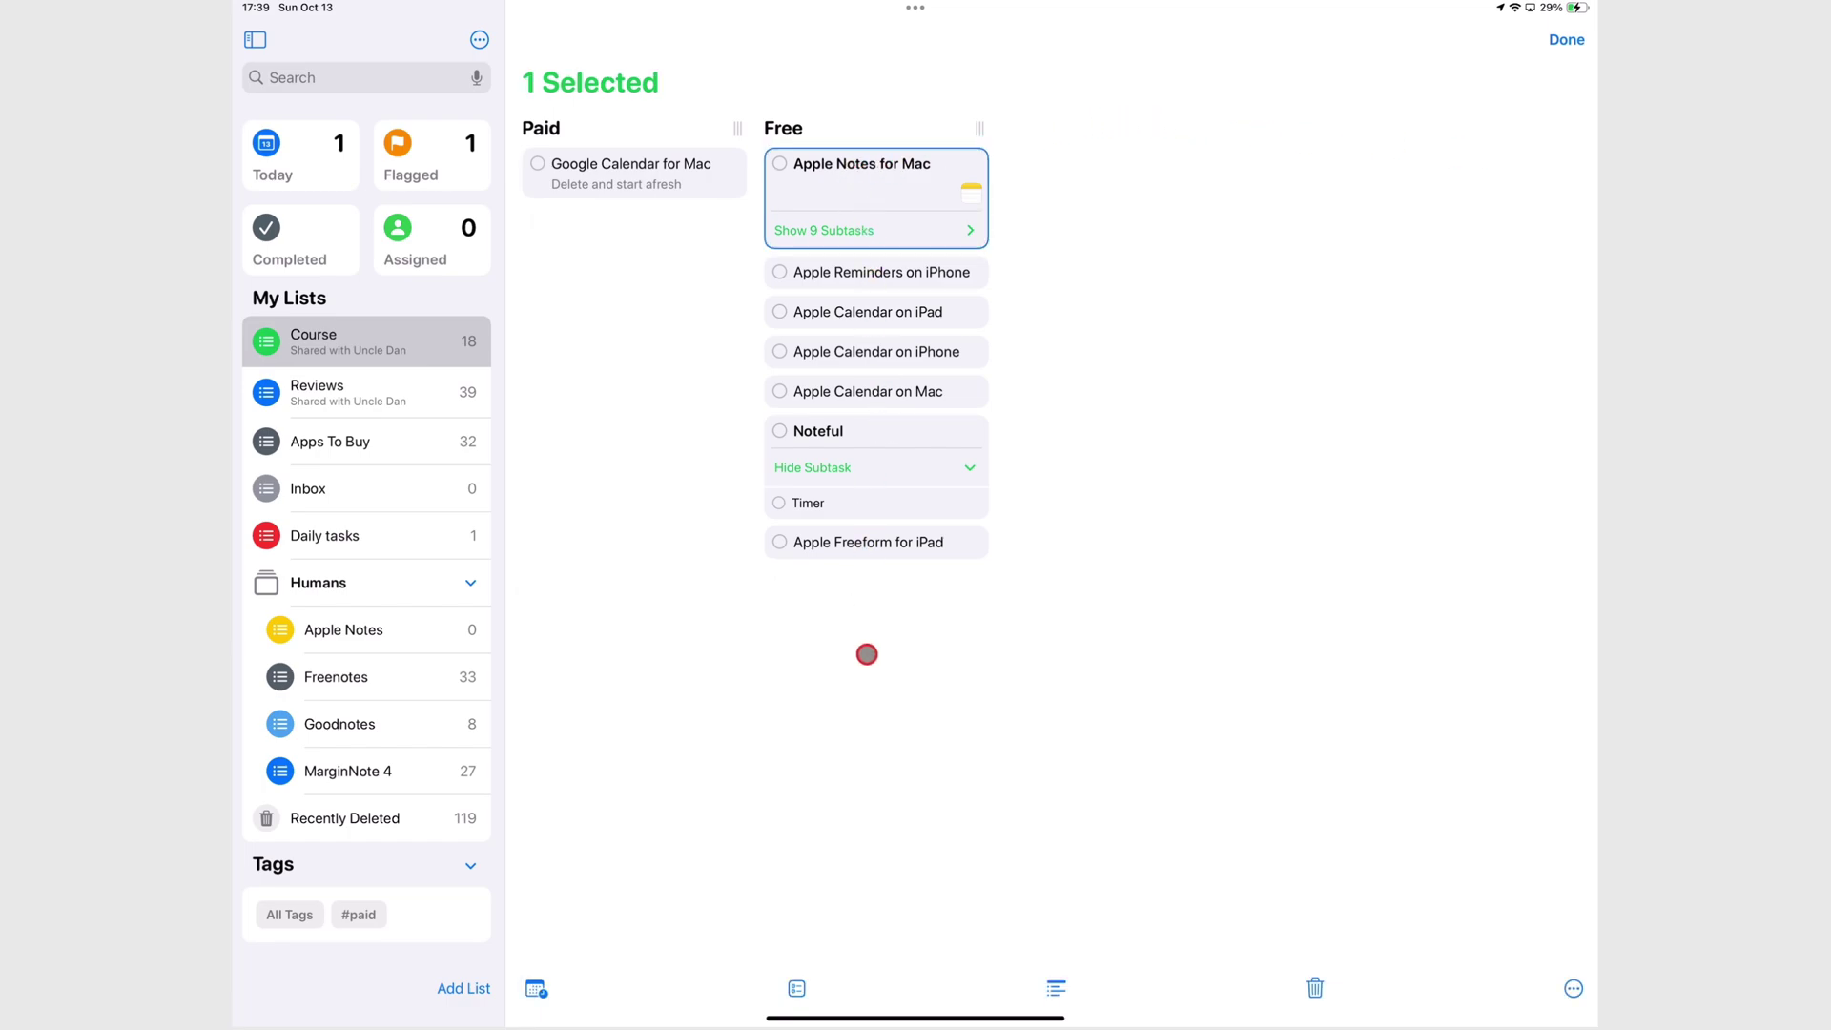
click(796, 989)
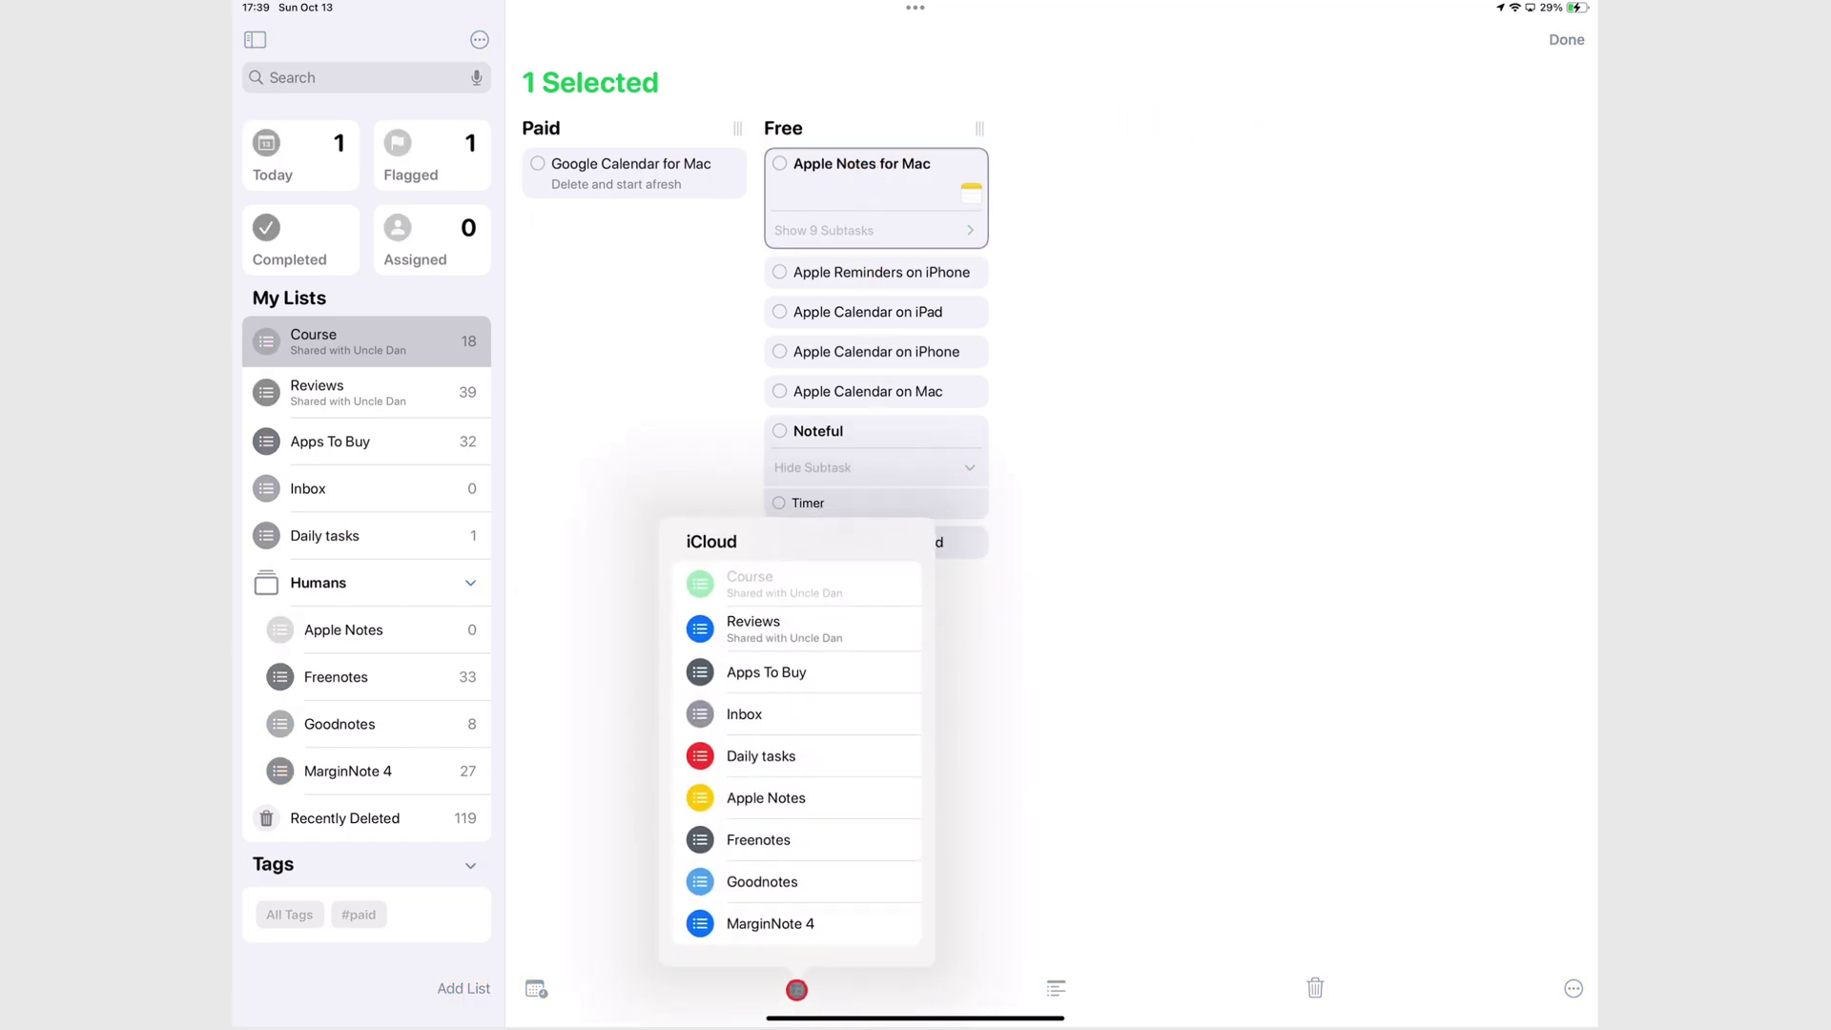
click(827, 797)
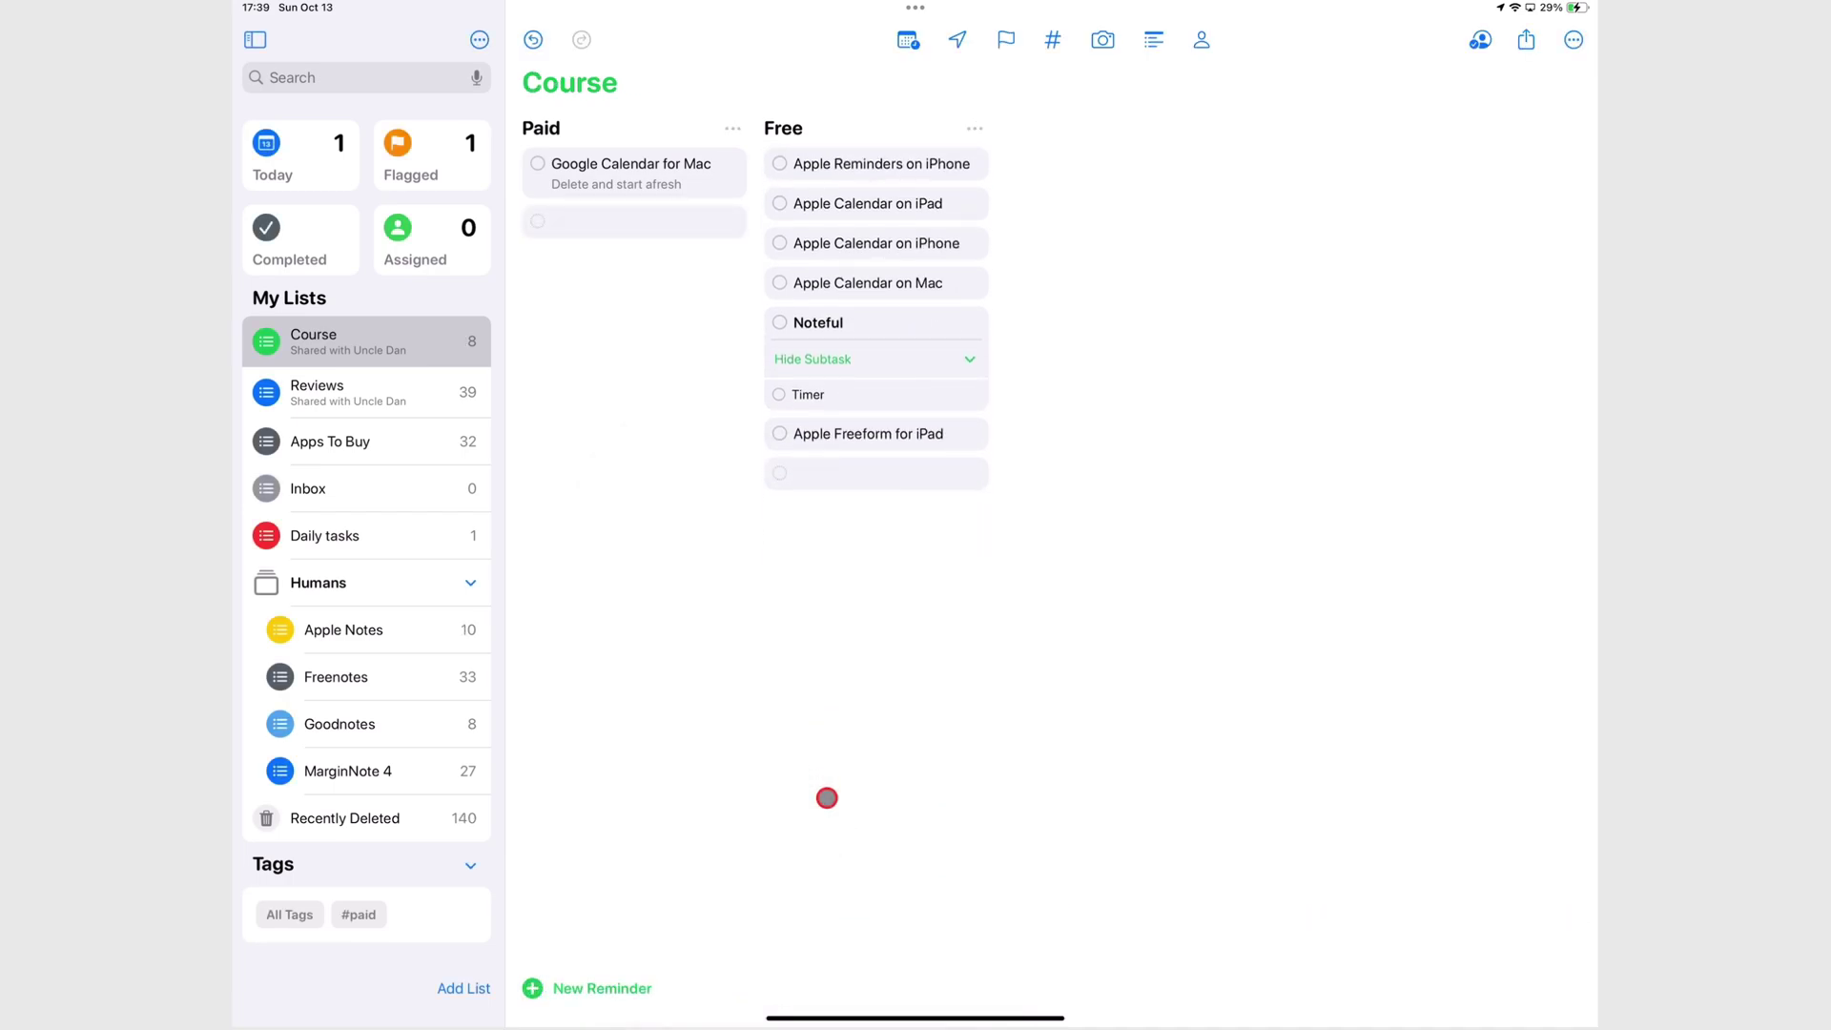
Promote the Apple Notes list's subtasks to top-level reminders, then open the MarginNote 4 list.
click(379, 628)
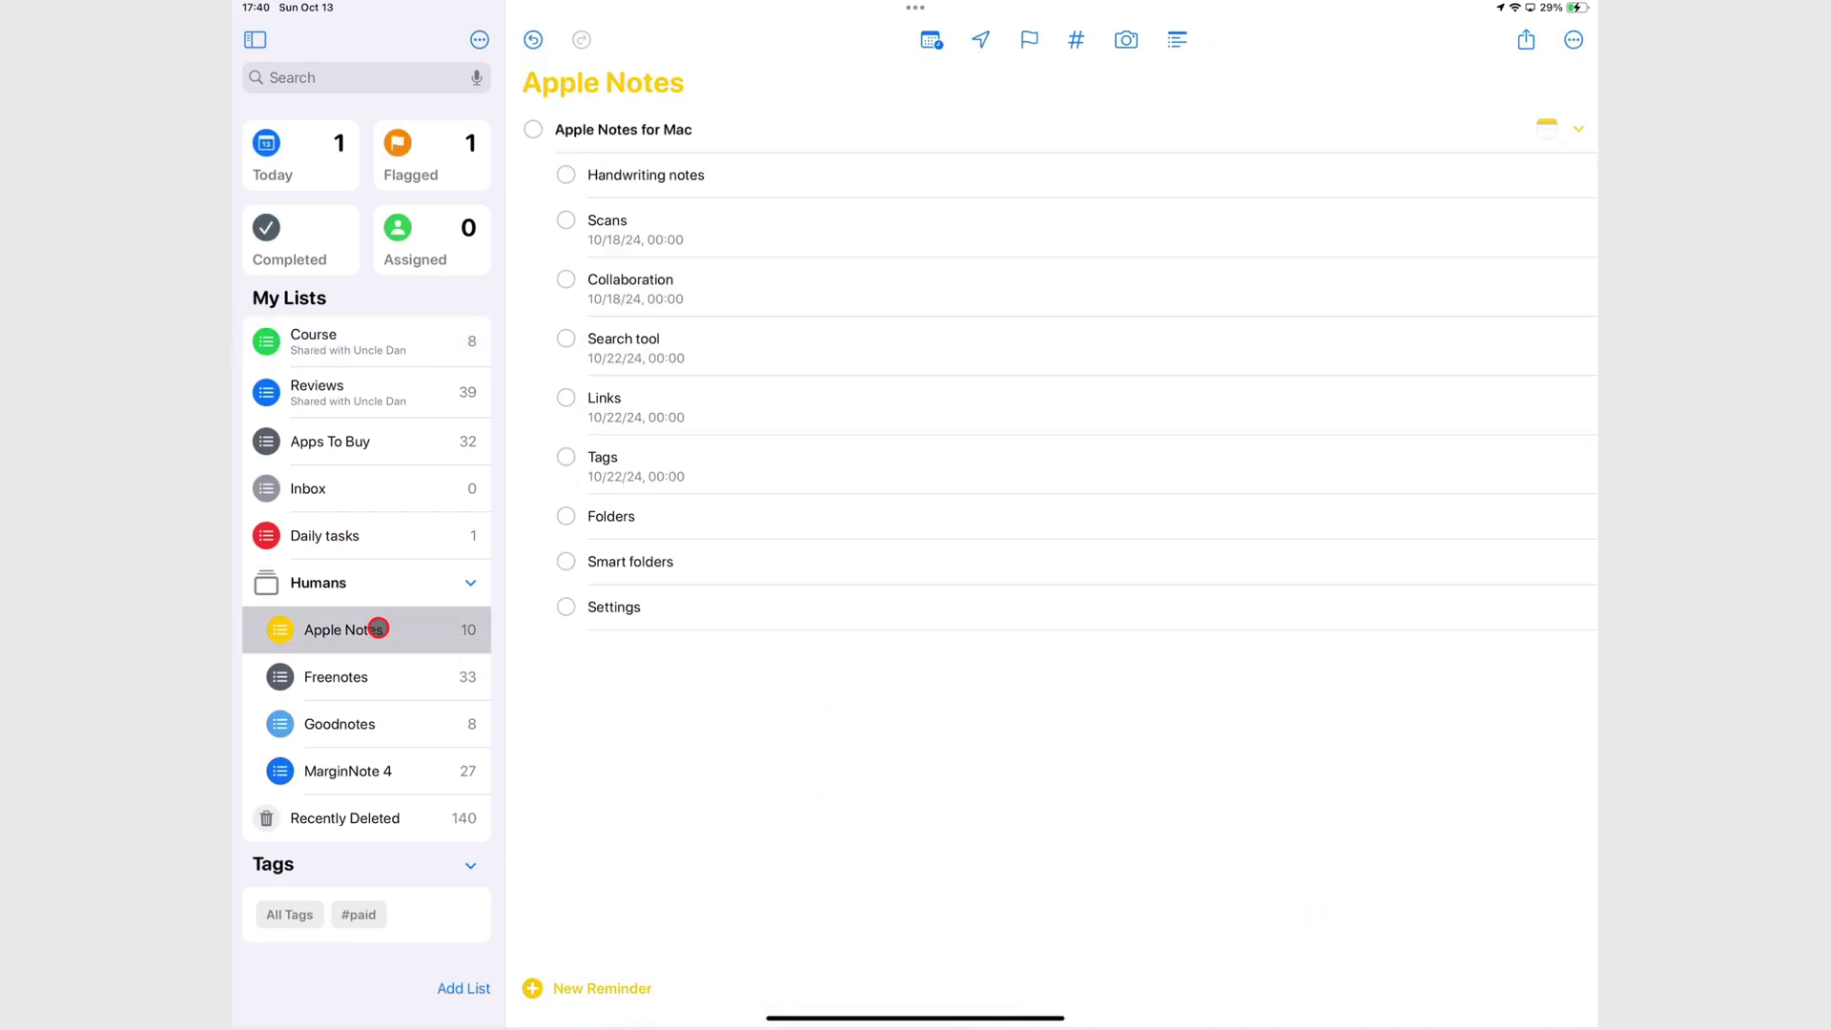
click(1119, 204)
drag(1655, 191, 1359, 559)
drag(1361, 382, 1291, 121)
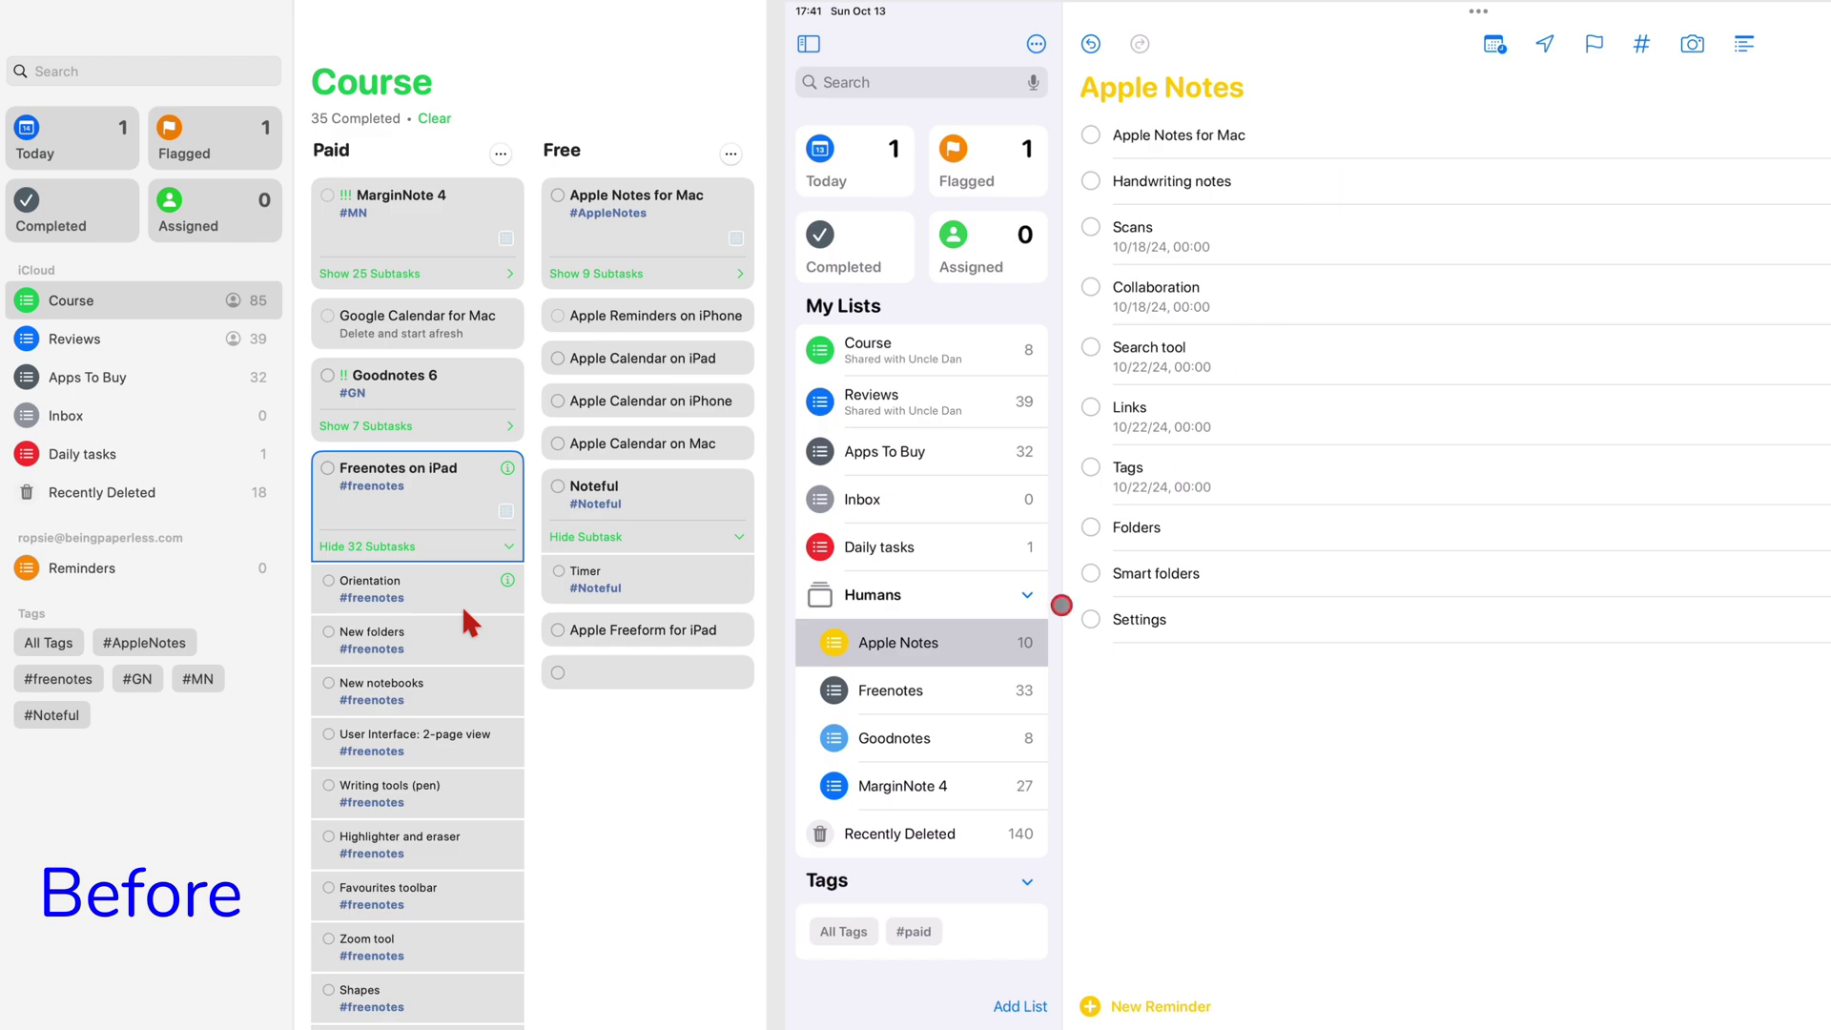
click(952, 783)
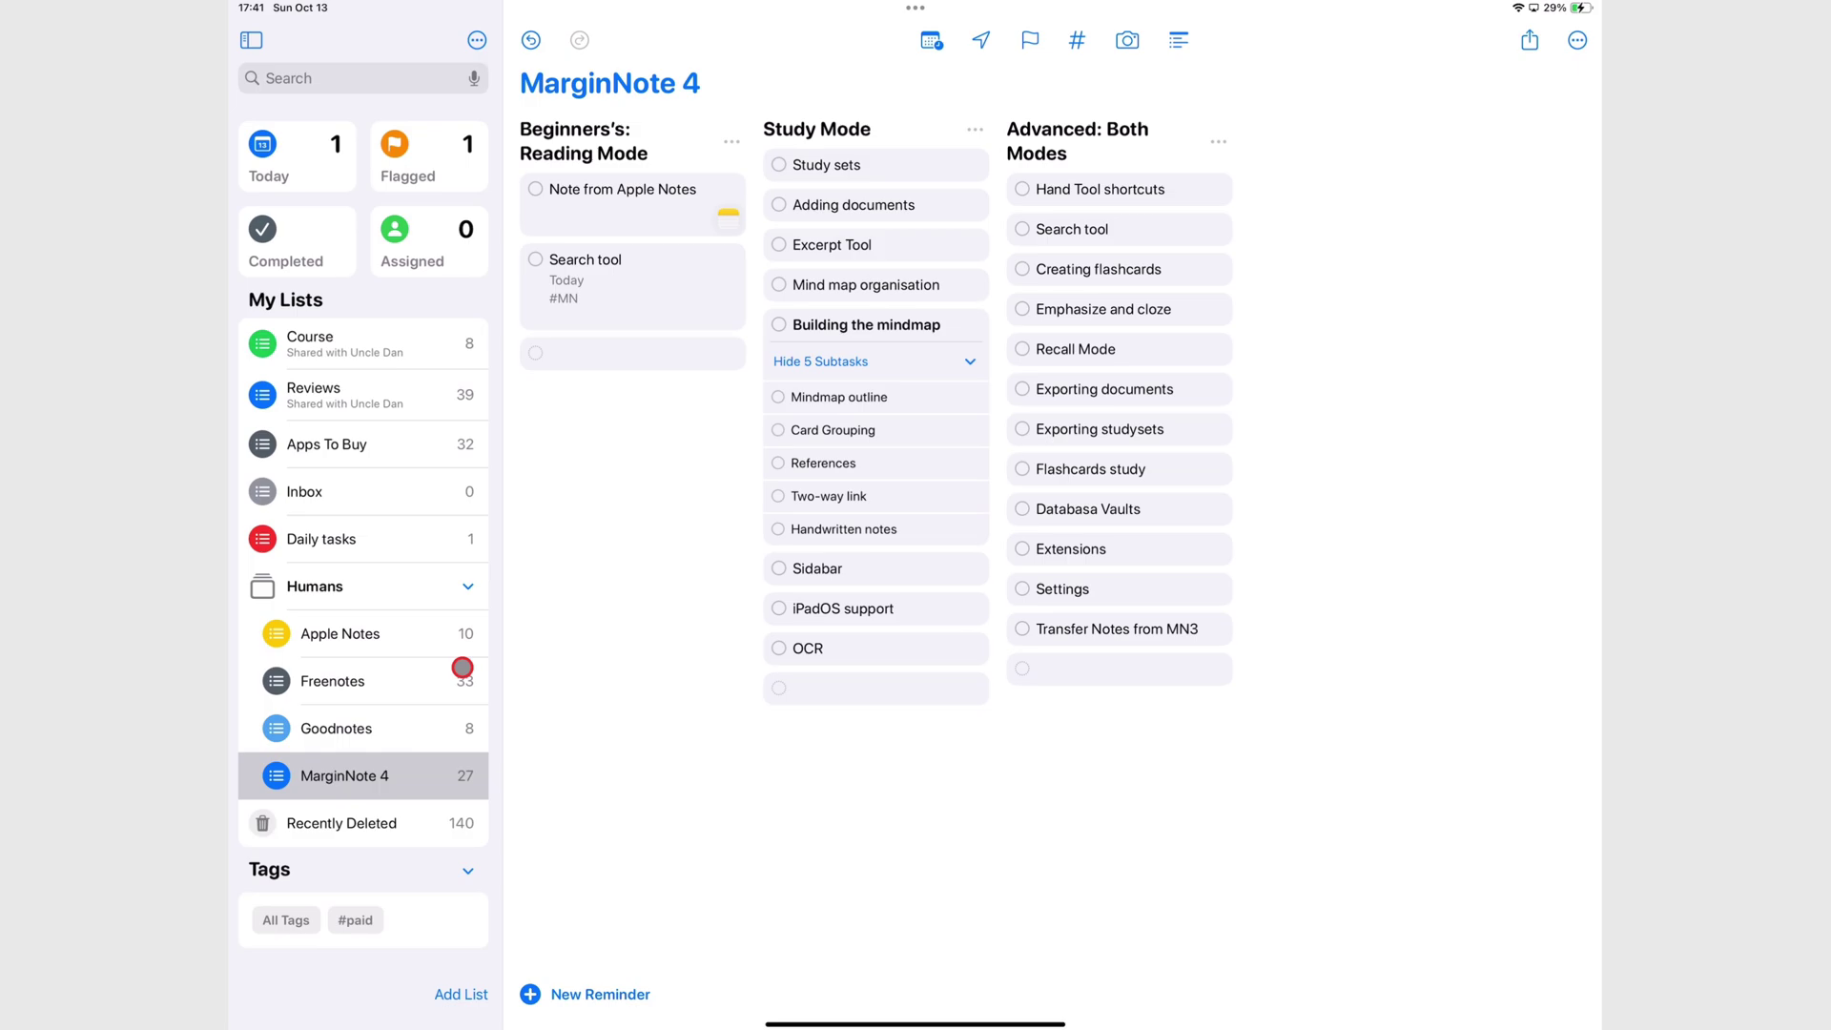
Open the Freenotes list and look over its reminders.
click(345, 687)
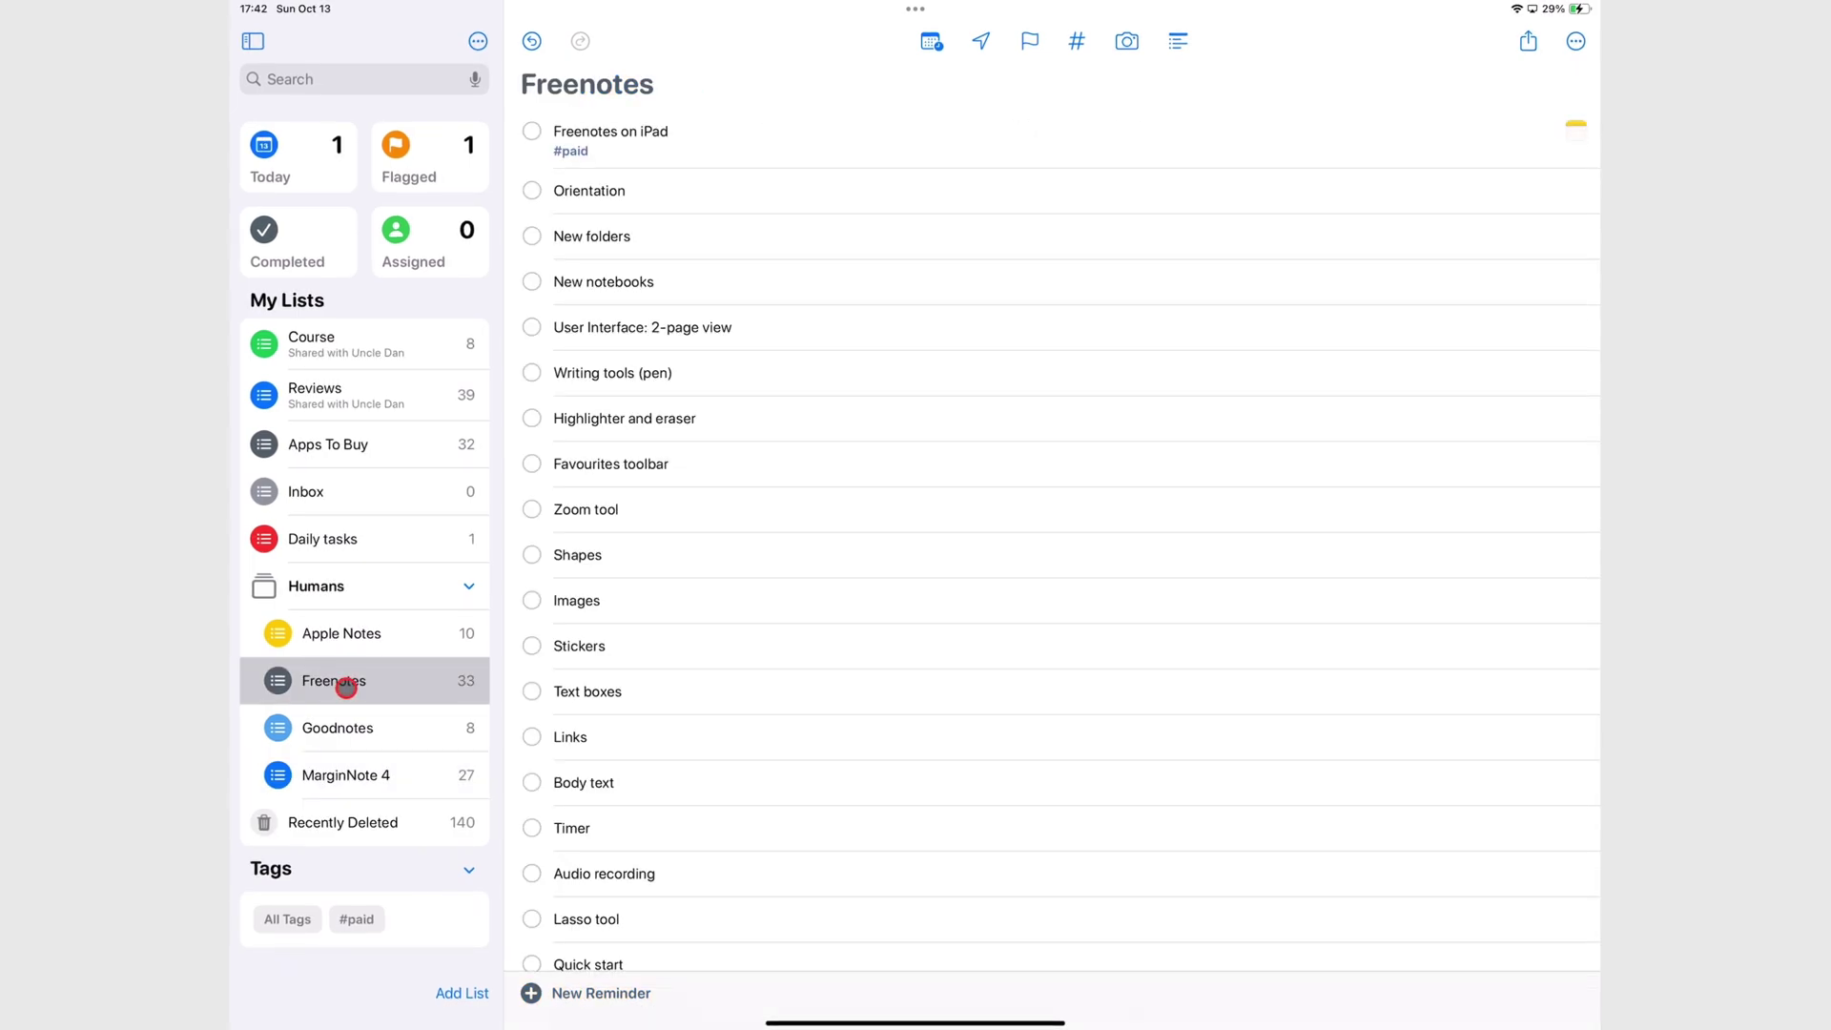
scroll(874, 580, down, 10)
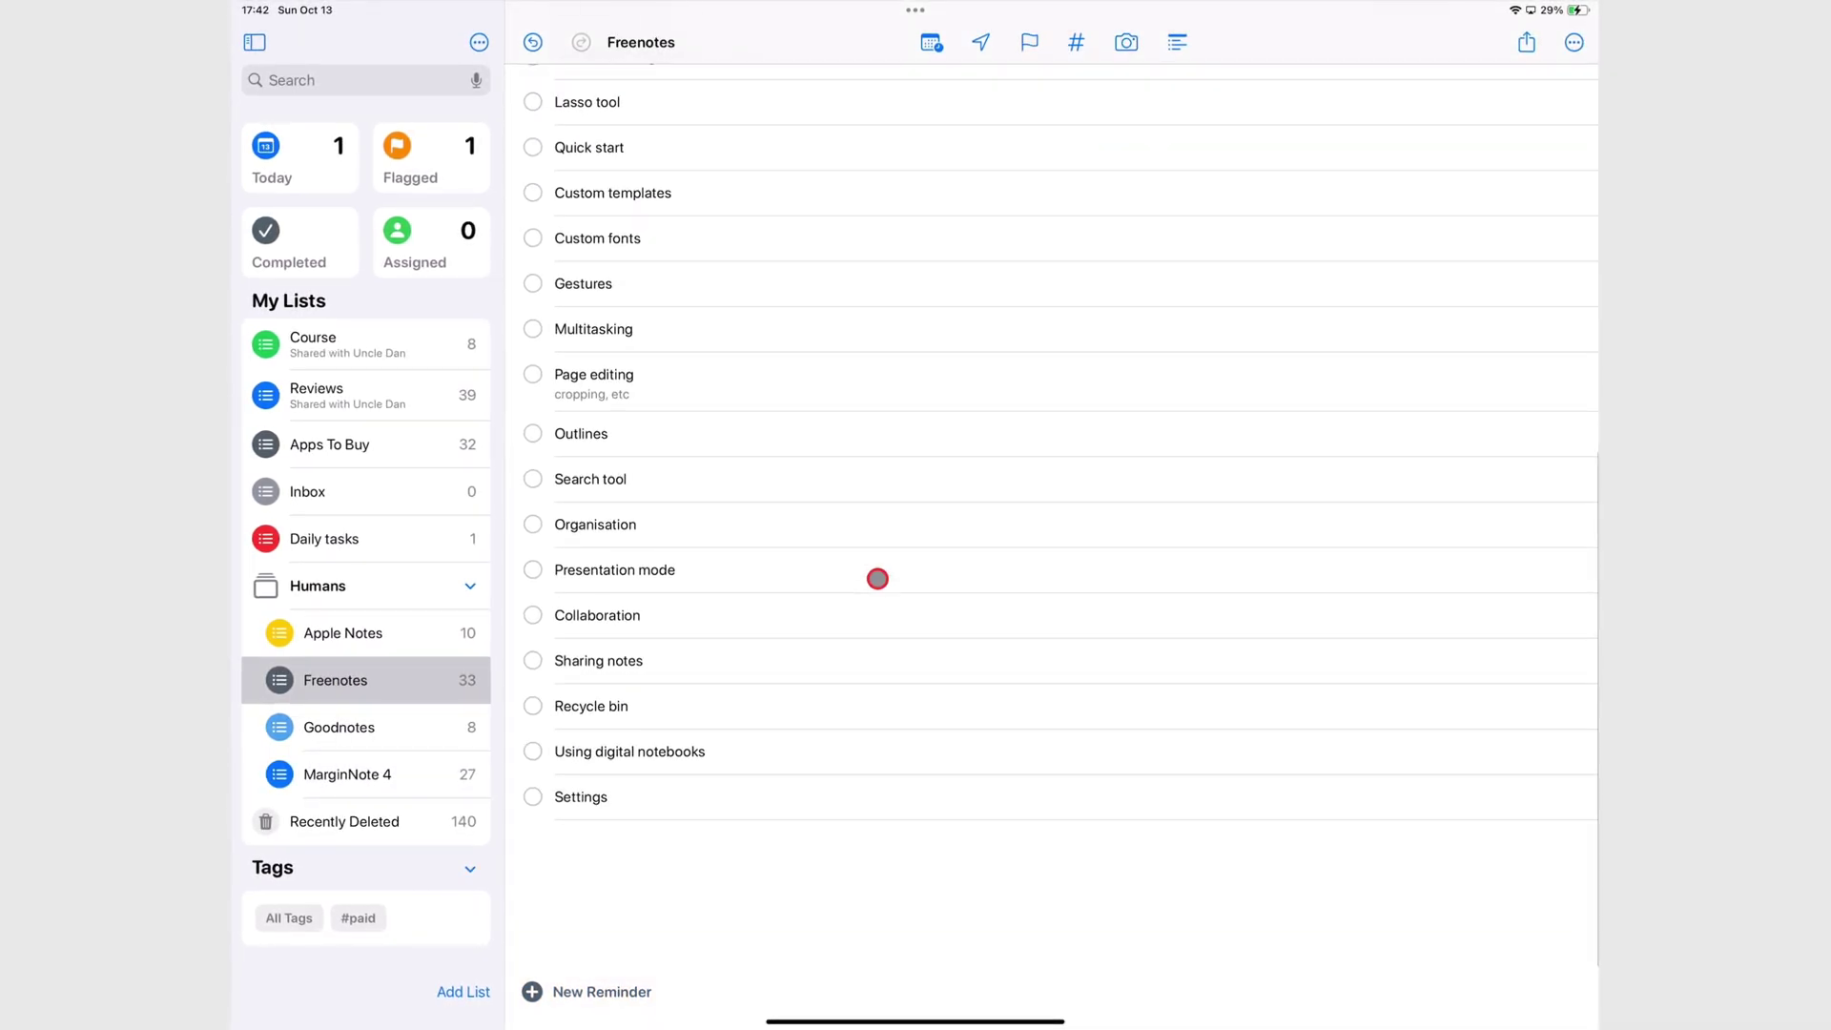
scroll(878, 578, up, 10)
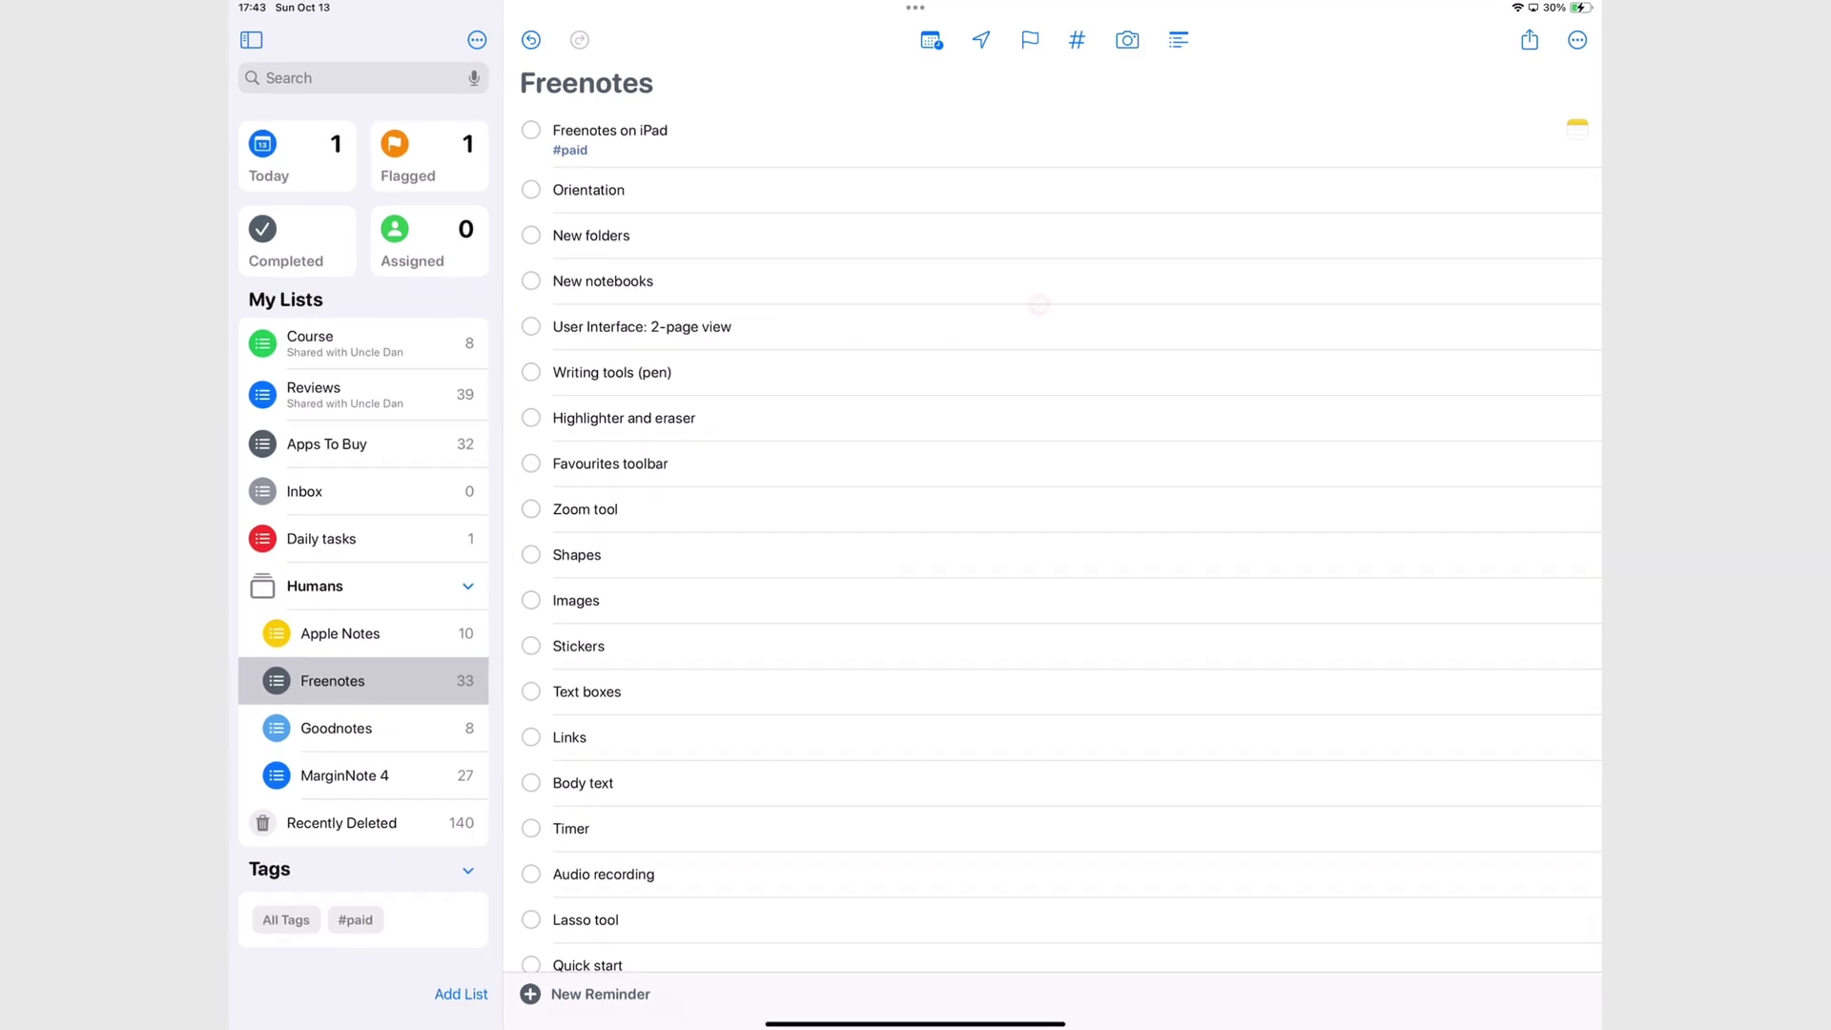
Put Notes in Split View beside Reminders, showing the Freenotes on iPad note.
click(914, 8)
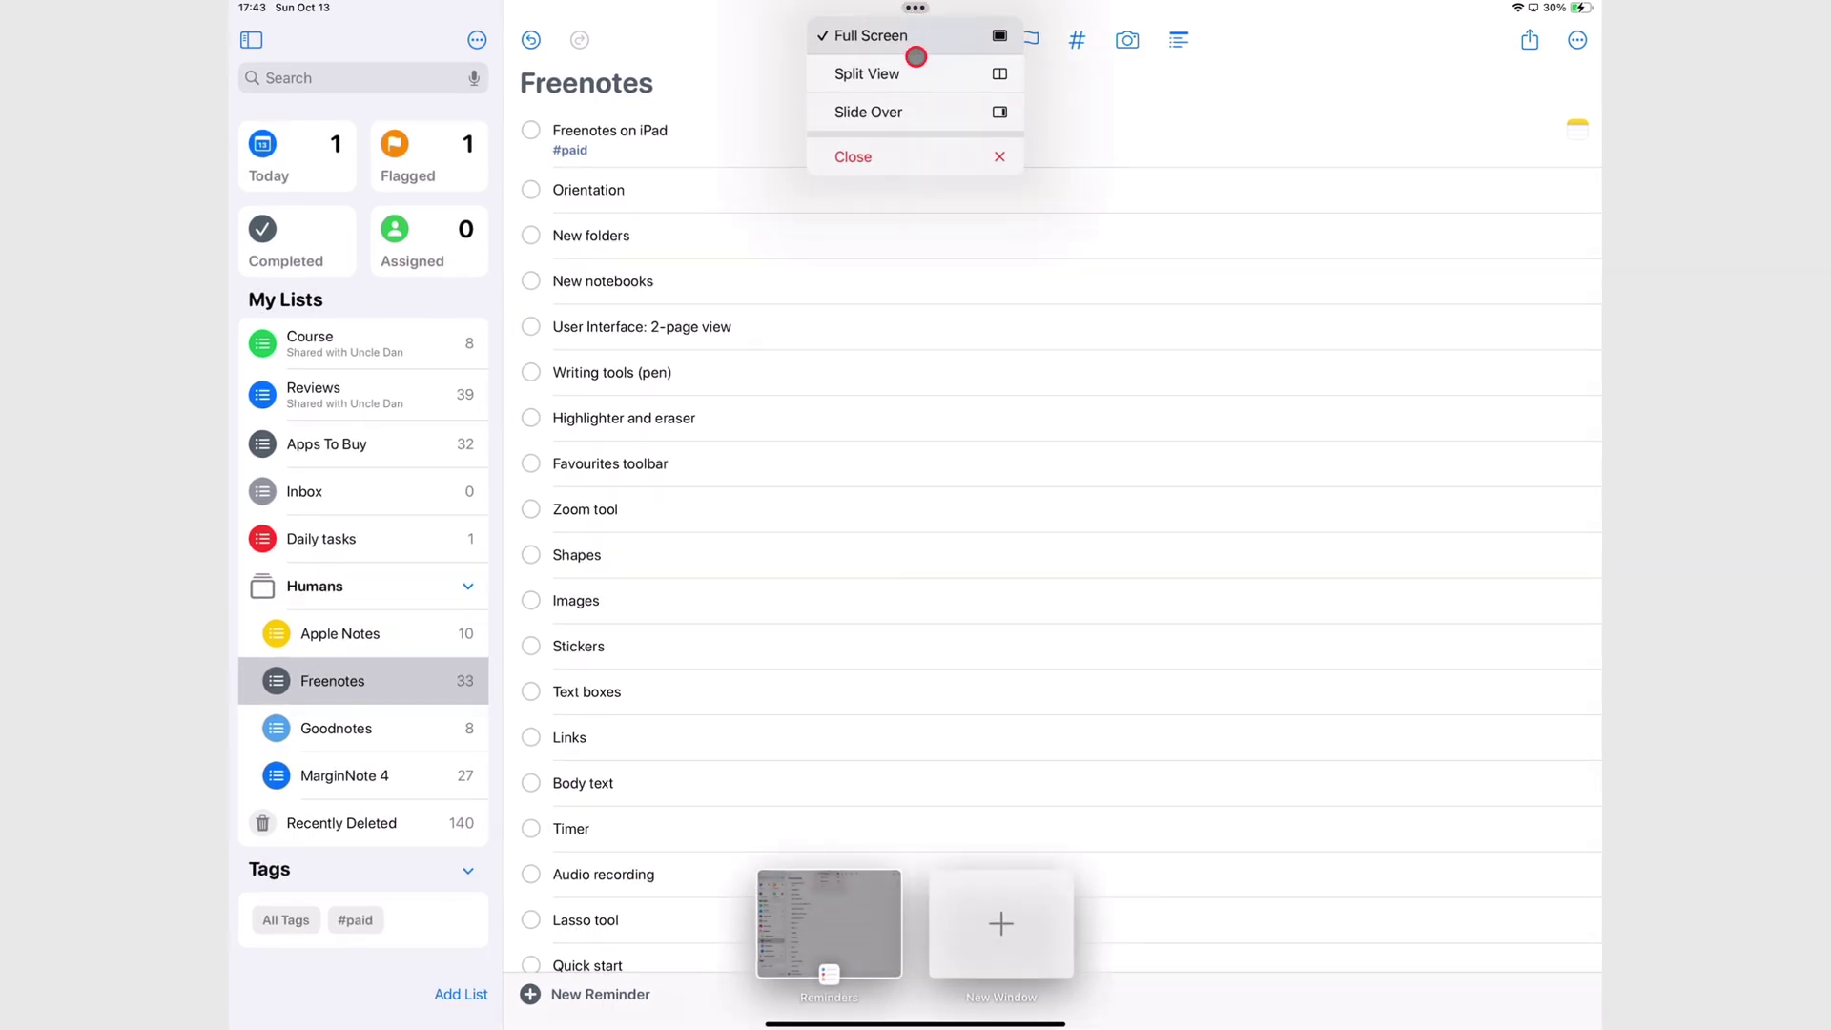
click(913, 73)
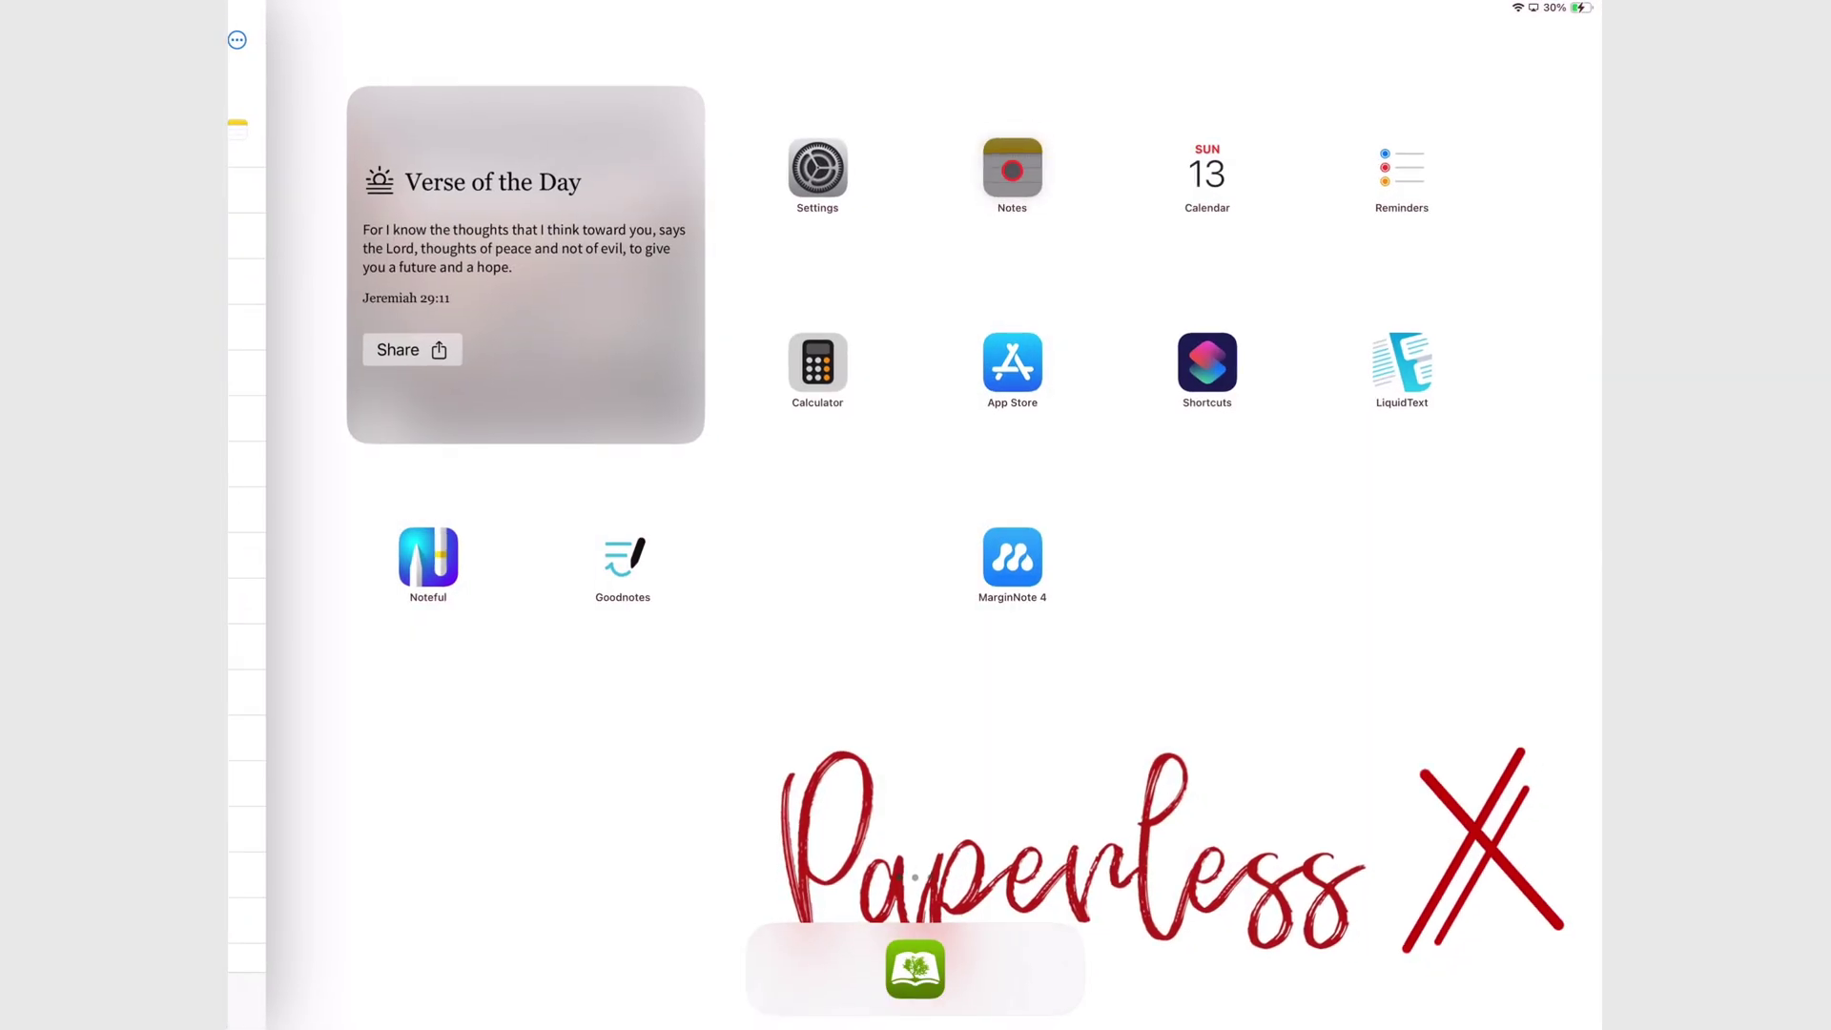
click(1026, 181)
click(952, 41)
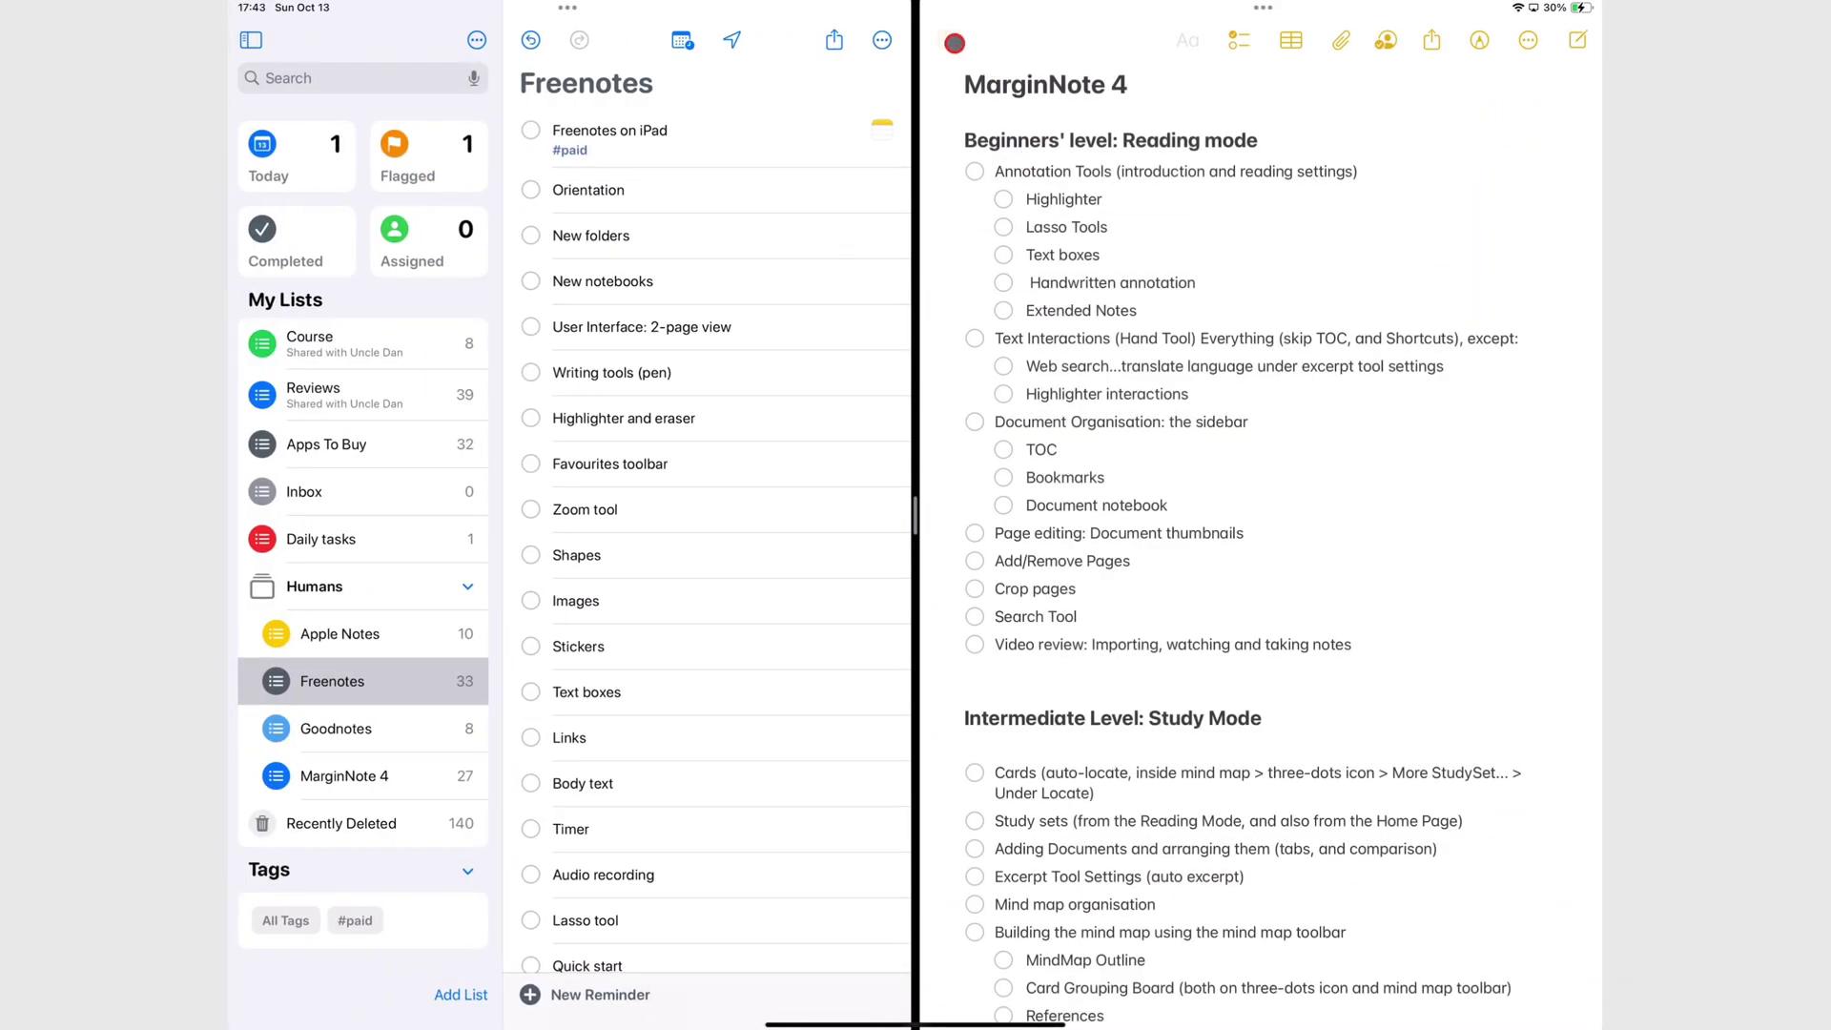
click(1020, 172)
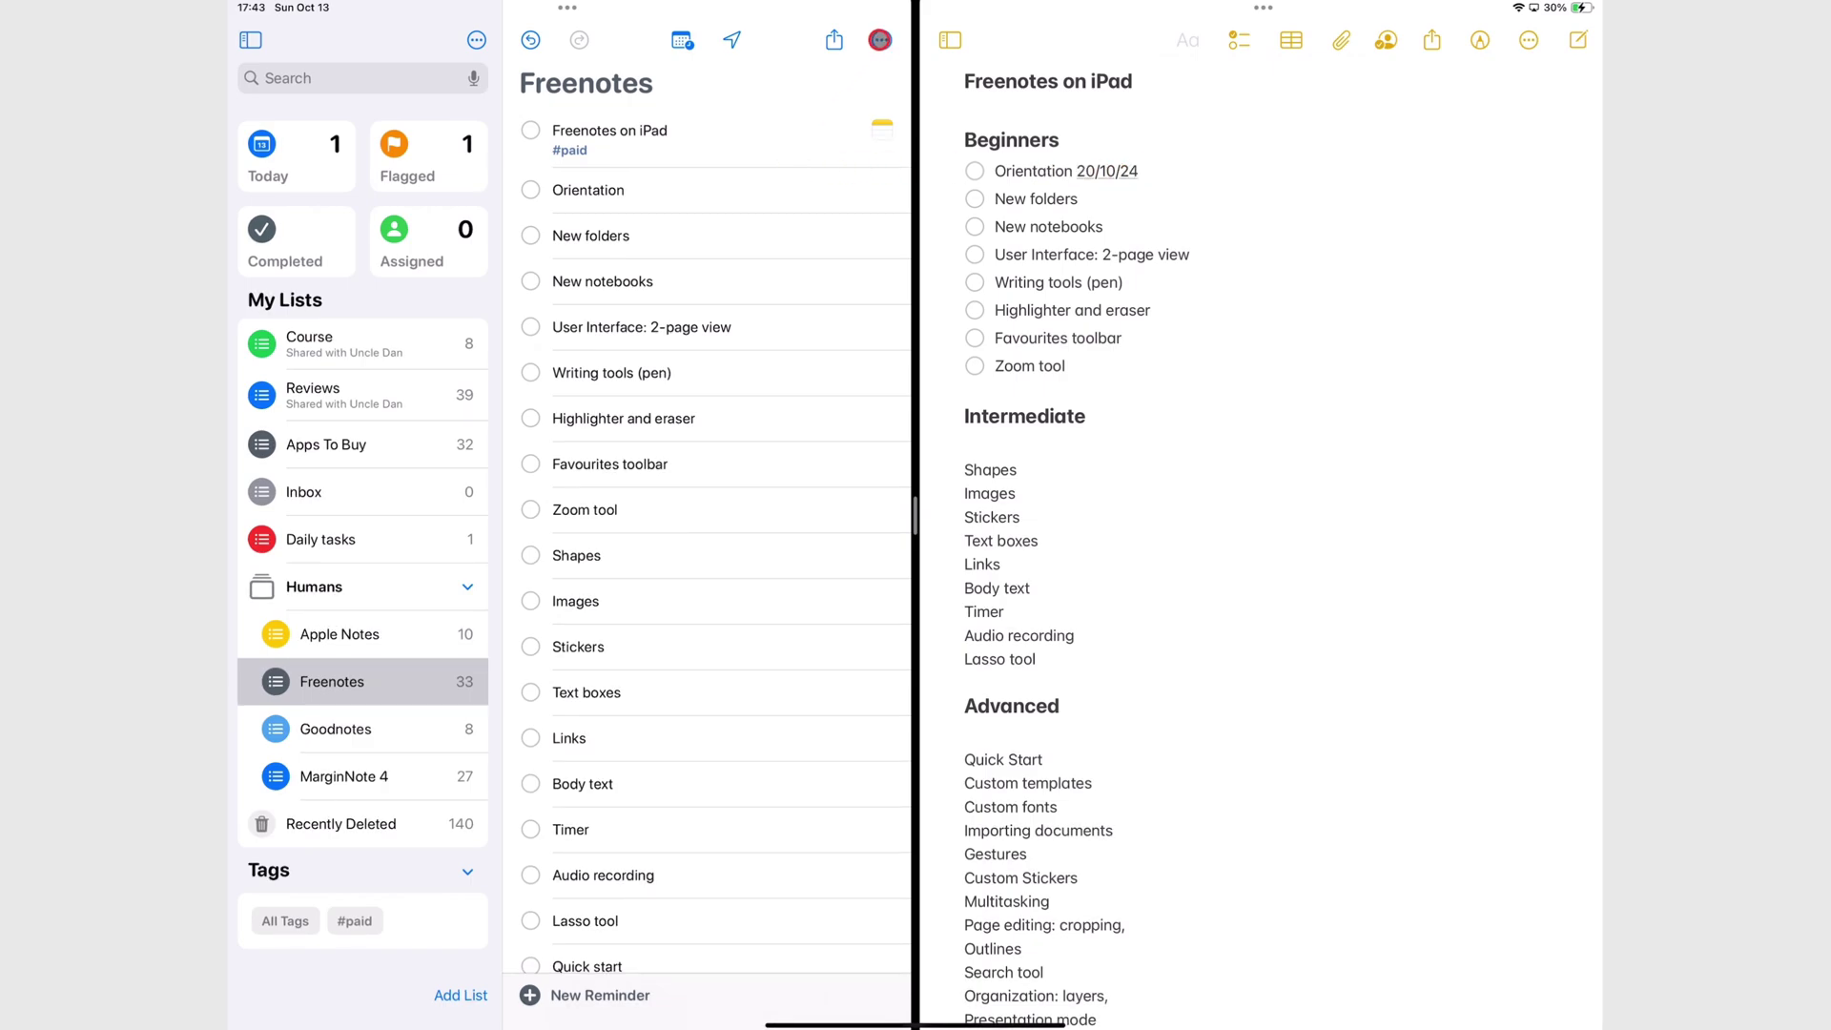
Add a new section named 'Beginners' to the Freenotes list.
click(882, 40)
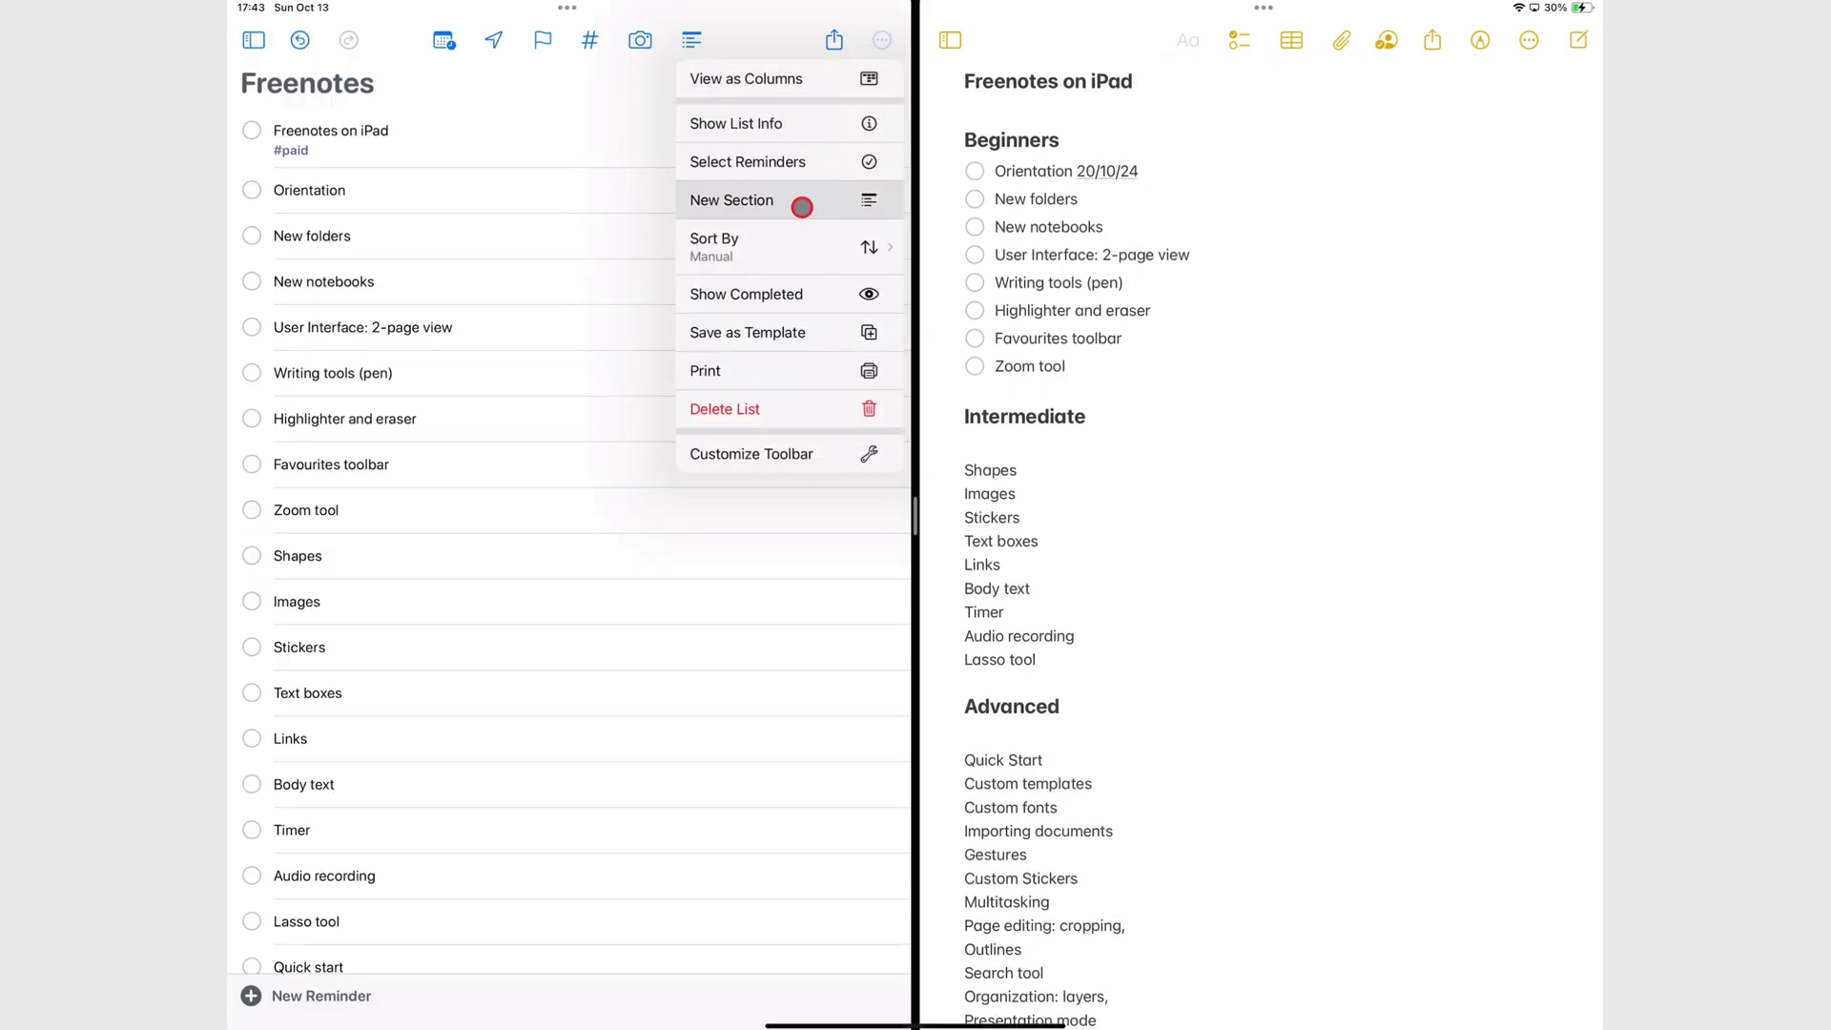
click(801, 203)
text(Beginners)
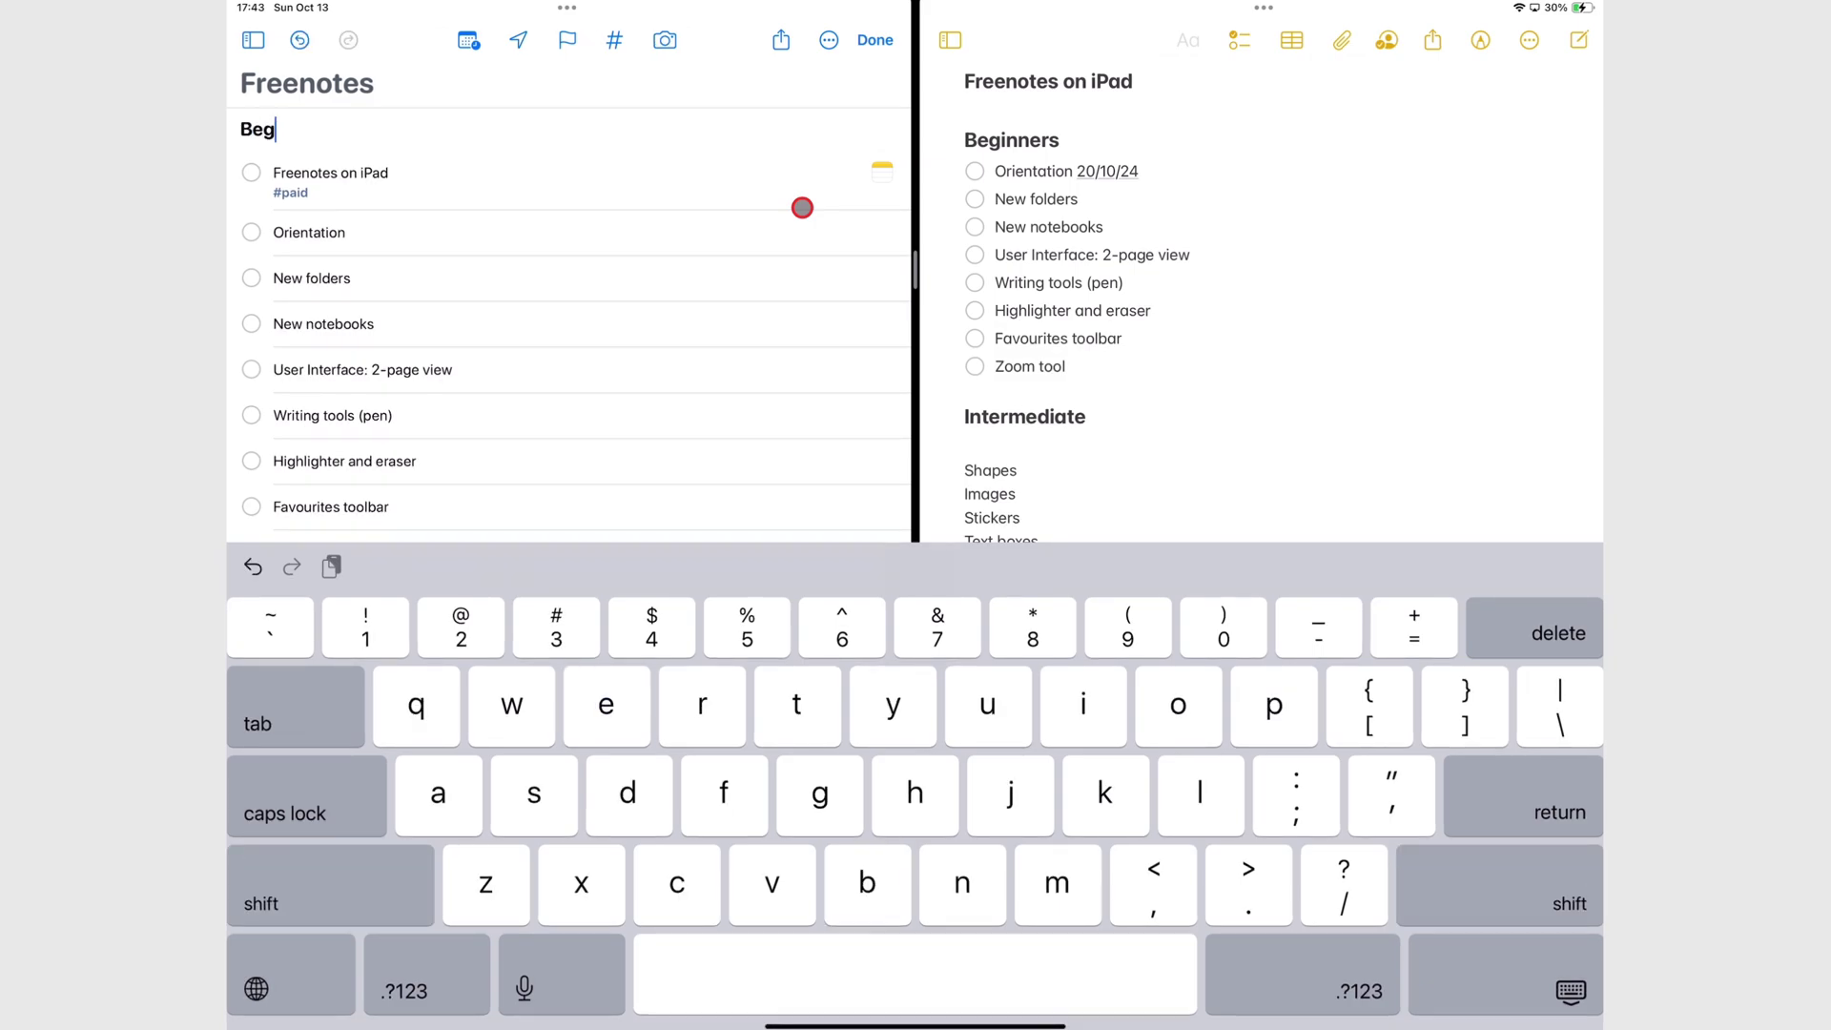
click(876, 40)
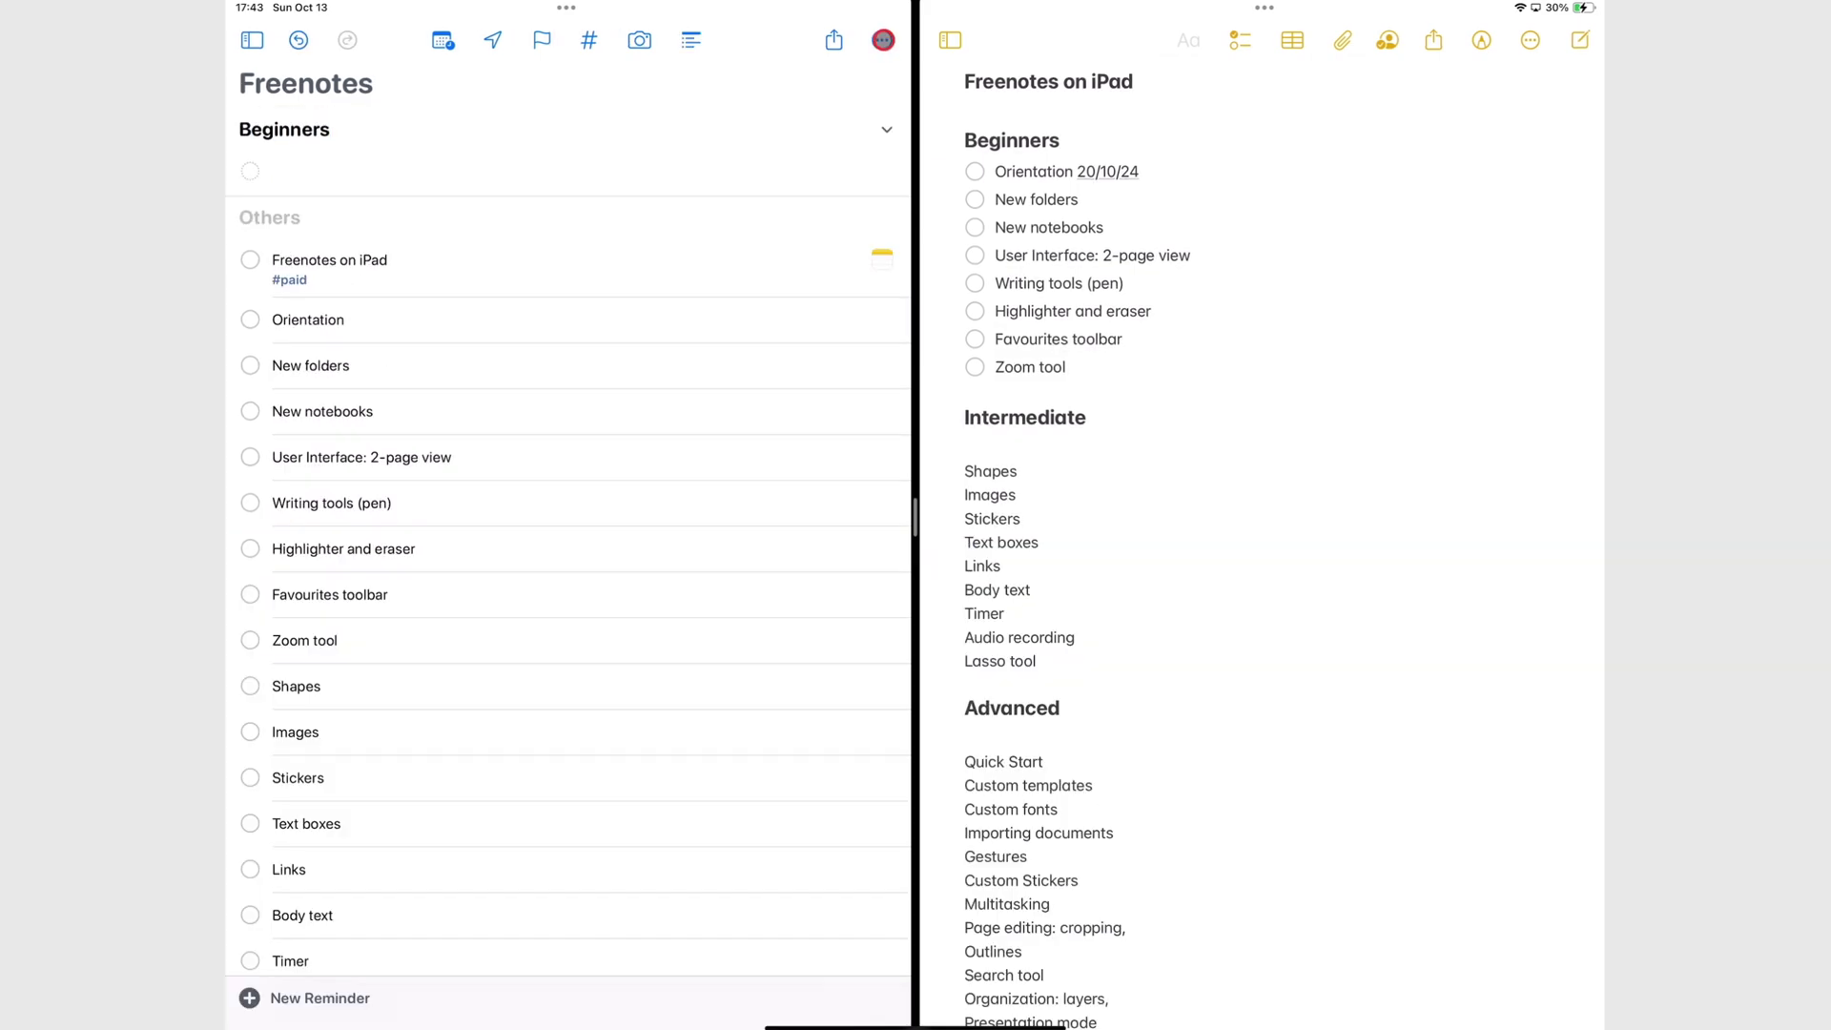
Move the first five Freenotes reminders into Beginners and close Notes so Reminders fills the screen.
click(877, 40)
click(763, 160)
drag(652, 274, 457, 645)
drag(676, 467, 458, 156)
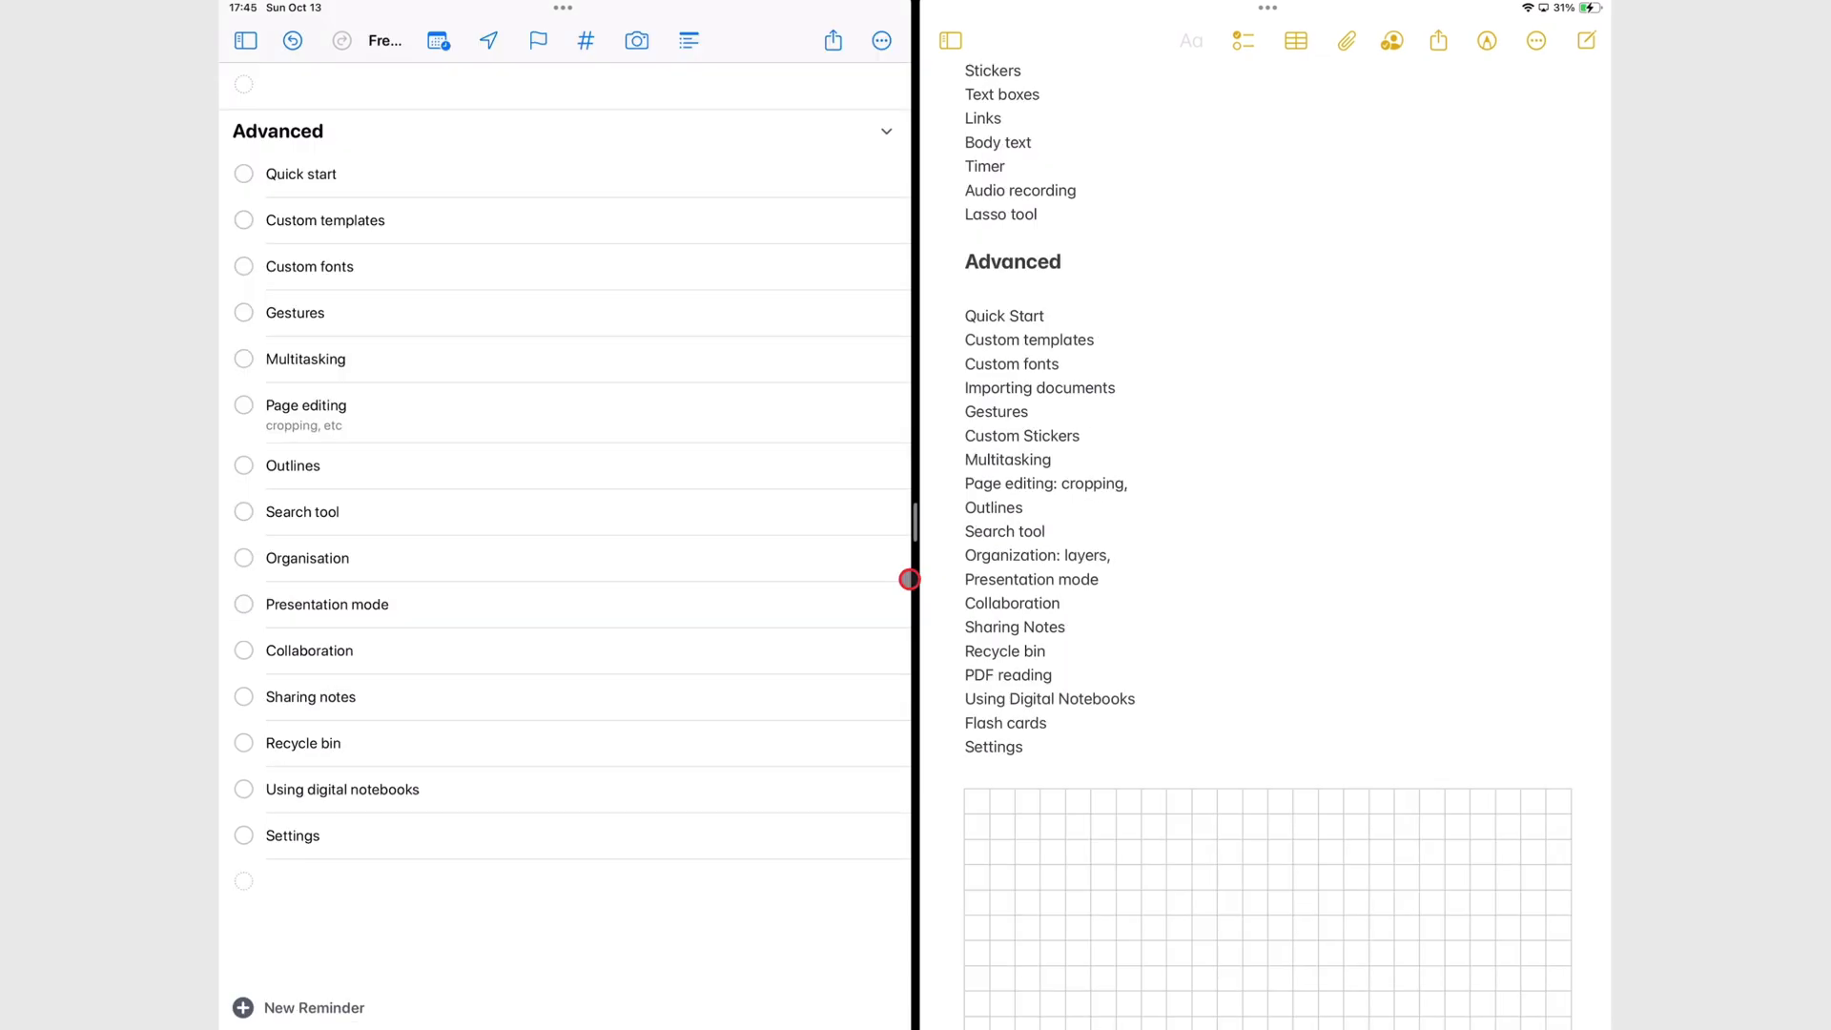
drag(909, 579, 1157, 576)
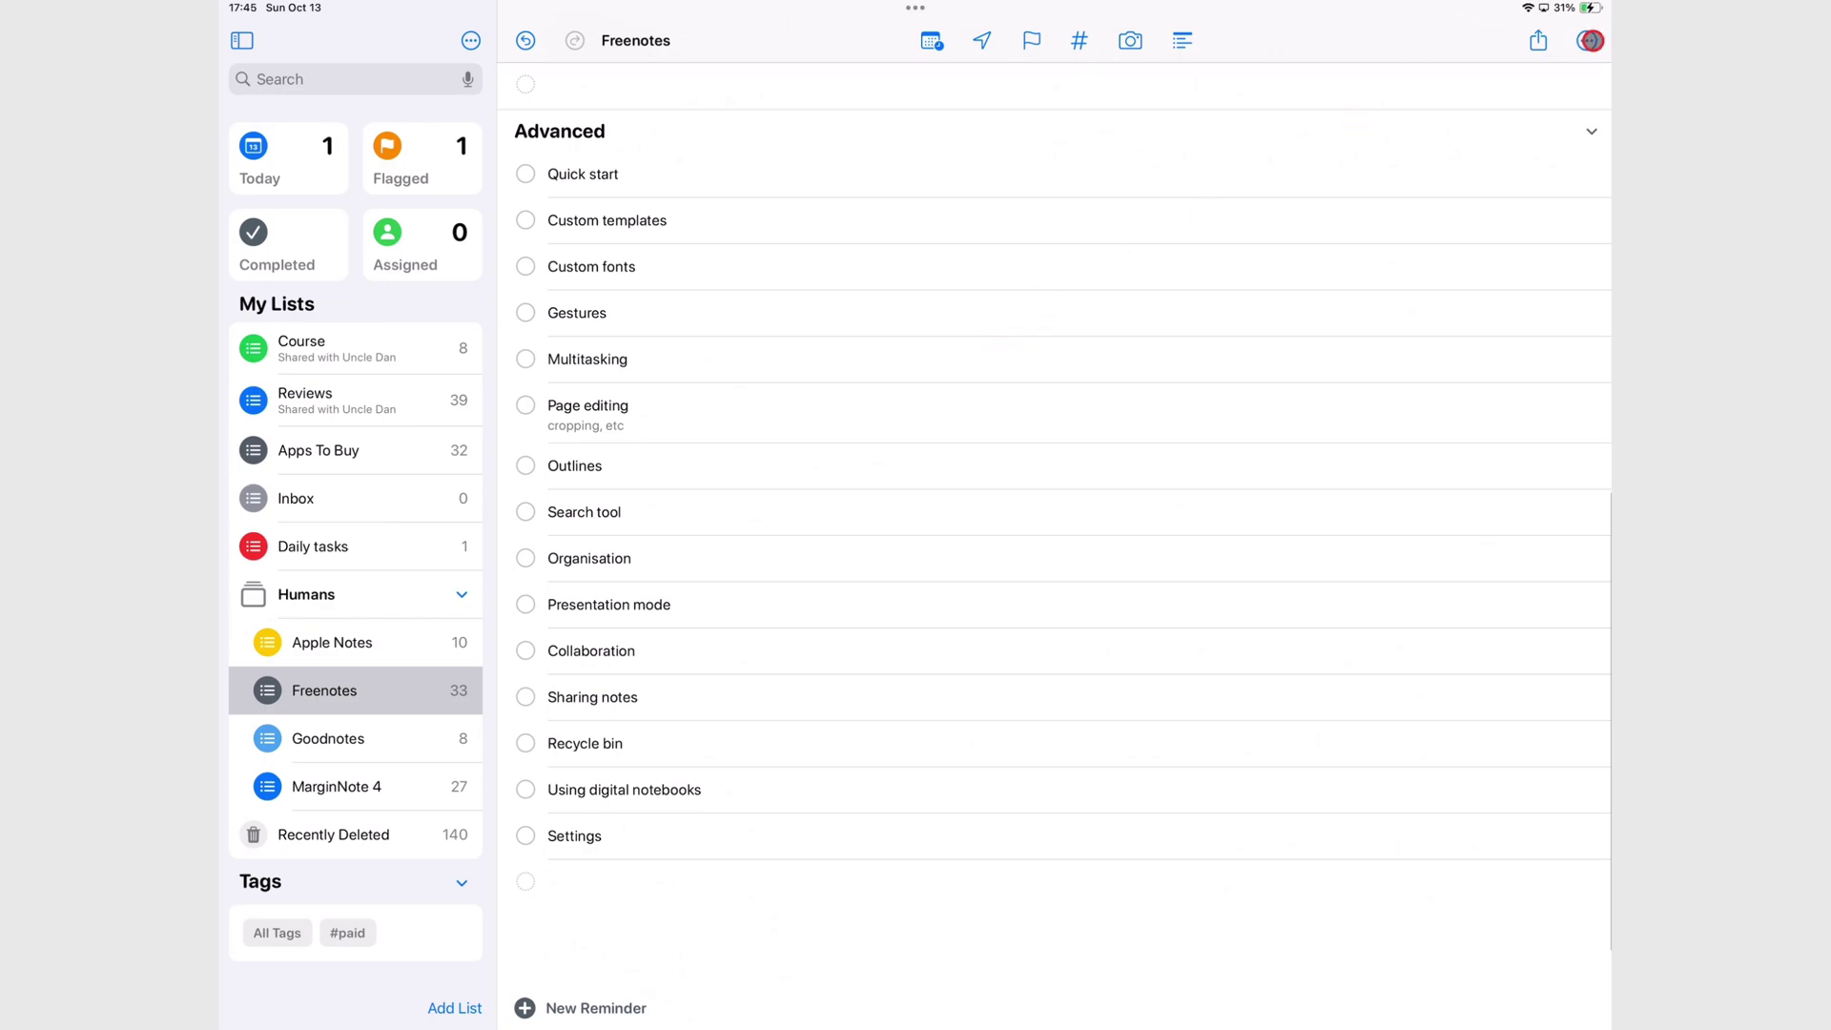
click(1588, 40)
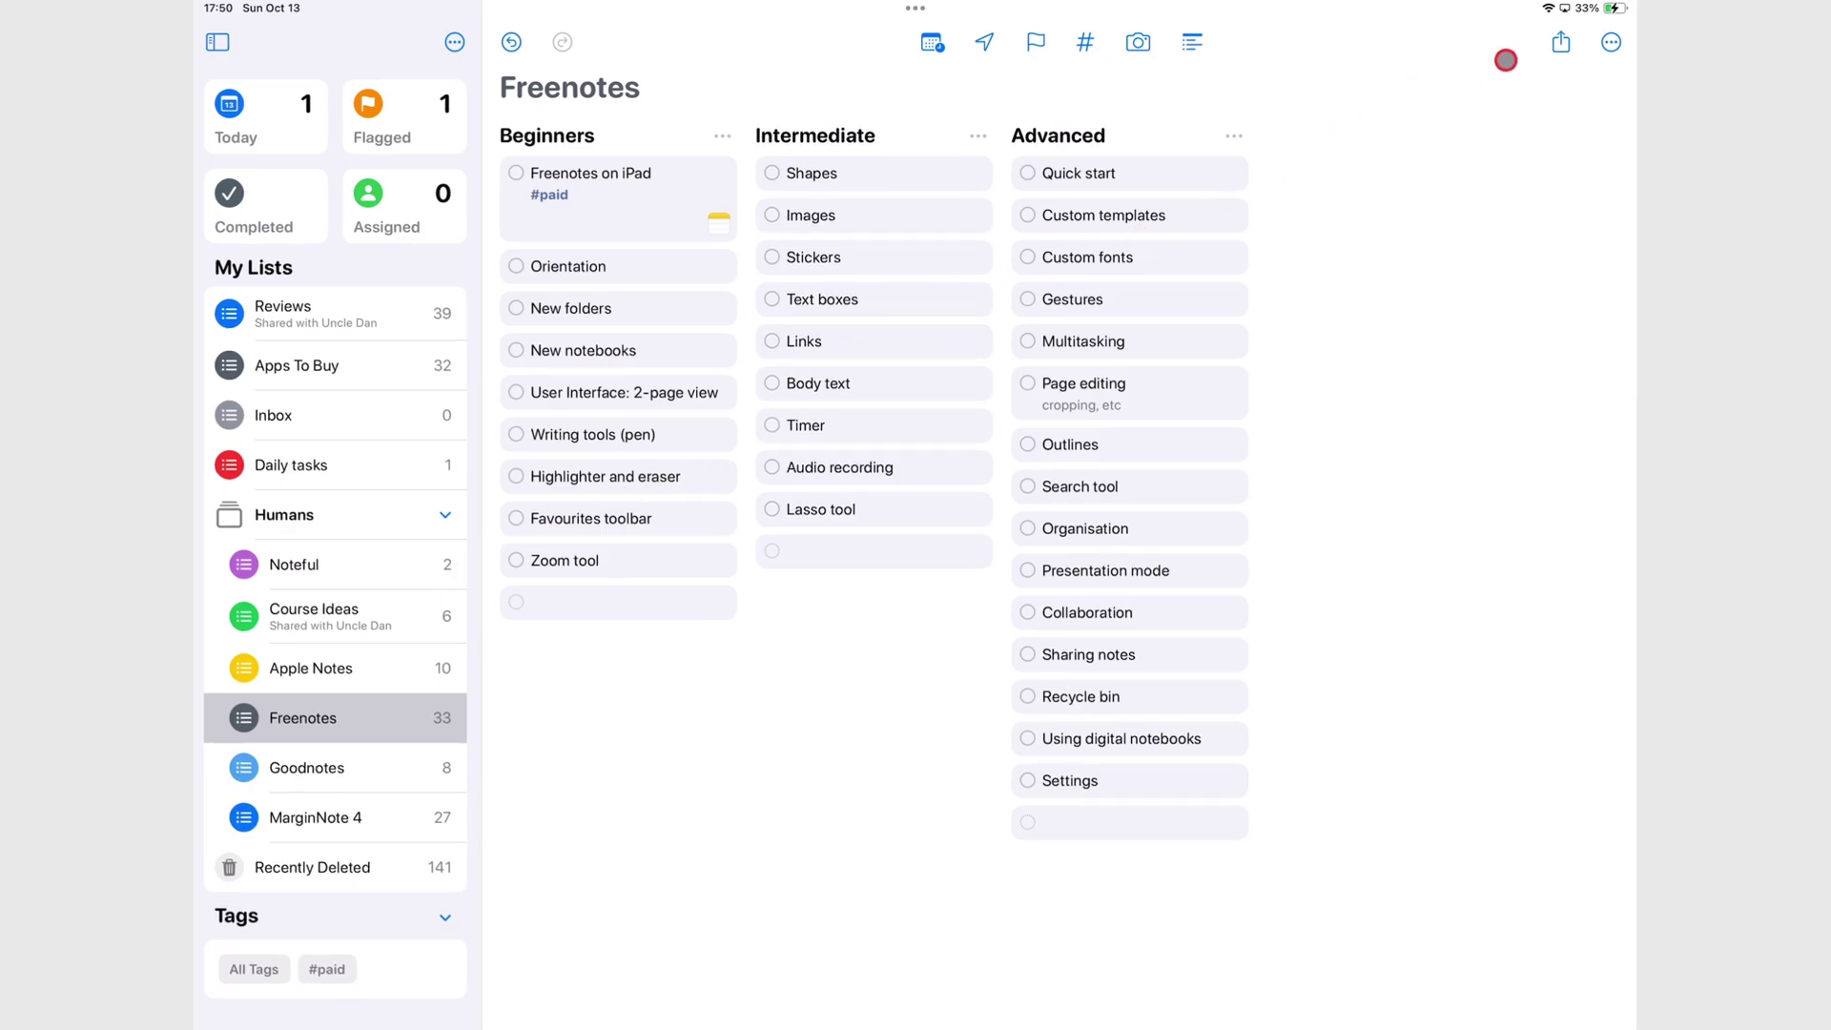
Save the Freenotes list as a template, renaming it from Freenotes to 'Handwriting Note-taking Apps'.
click(1612, 42)
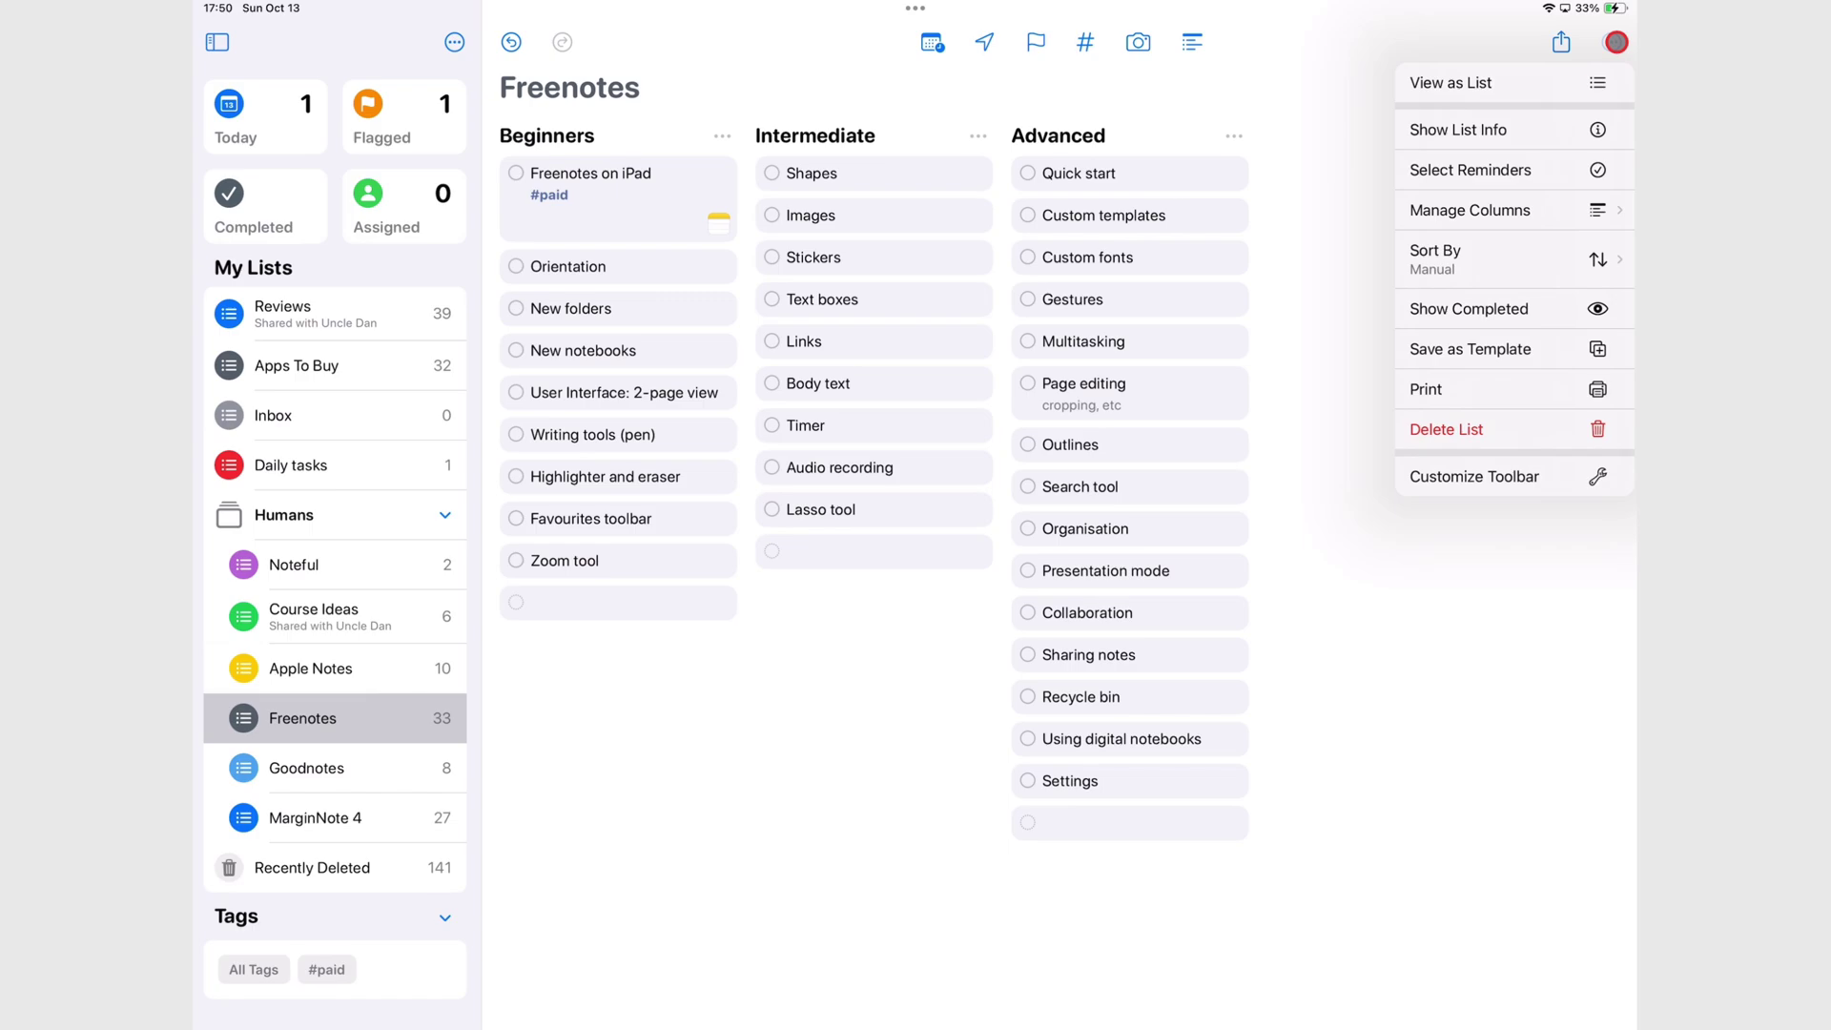
click(1561, 355)
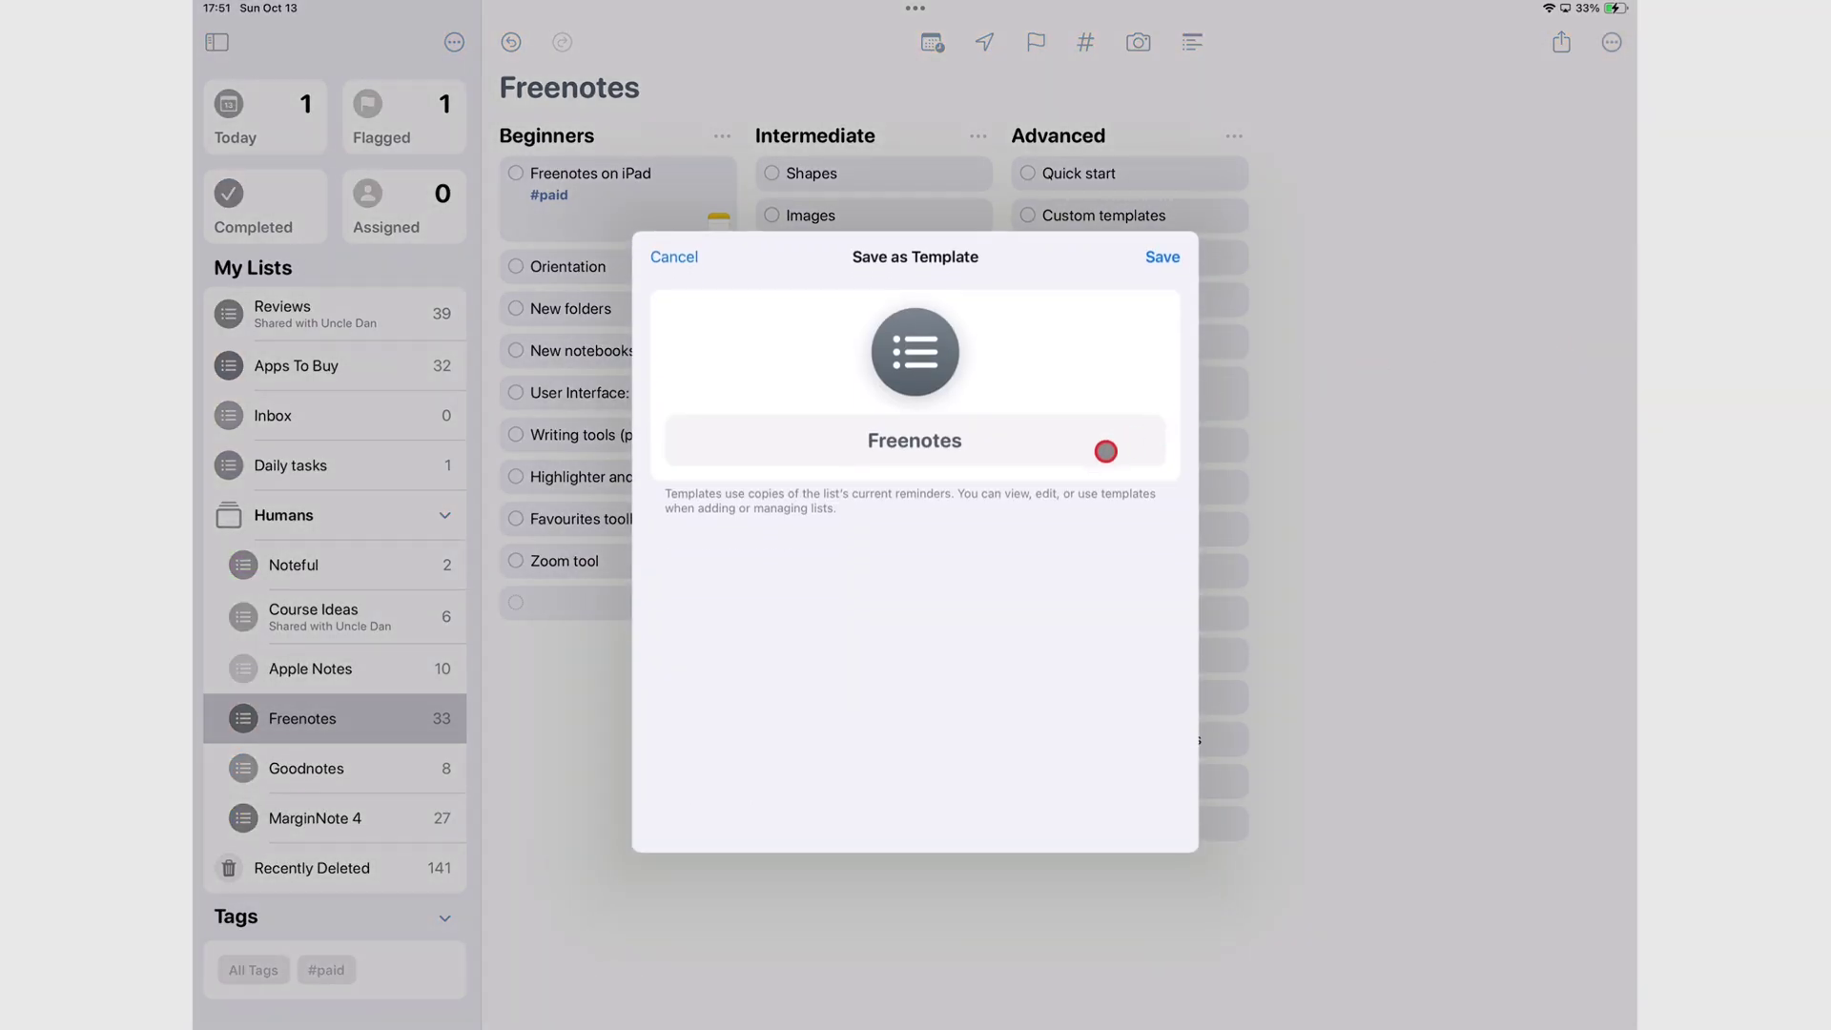
click(976, 437)
click(1137, 246)
text(Note-)
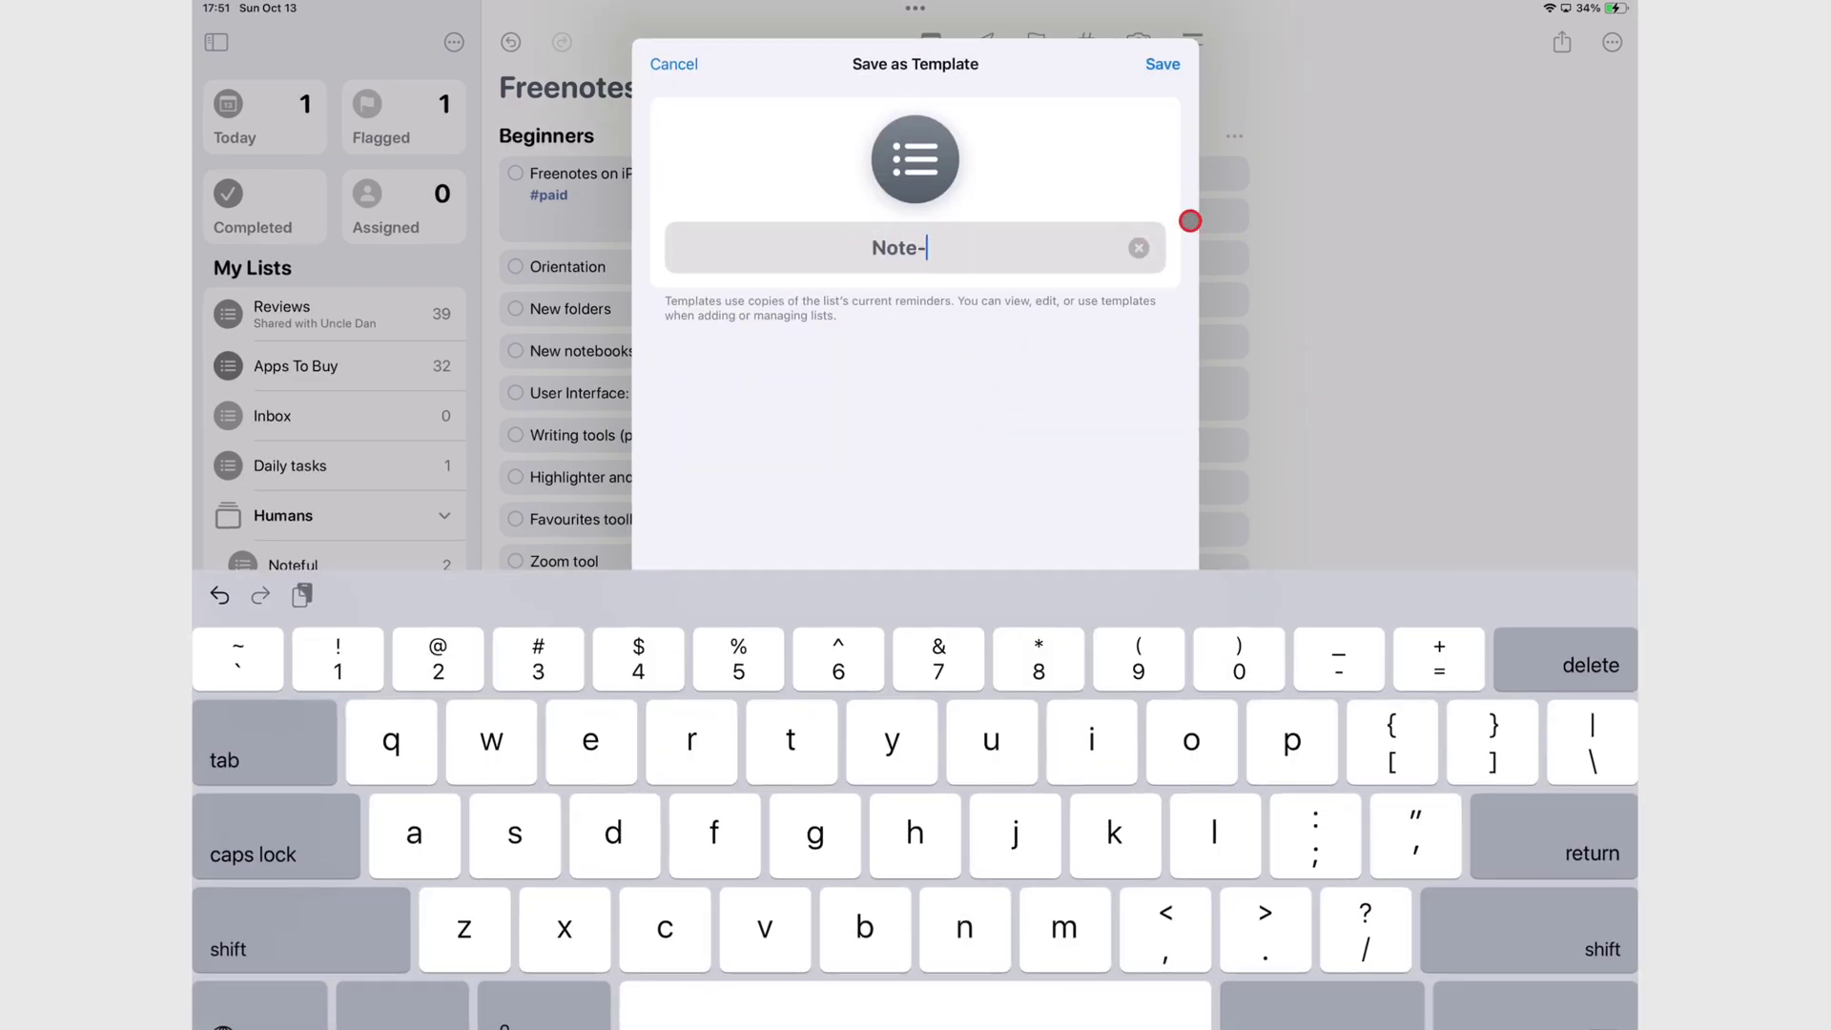
text(taking Apps)
key(super+Left)
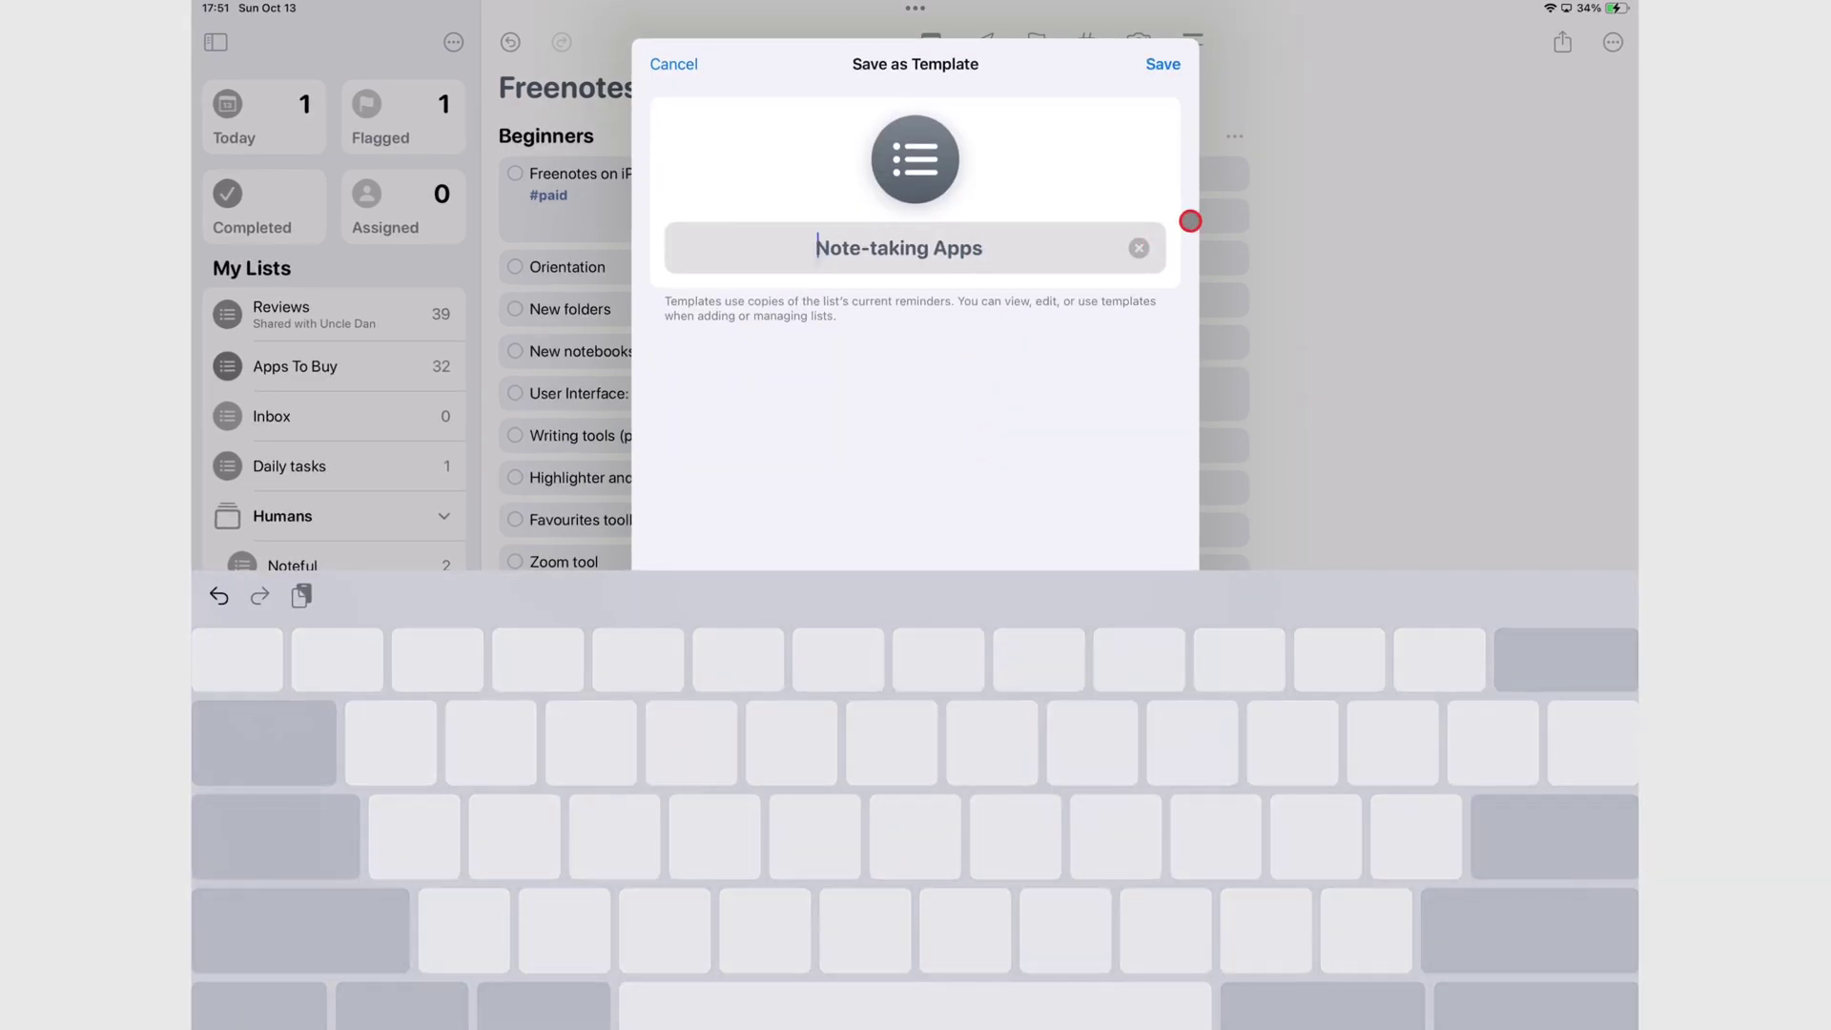
text(Handwriting)
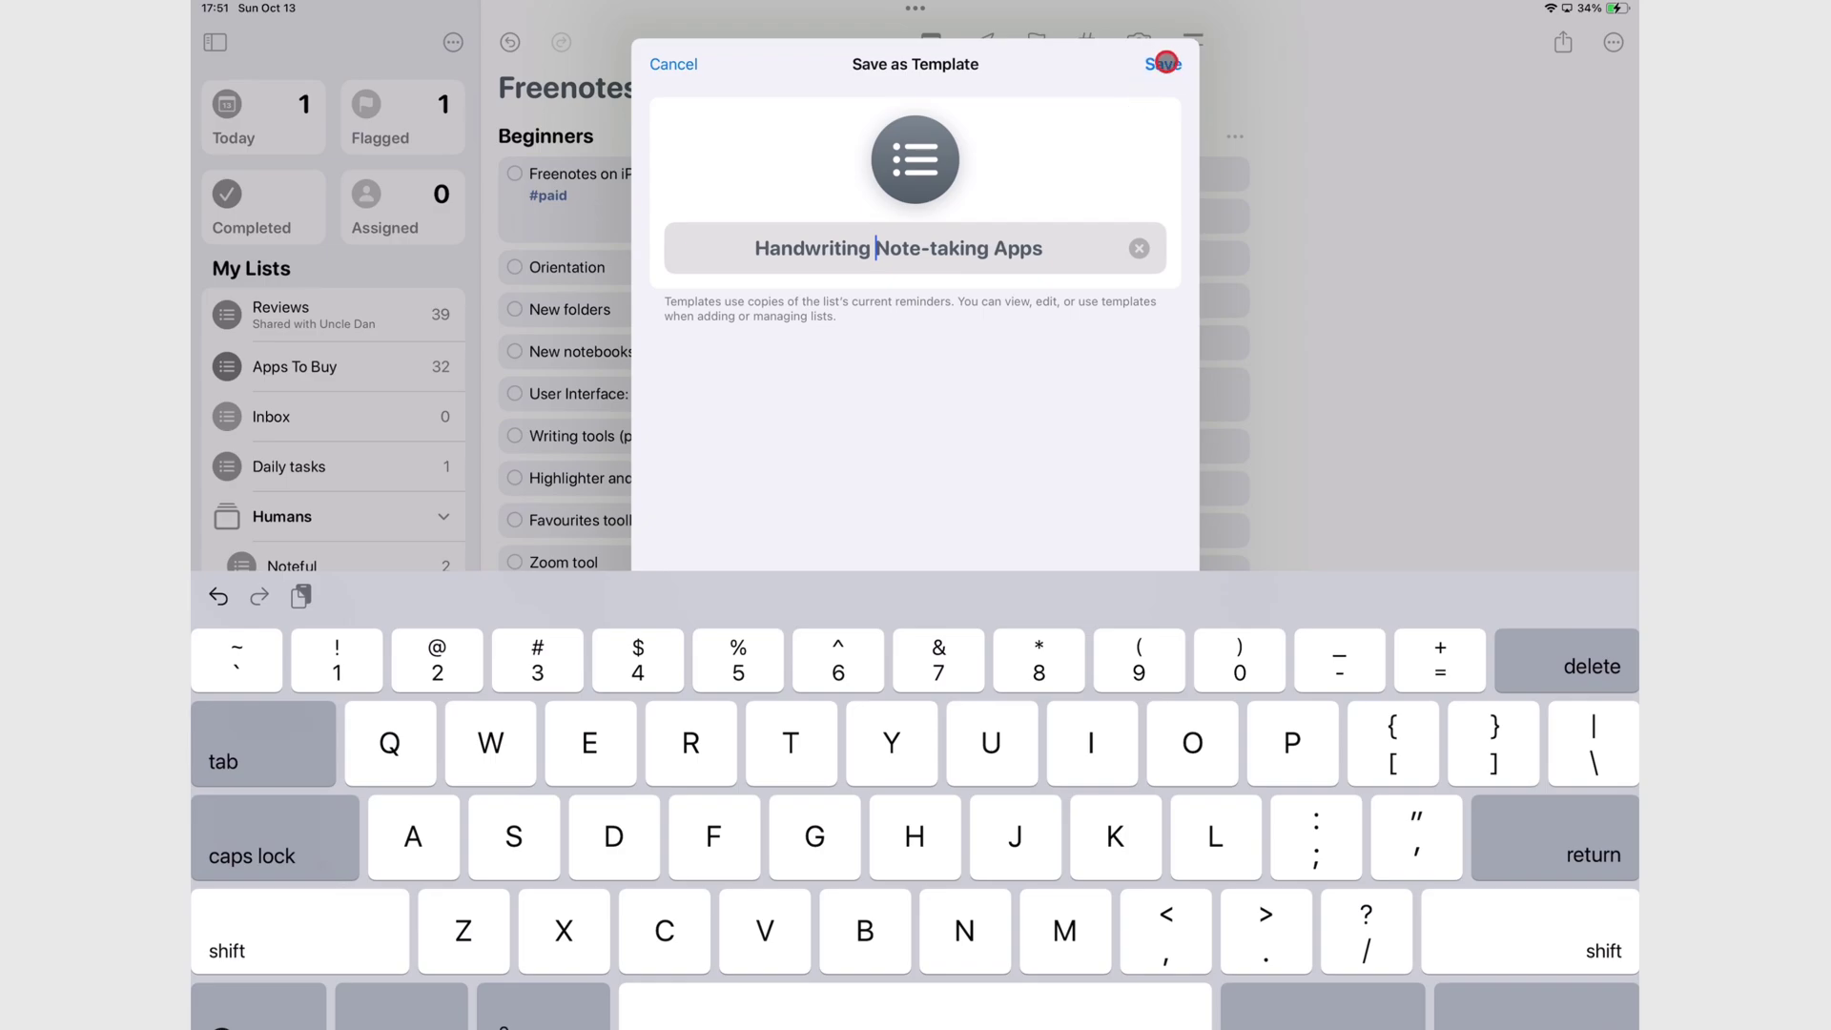
click(1167, 68)
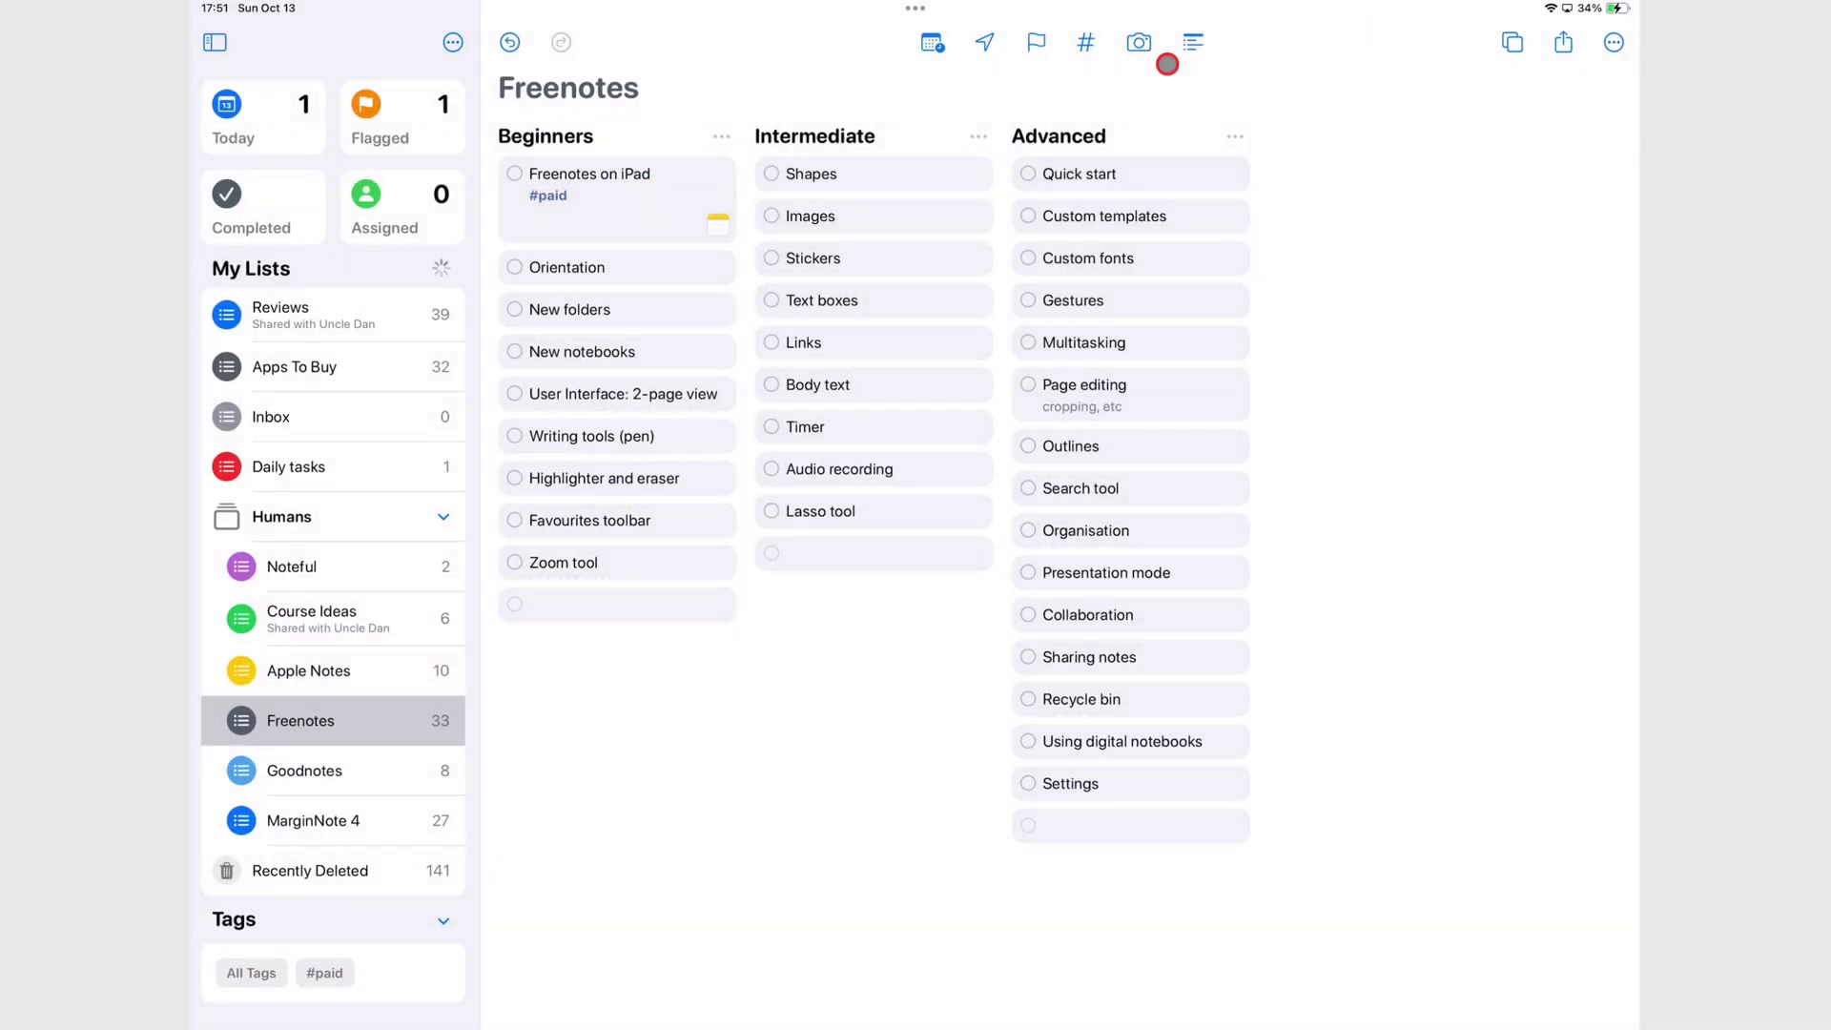
Delete the Practice and Trial templates from Templates, confirming each deletion.
click(1512, 48)
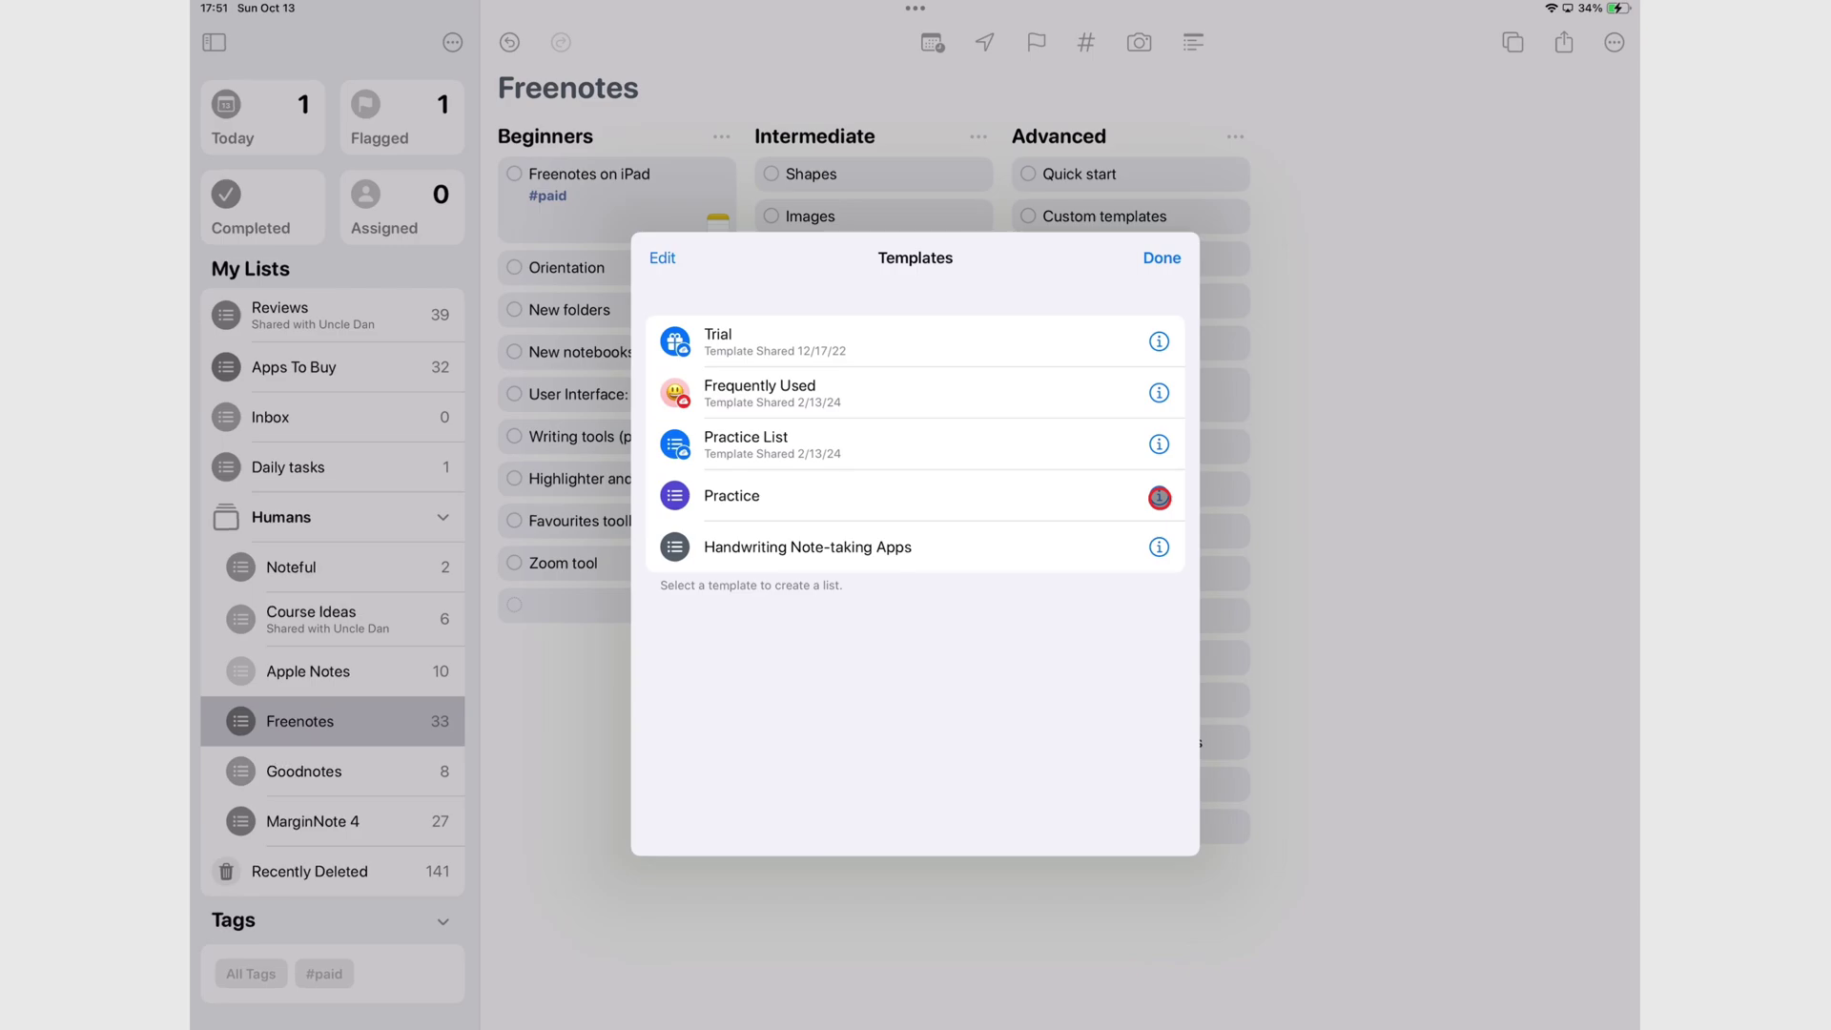
click(1159, 497)
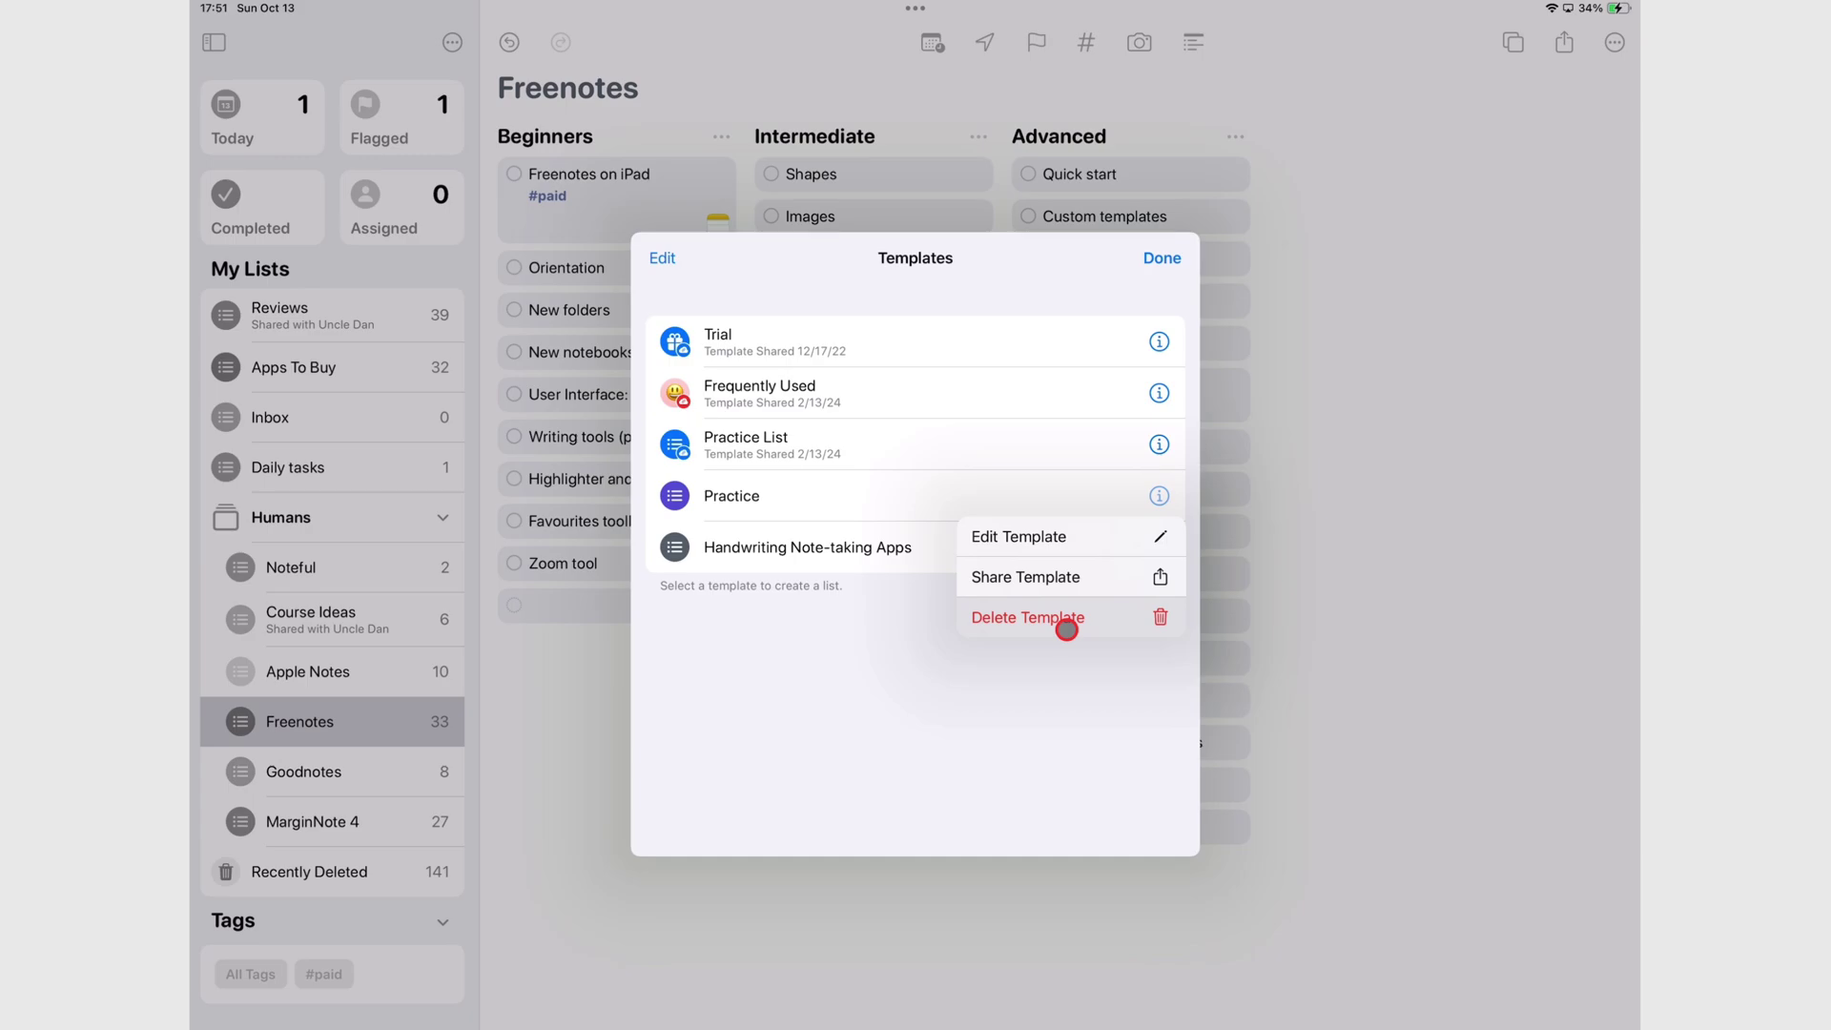
click(1066, 630)
click(938, 441)
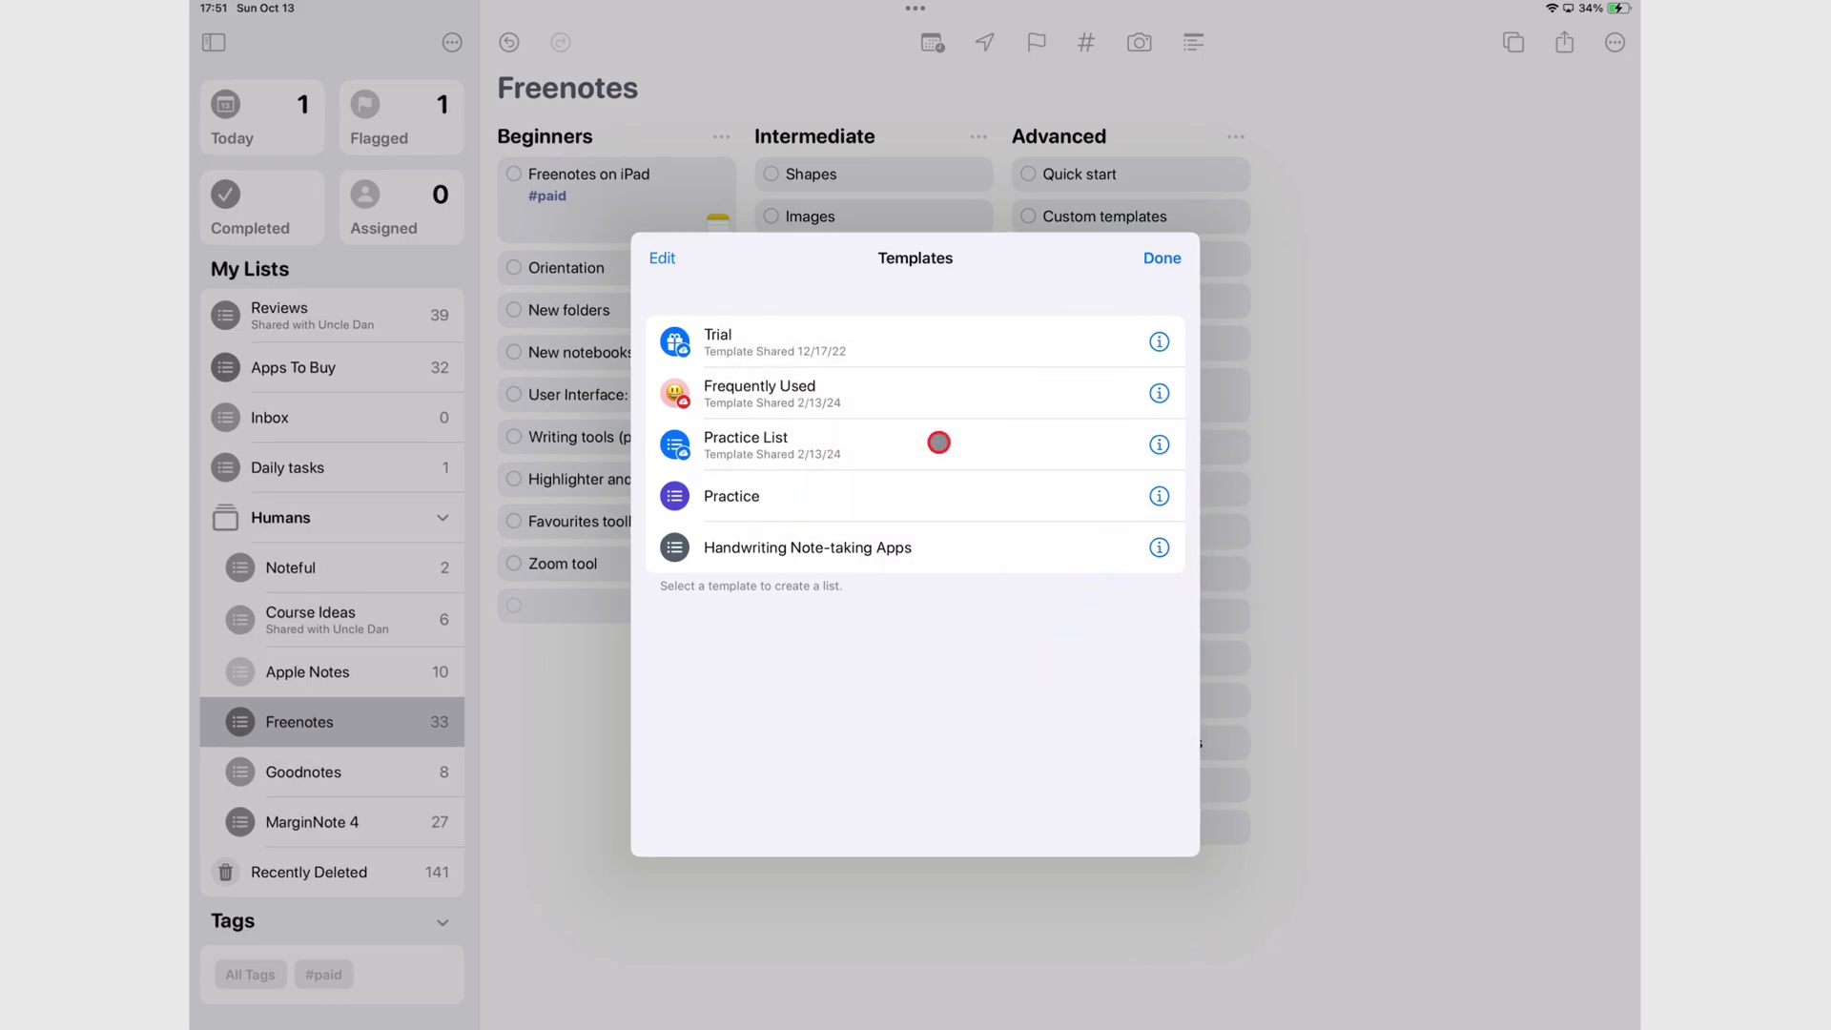
click(1158, 341)
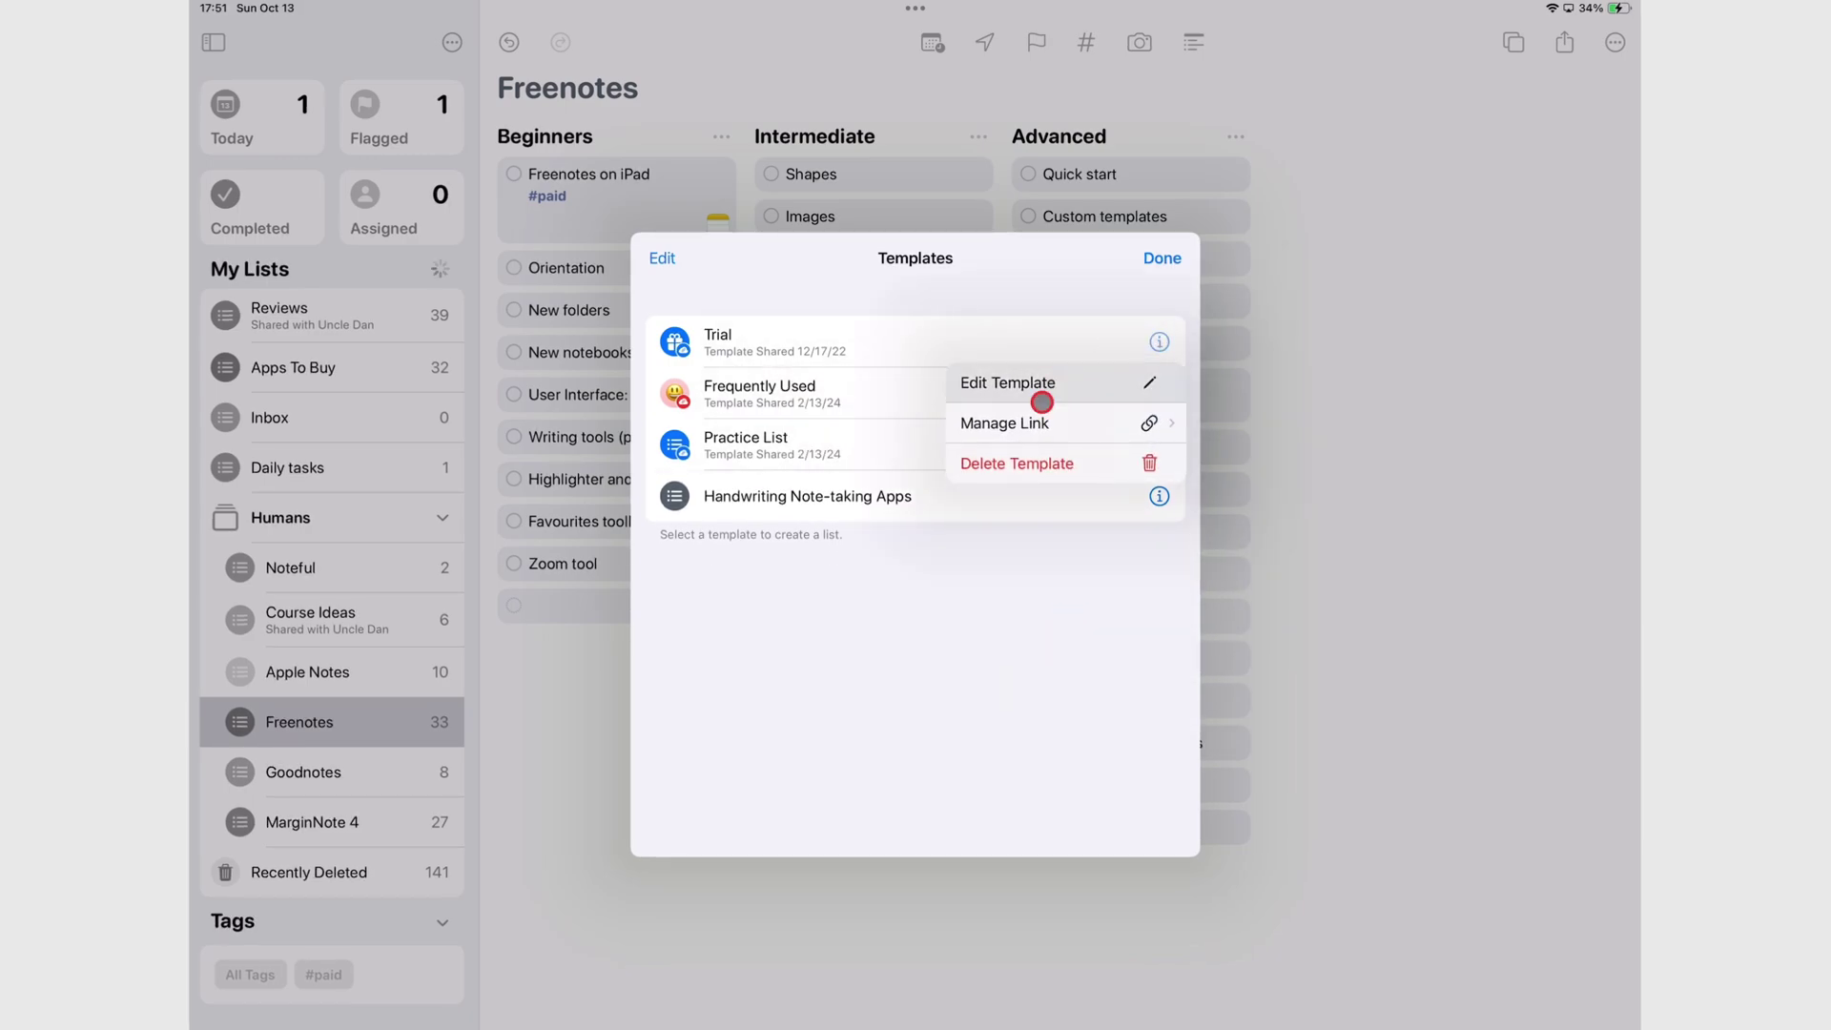
click(992, 463)
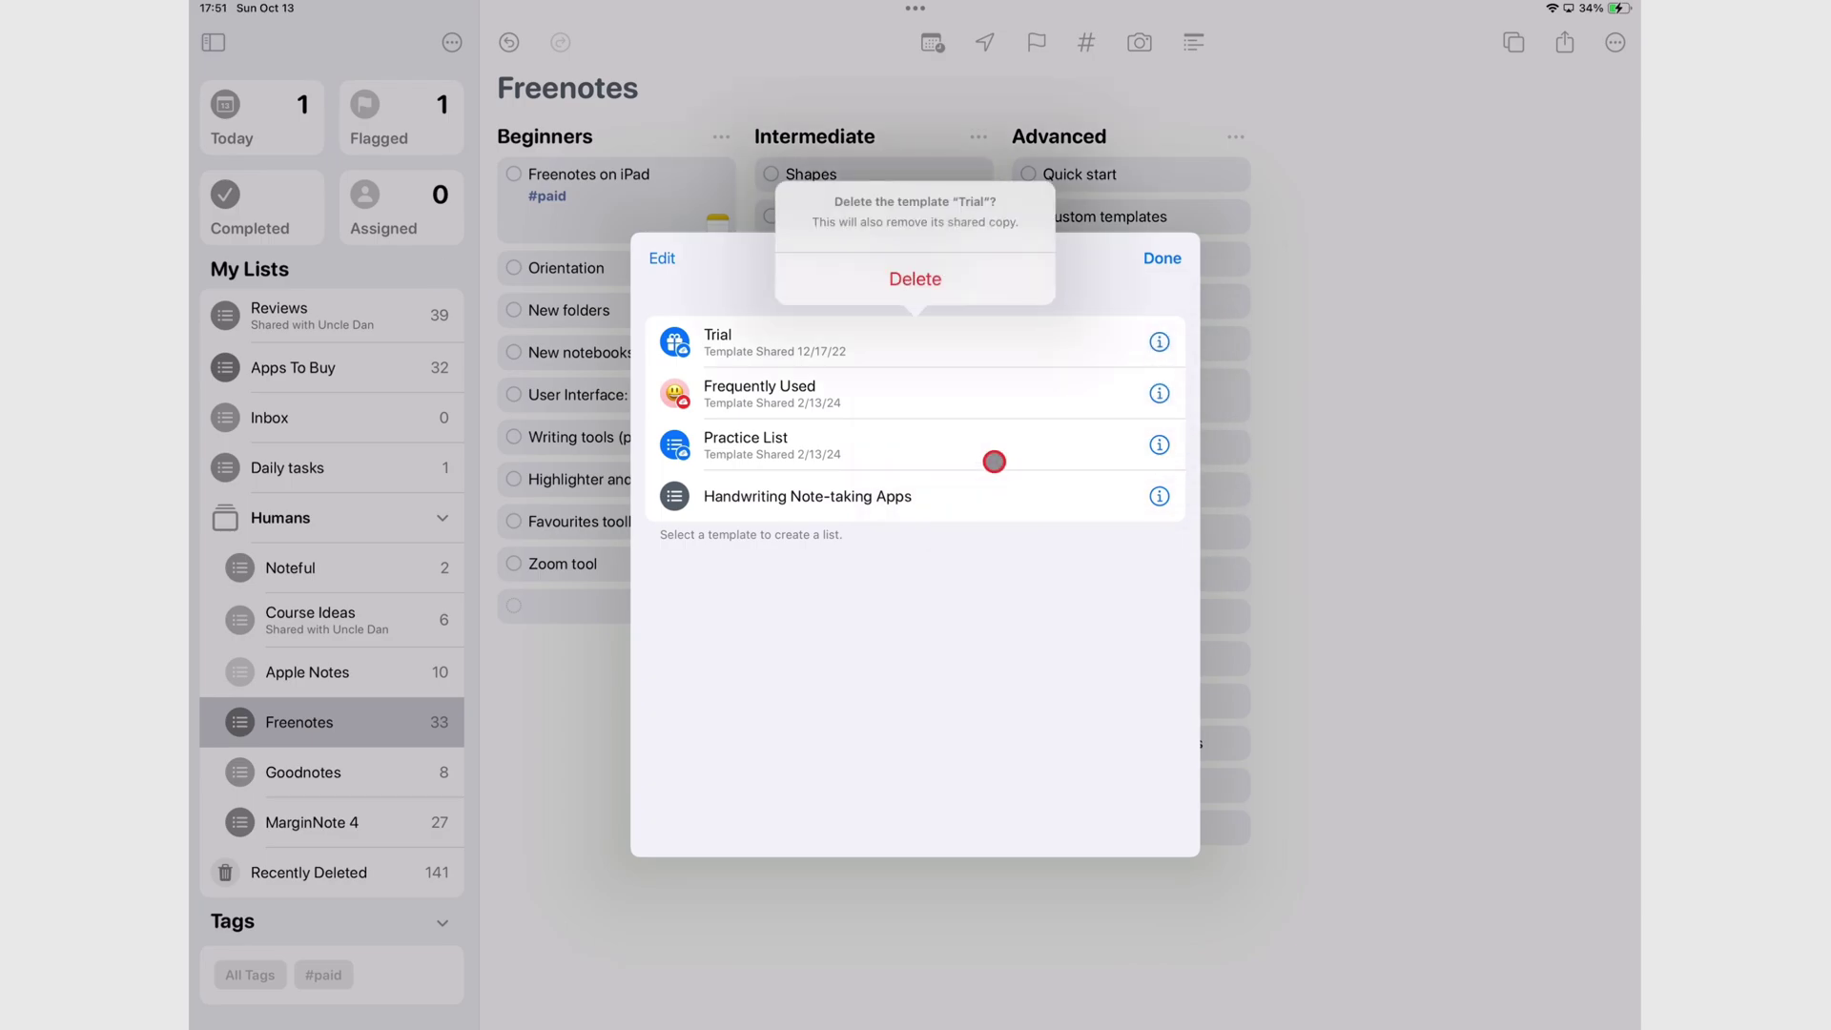
click(952, 280)
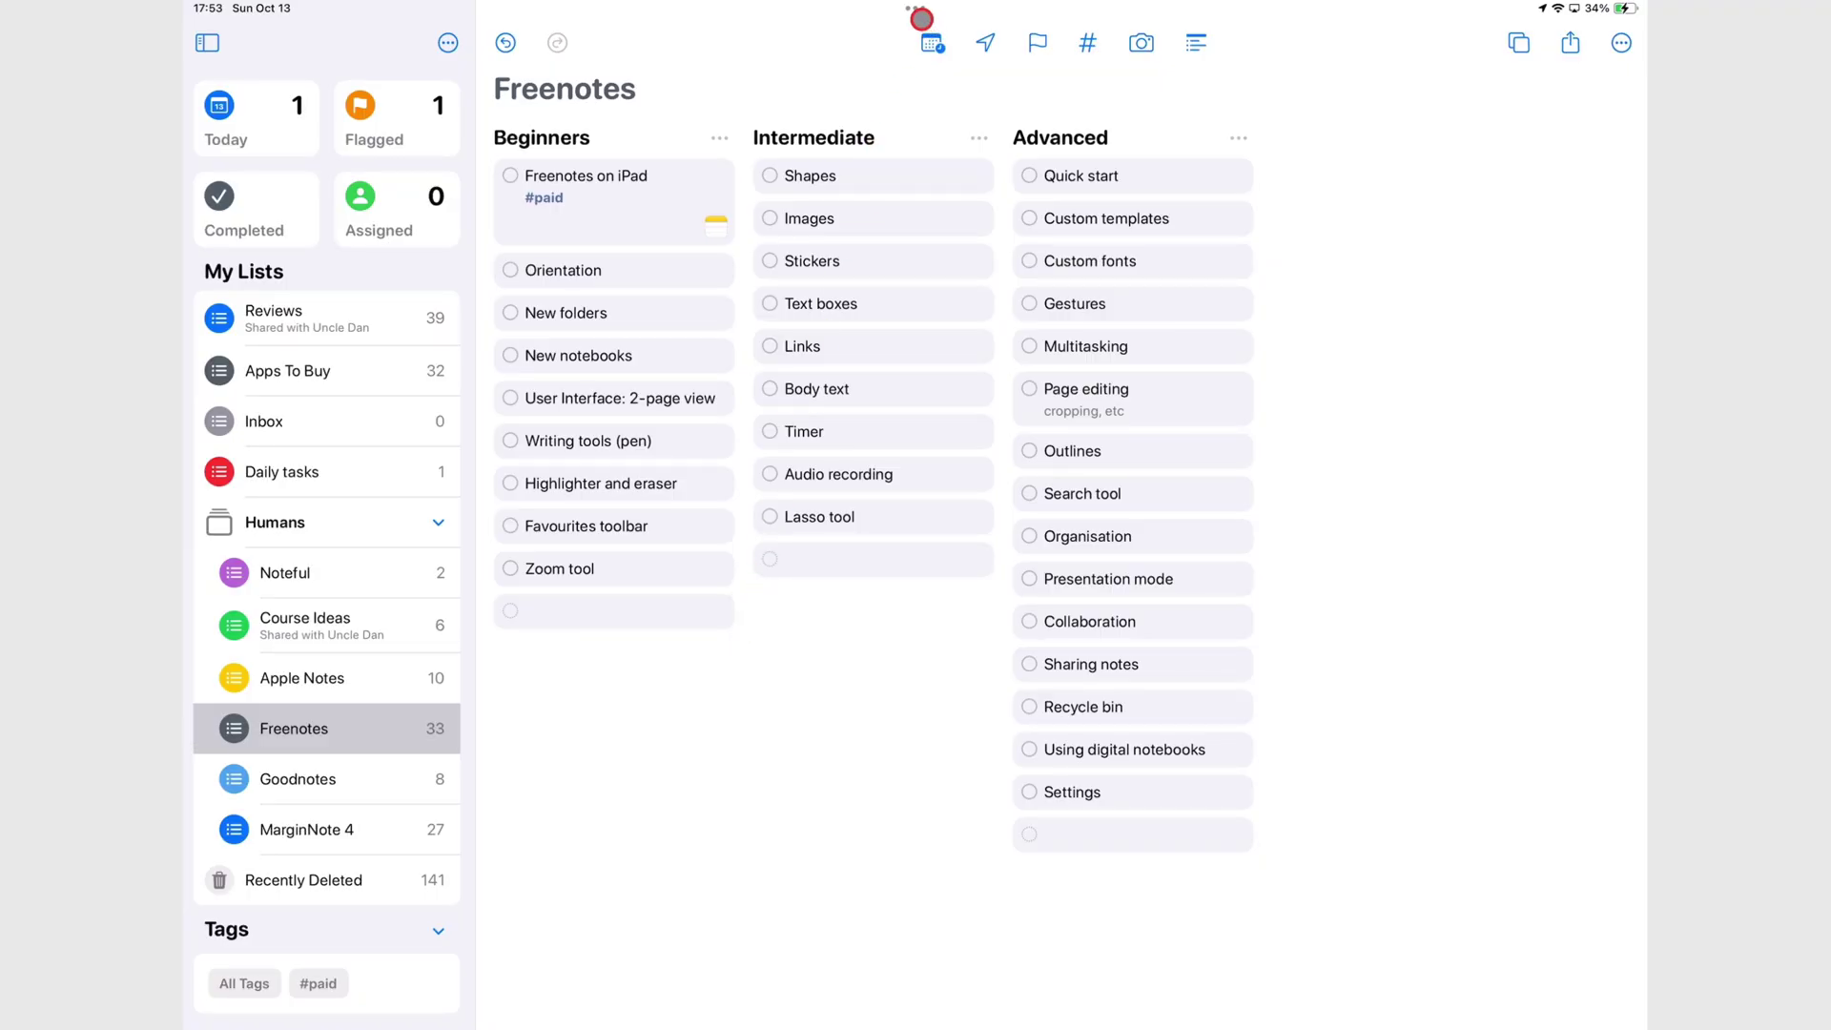
Open Notes in Split View beside the Freenotes list.
click(914, 10)
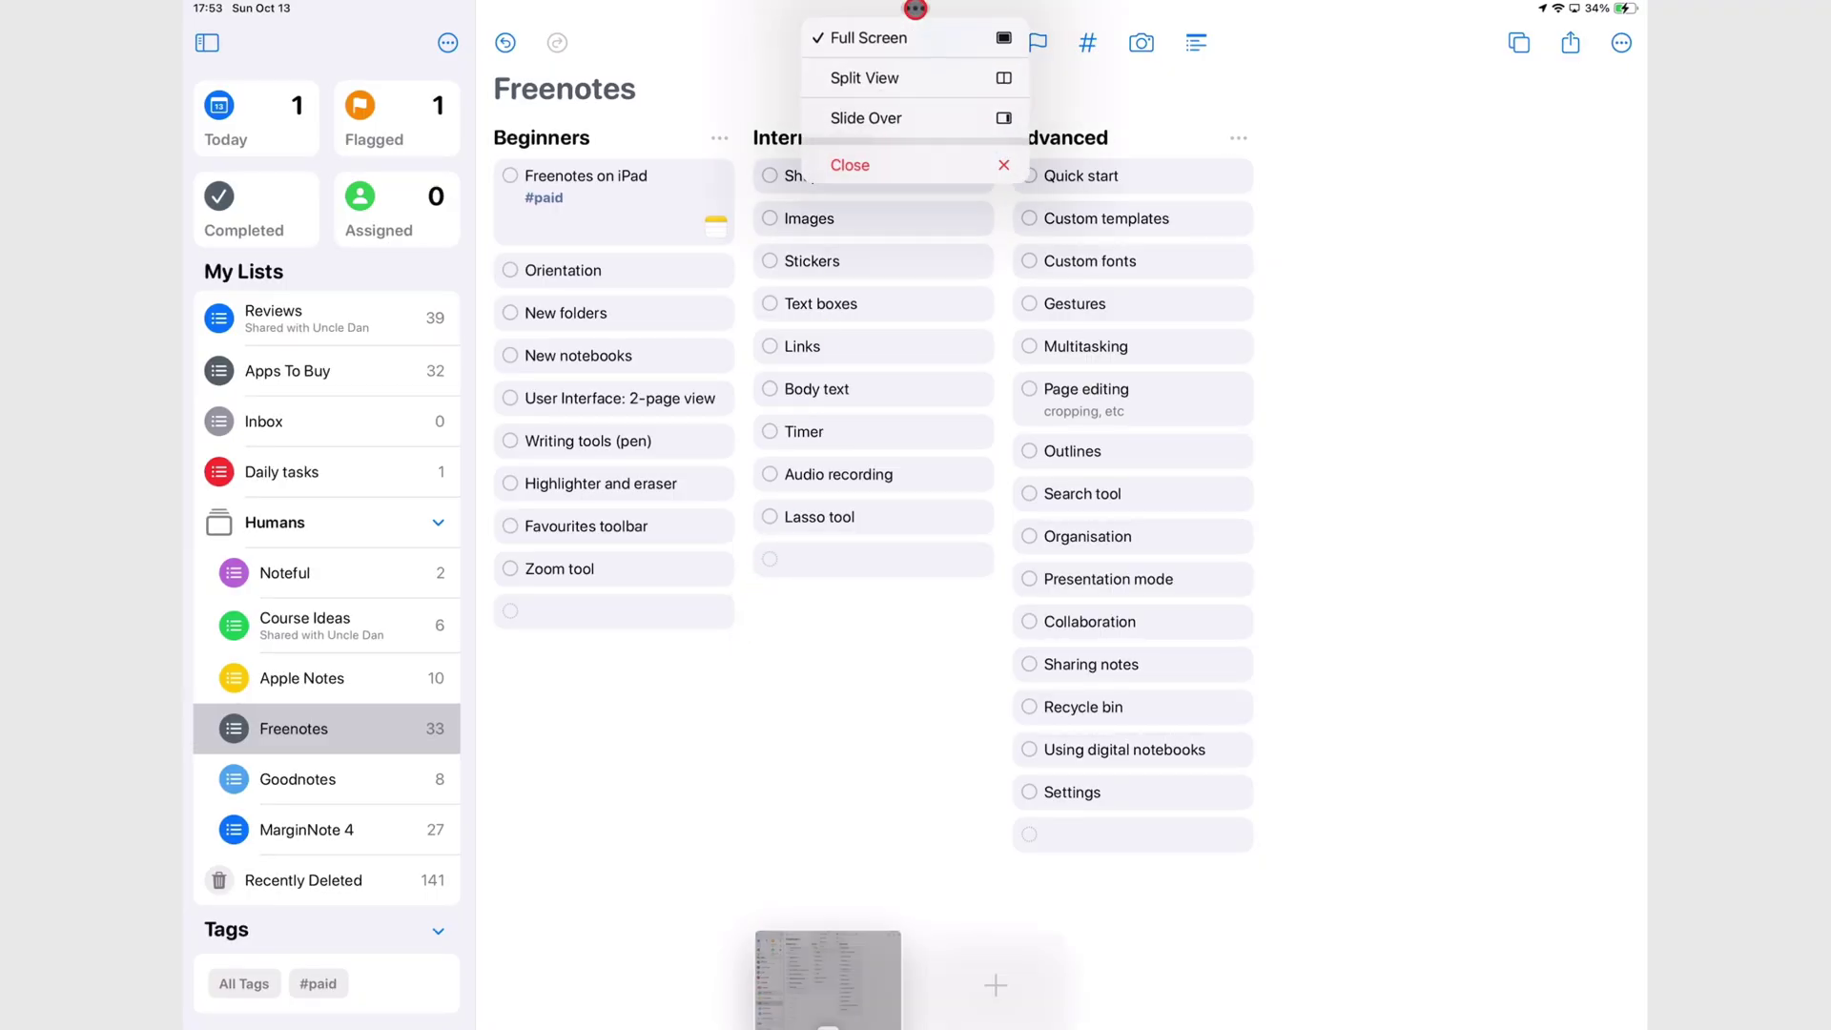
click(919, 83)
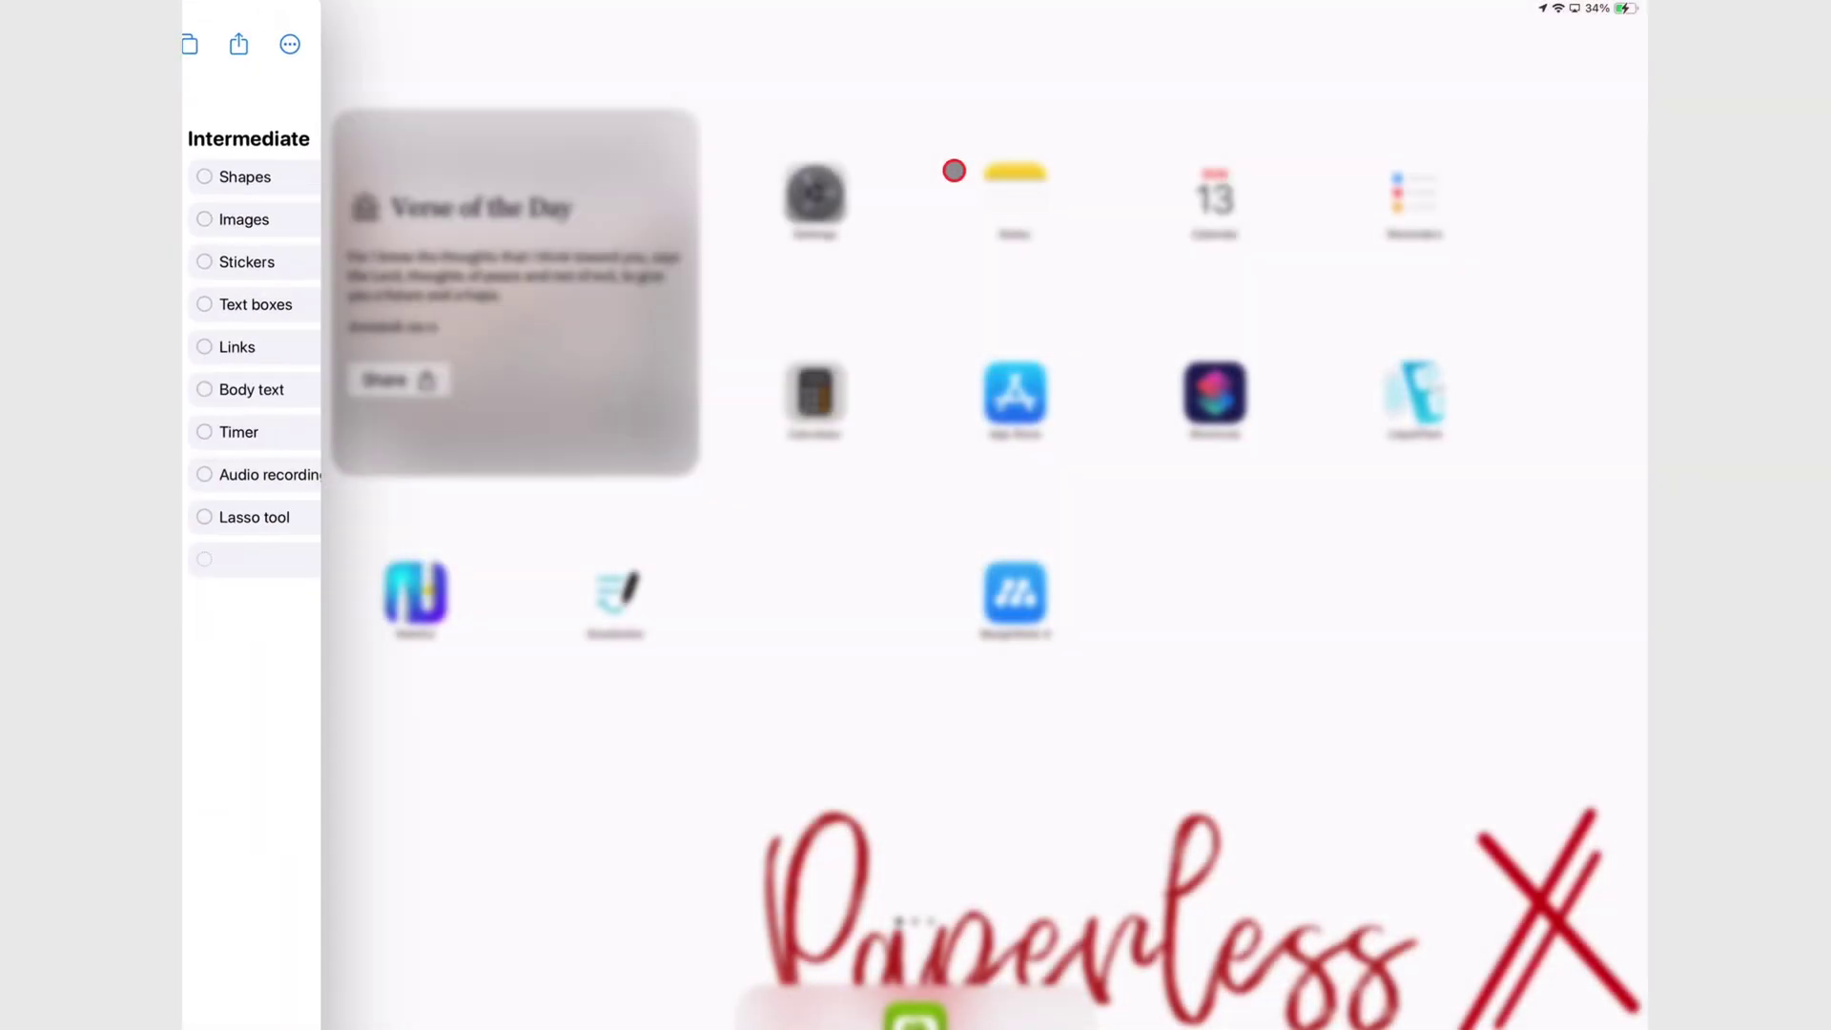
click(1035, 167)
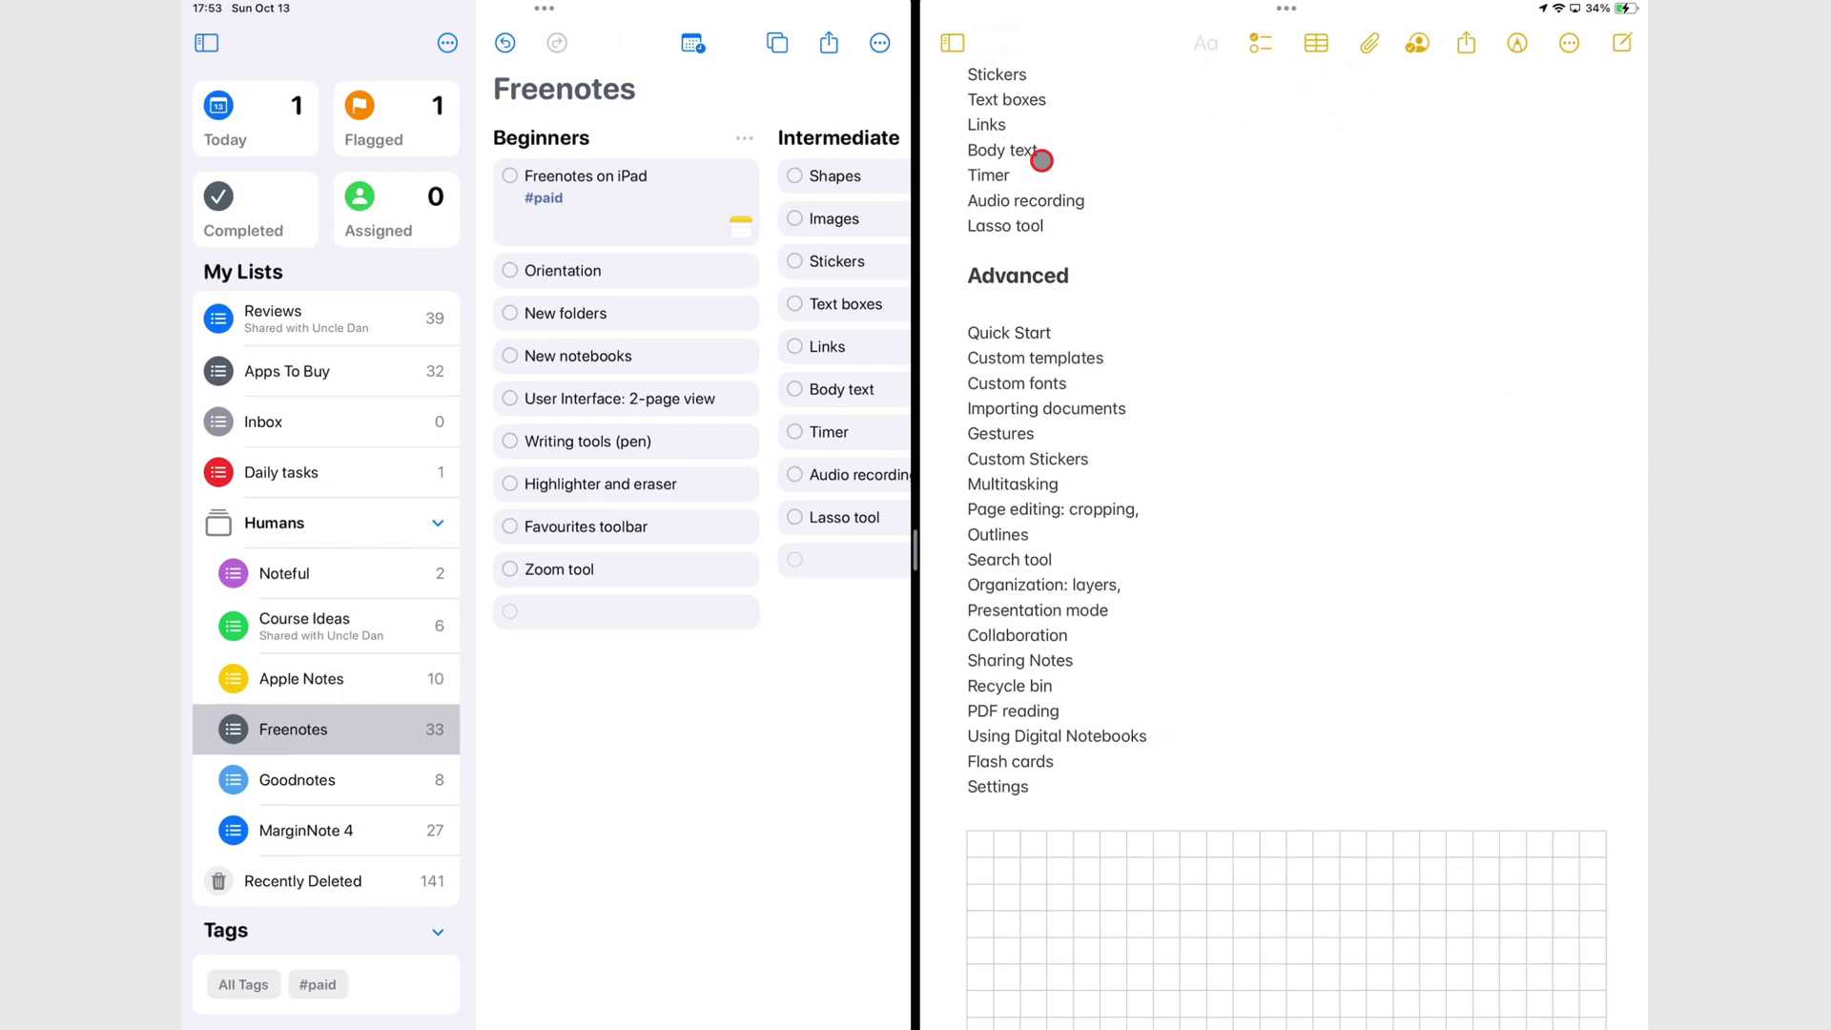
Drag Quick Start and a block of Advanced topics from the note into Beginners.
drag(1029, 333, 604, 608)
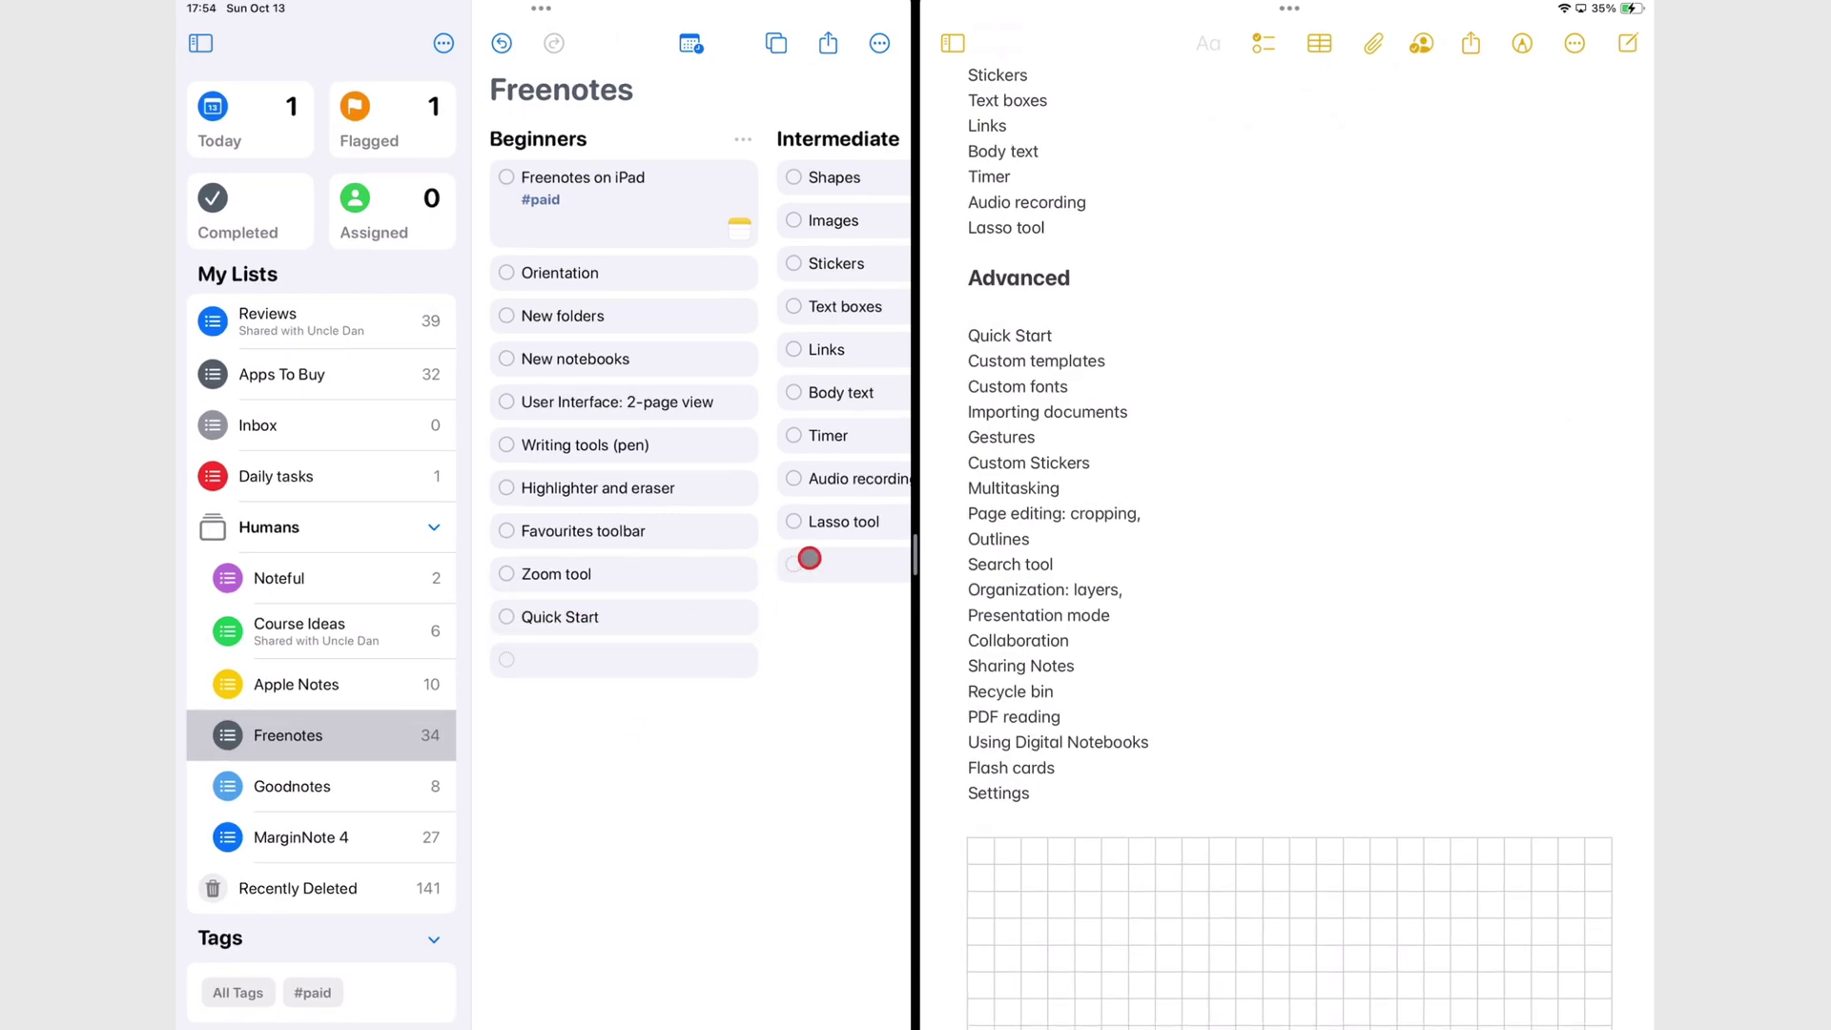
double_click(987, 332)
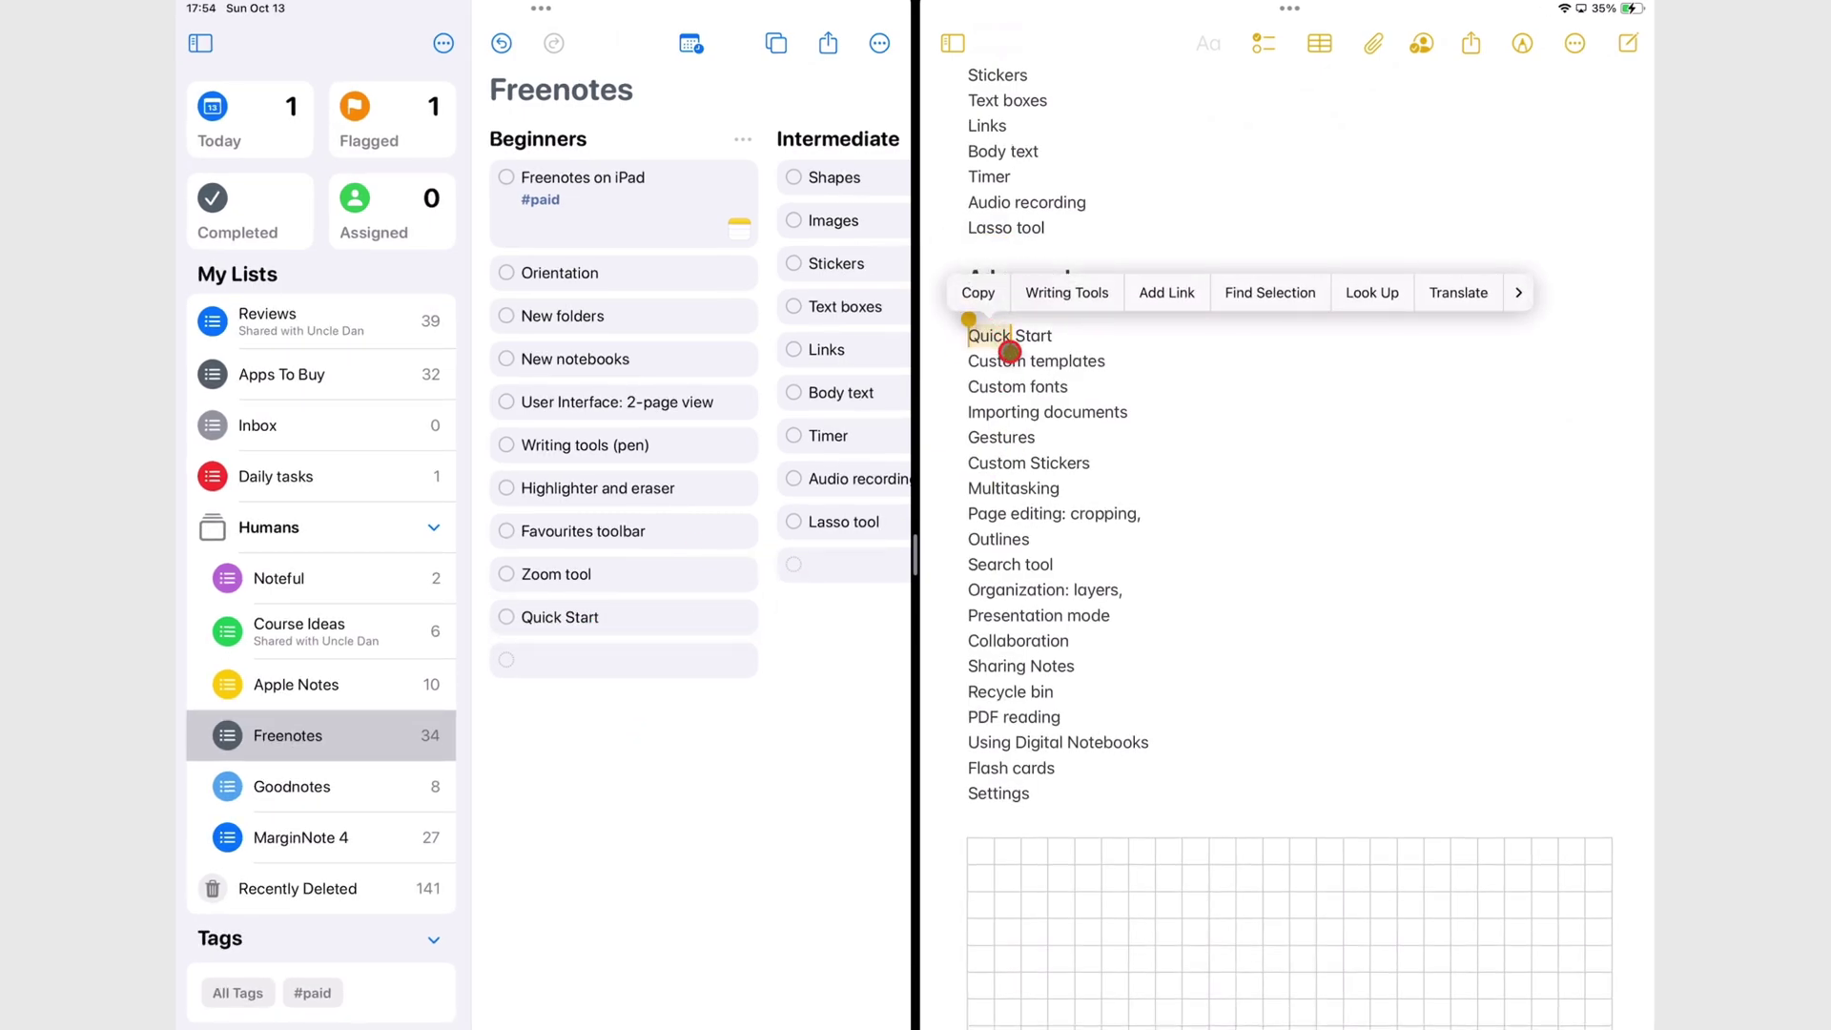
drag(987, 332, 625, 656)
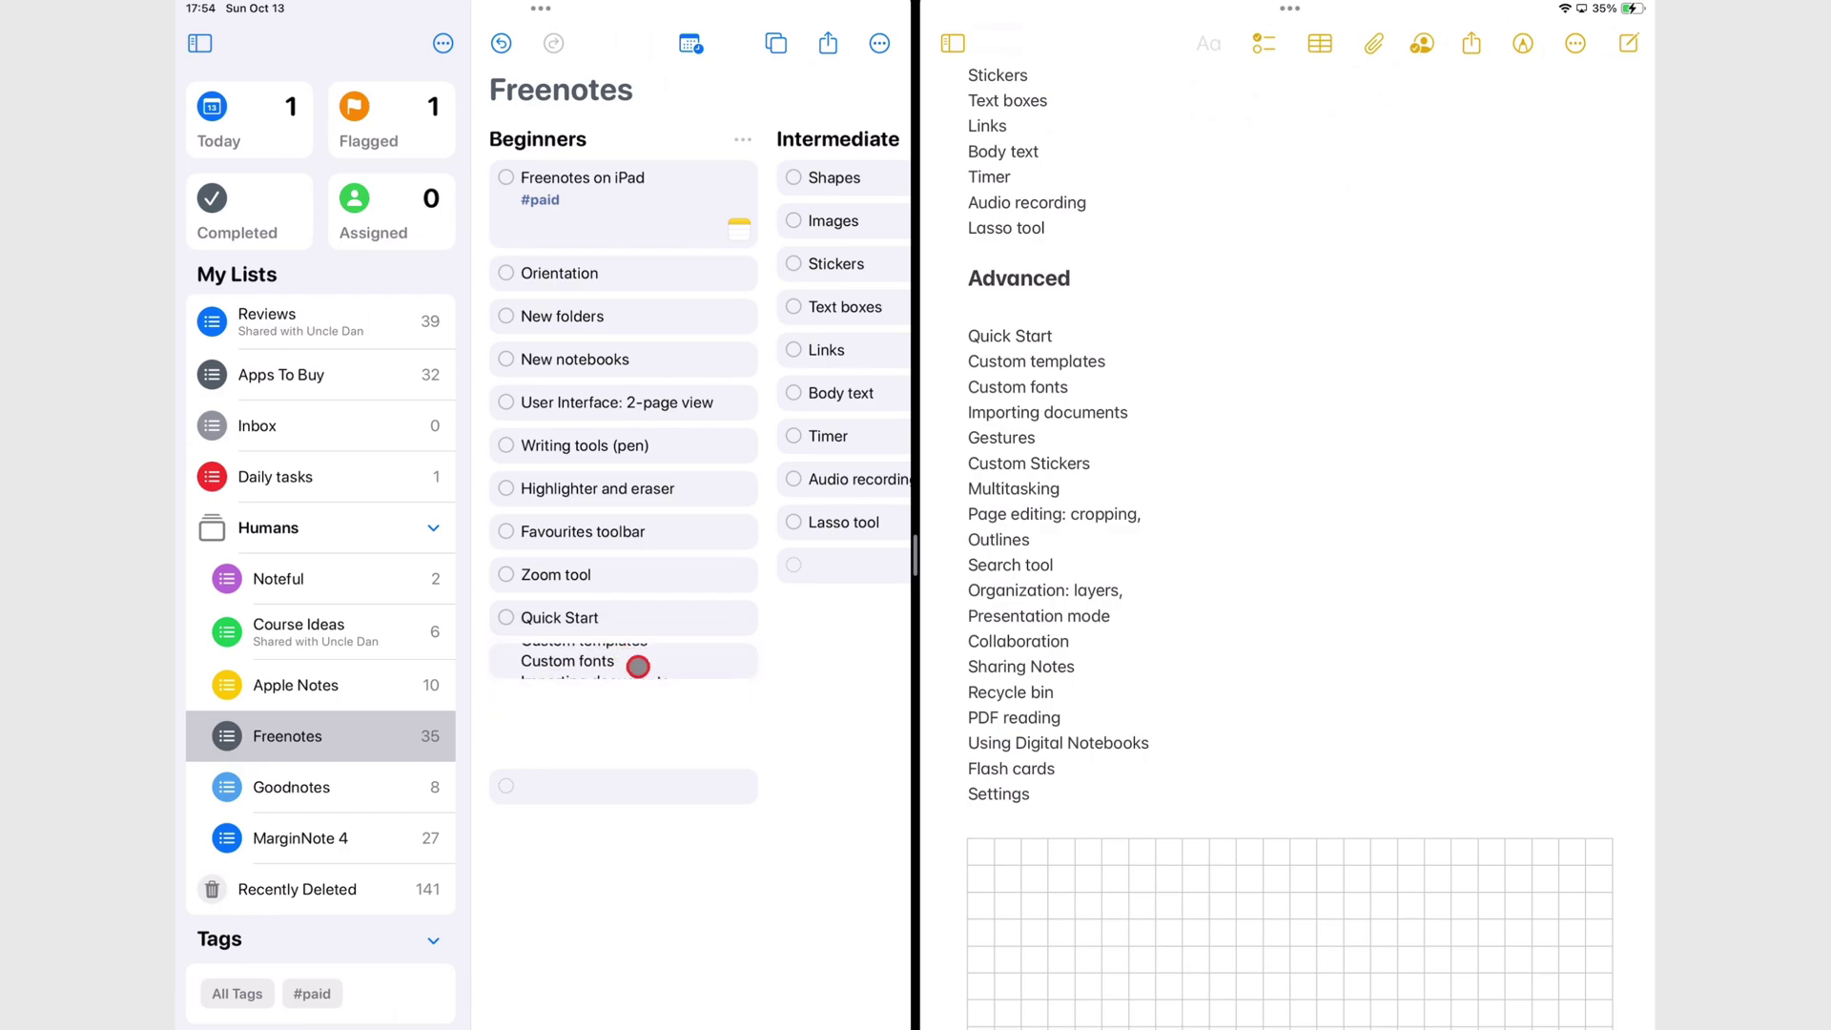
Delete the dropped multi-line reminder and drag the divider to close the Notes pane.
right_click(717, 700)
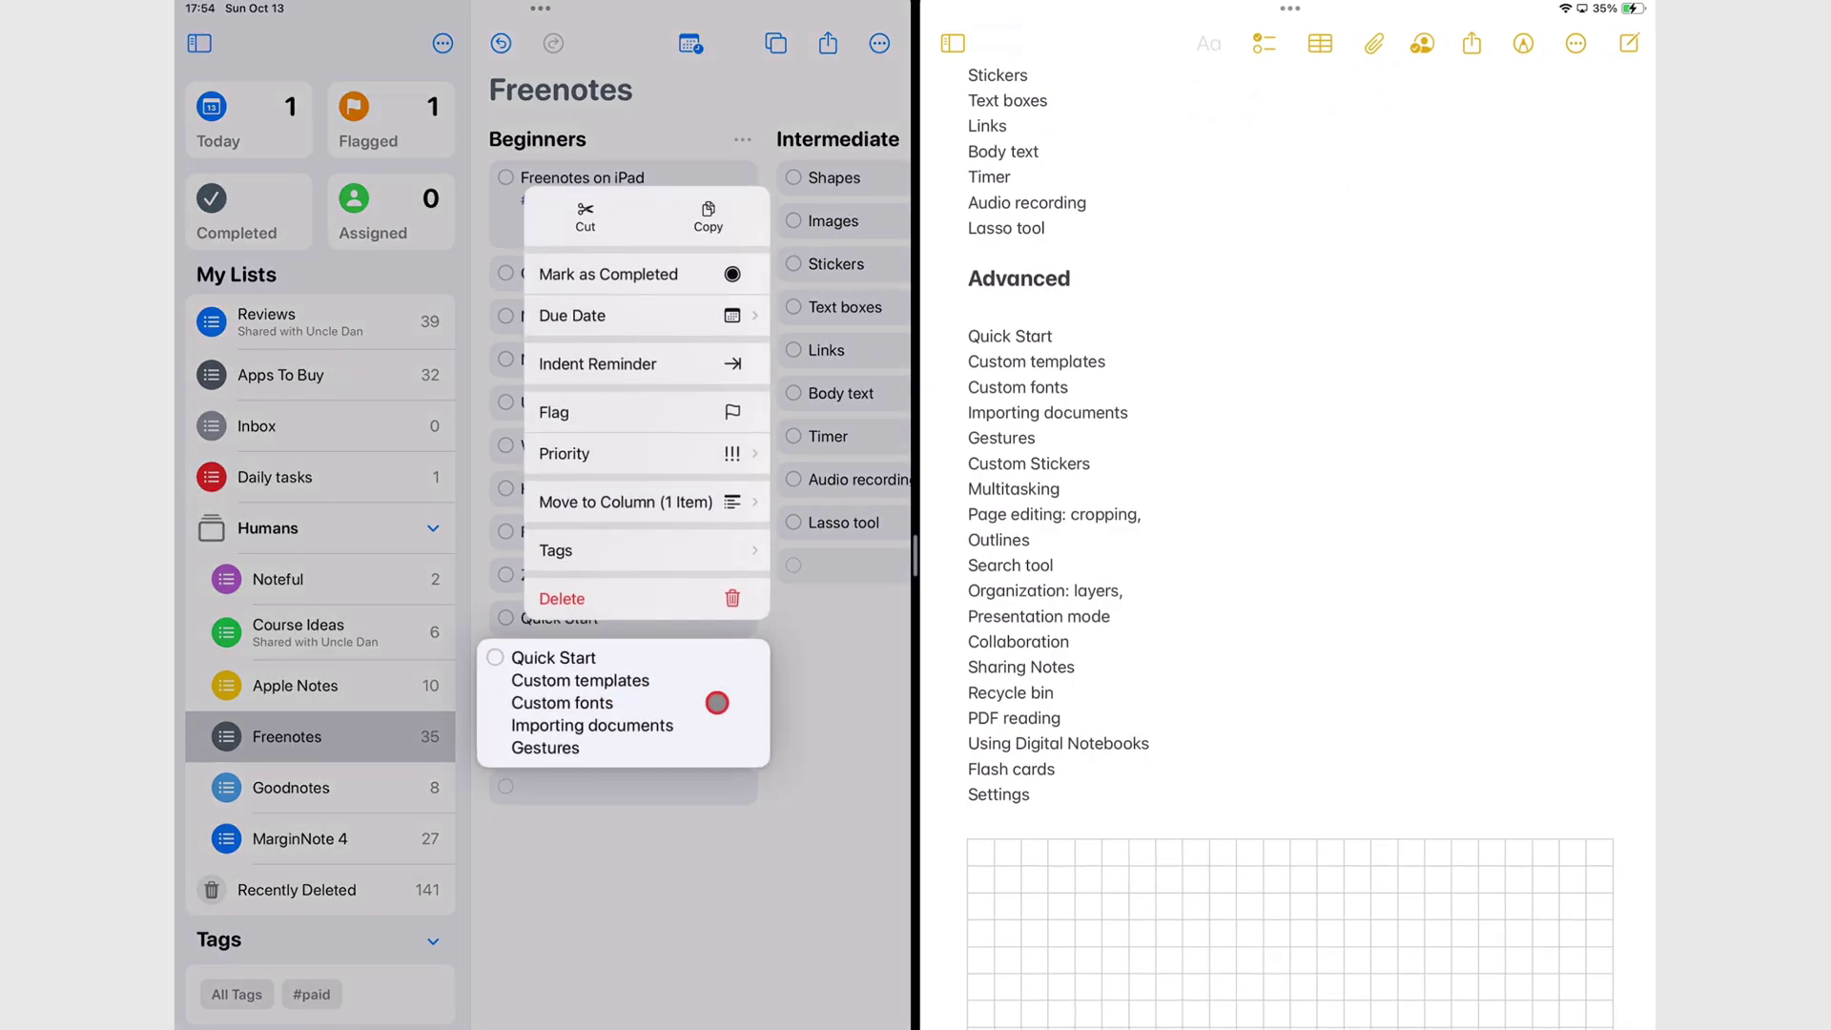
key(BackSpace)
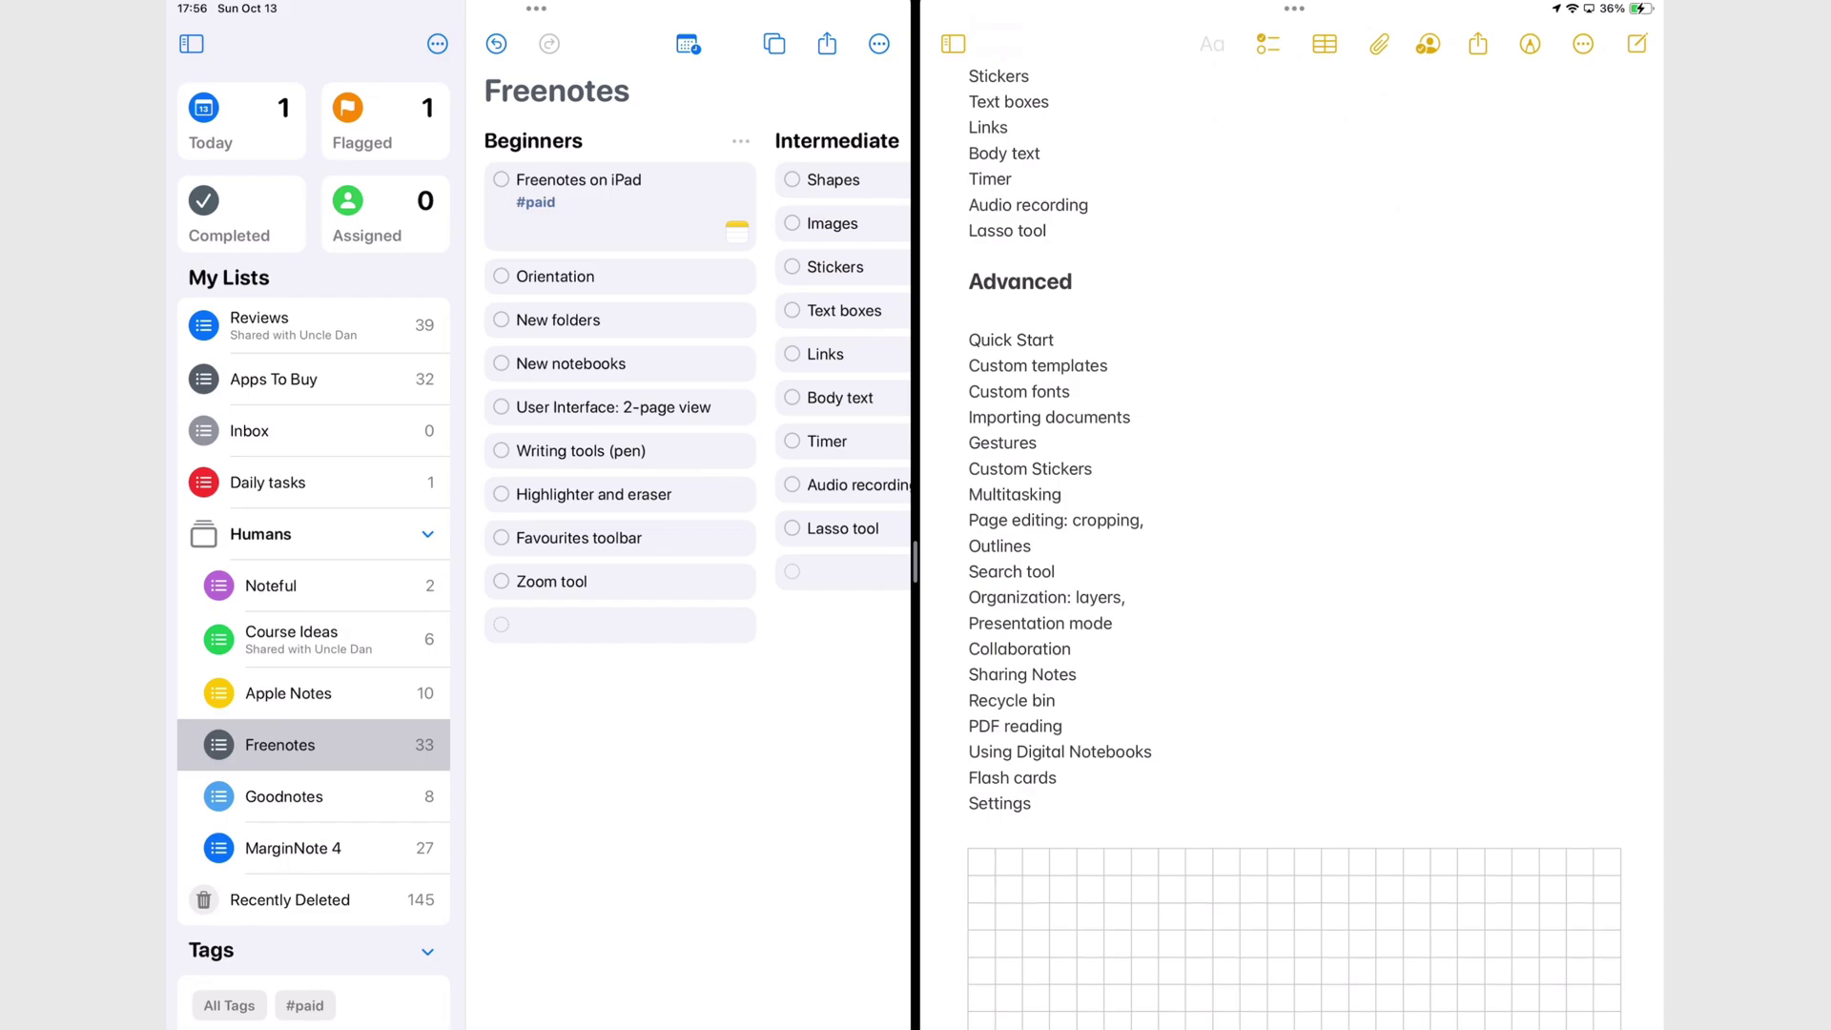
drag(916, 572, 1659, 572)
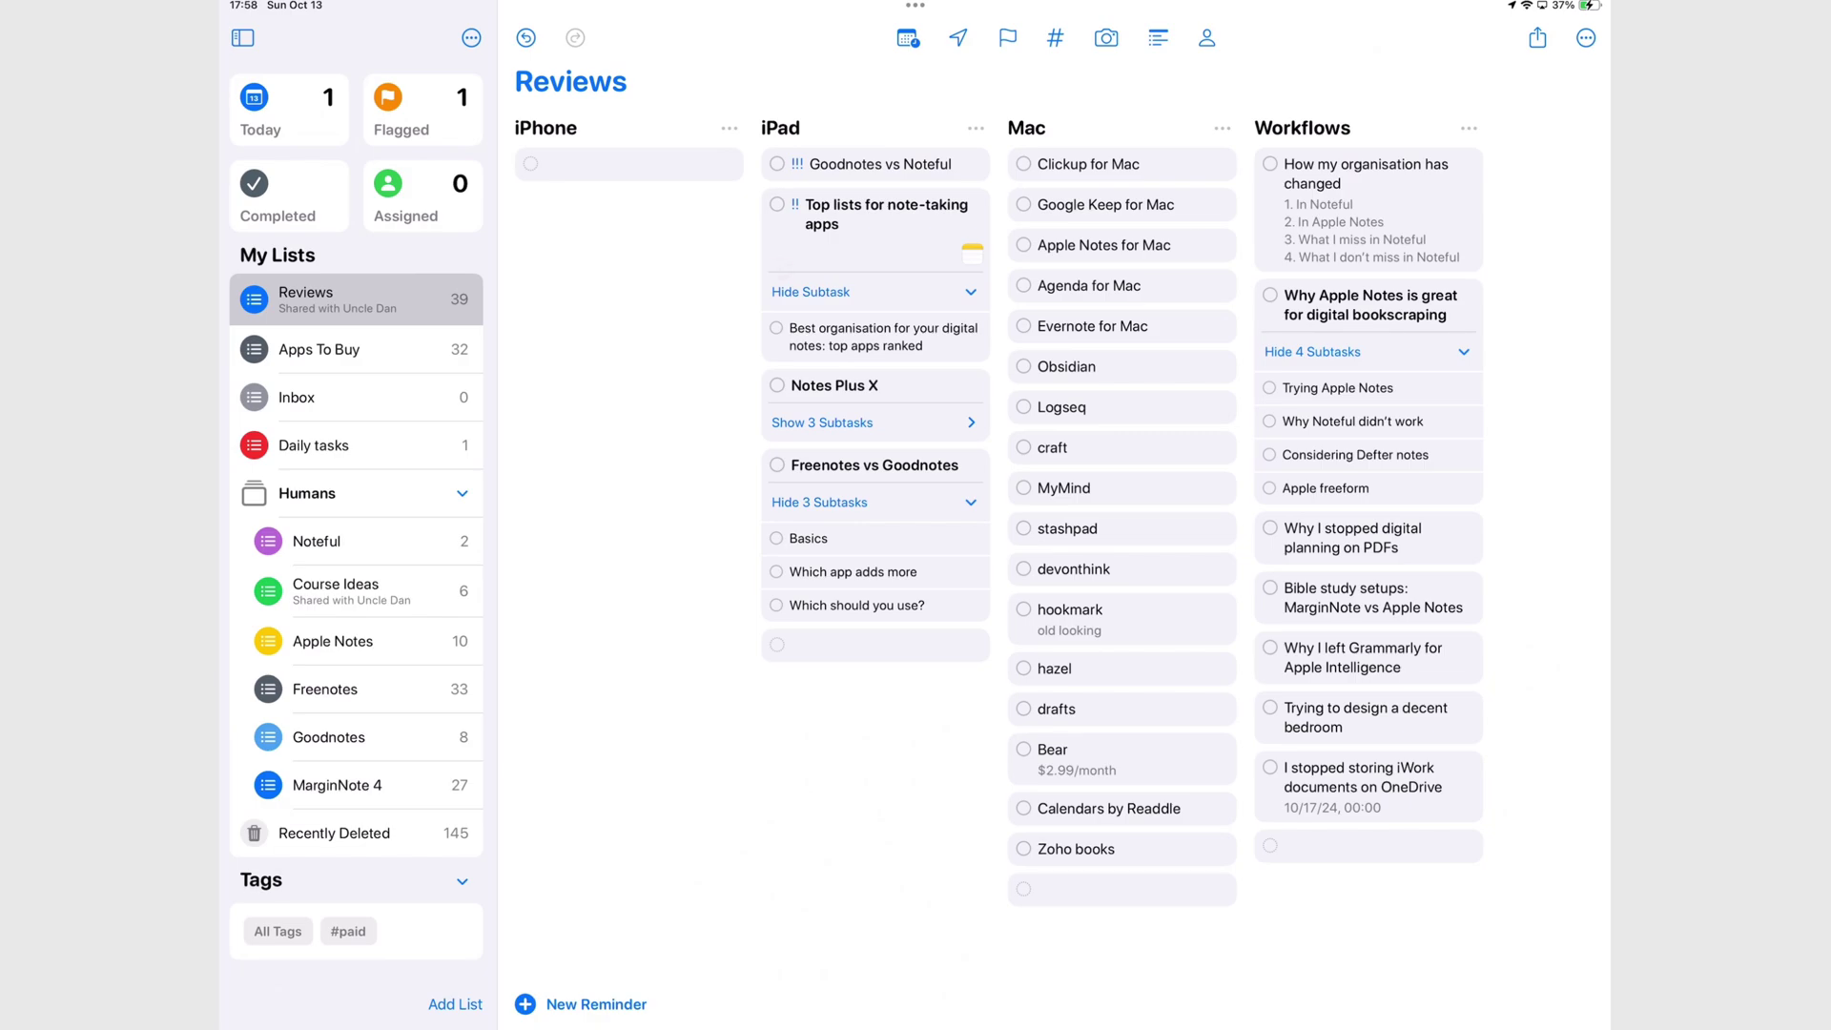
Through Edit Lists, create a new list group named PX in the sidebar.
click(470, 42)
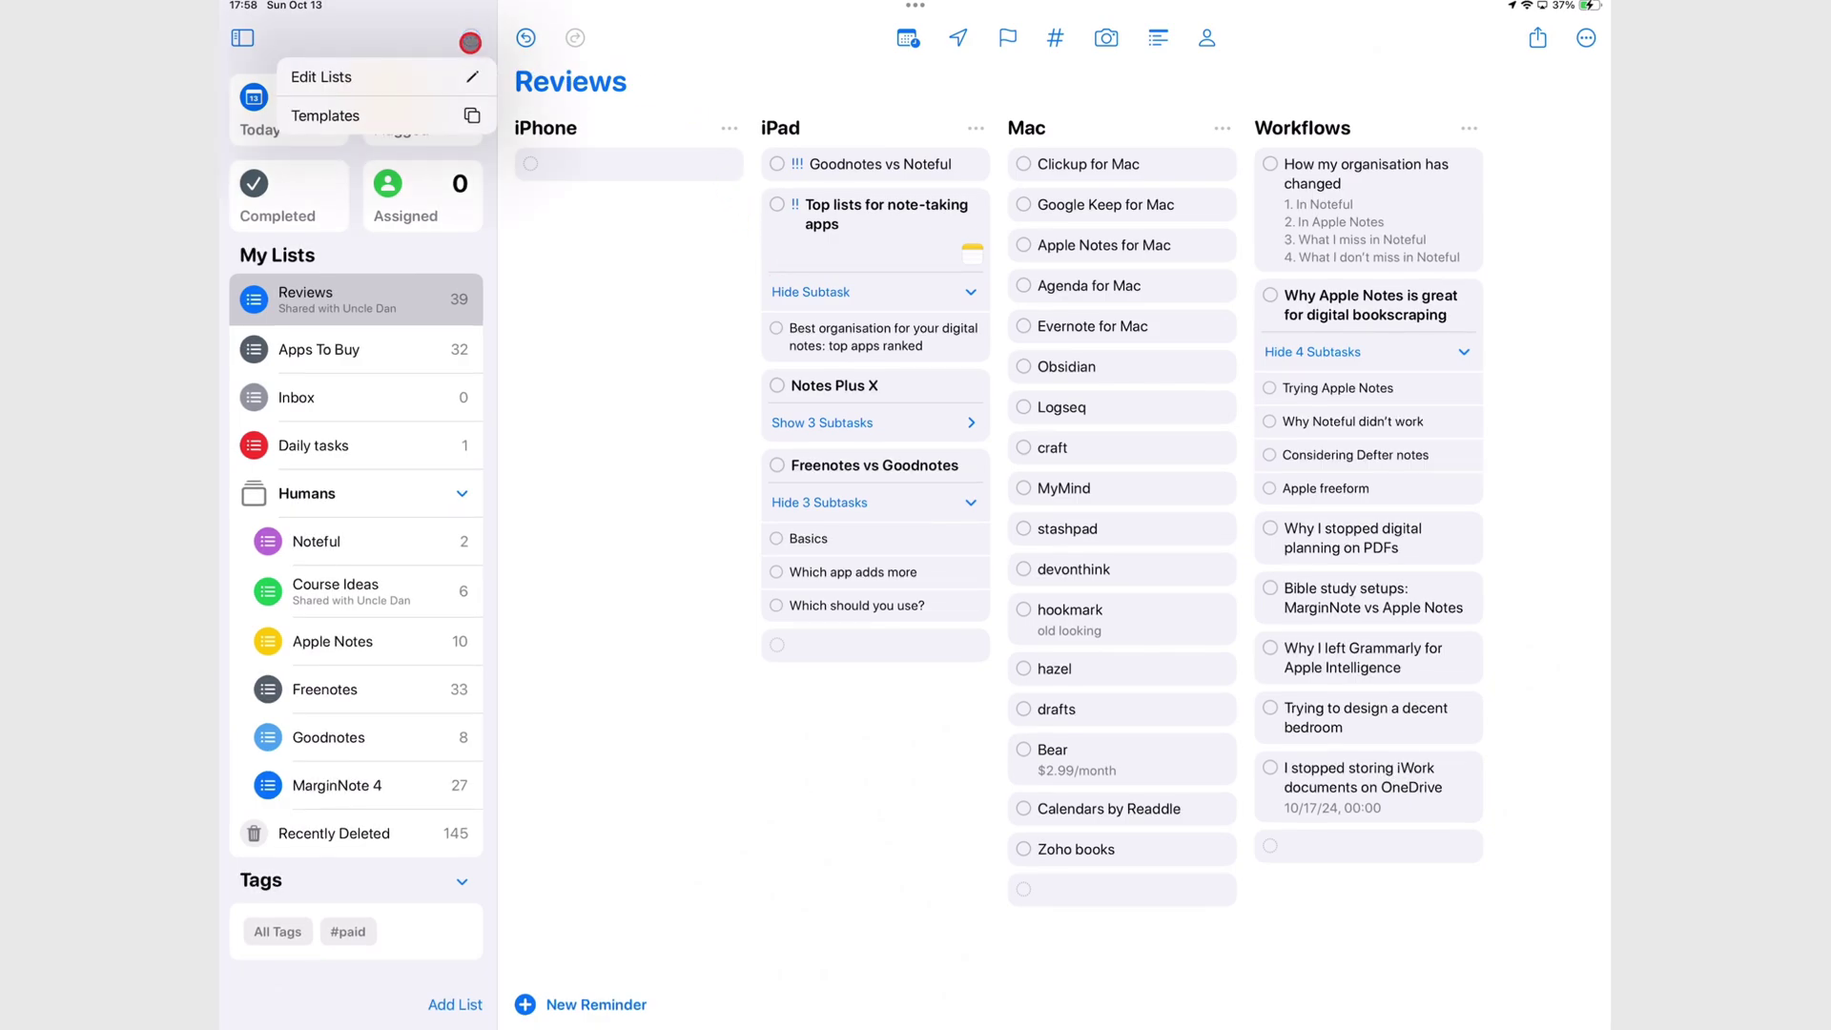
click(445, 74)
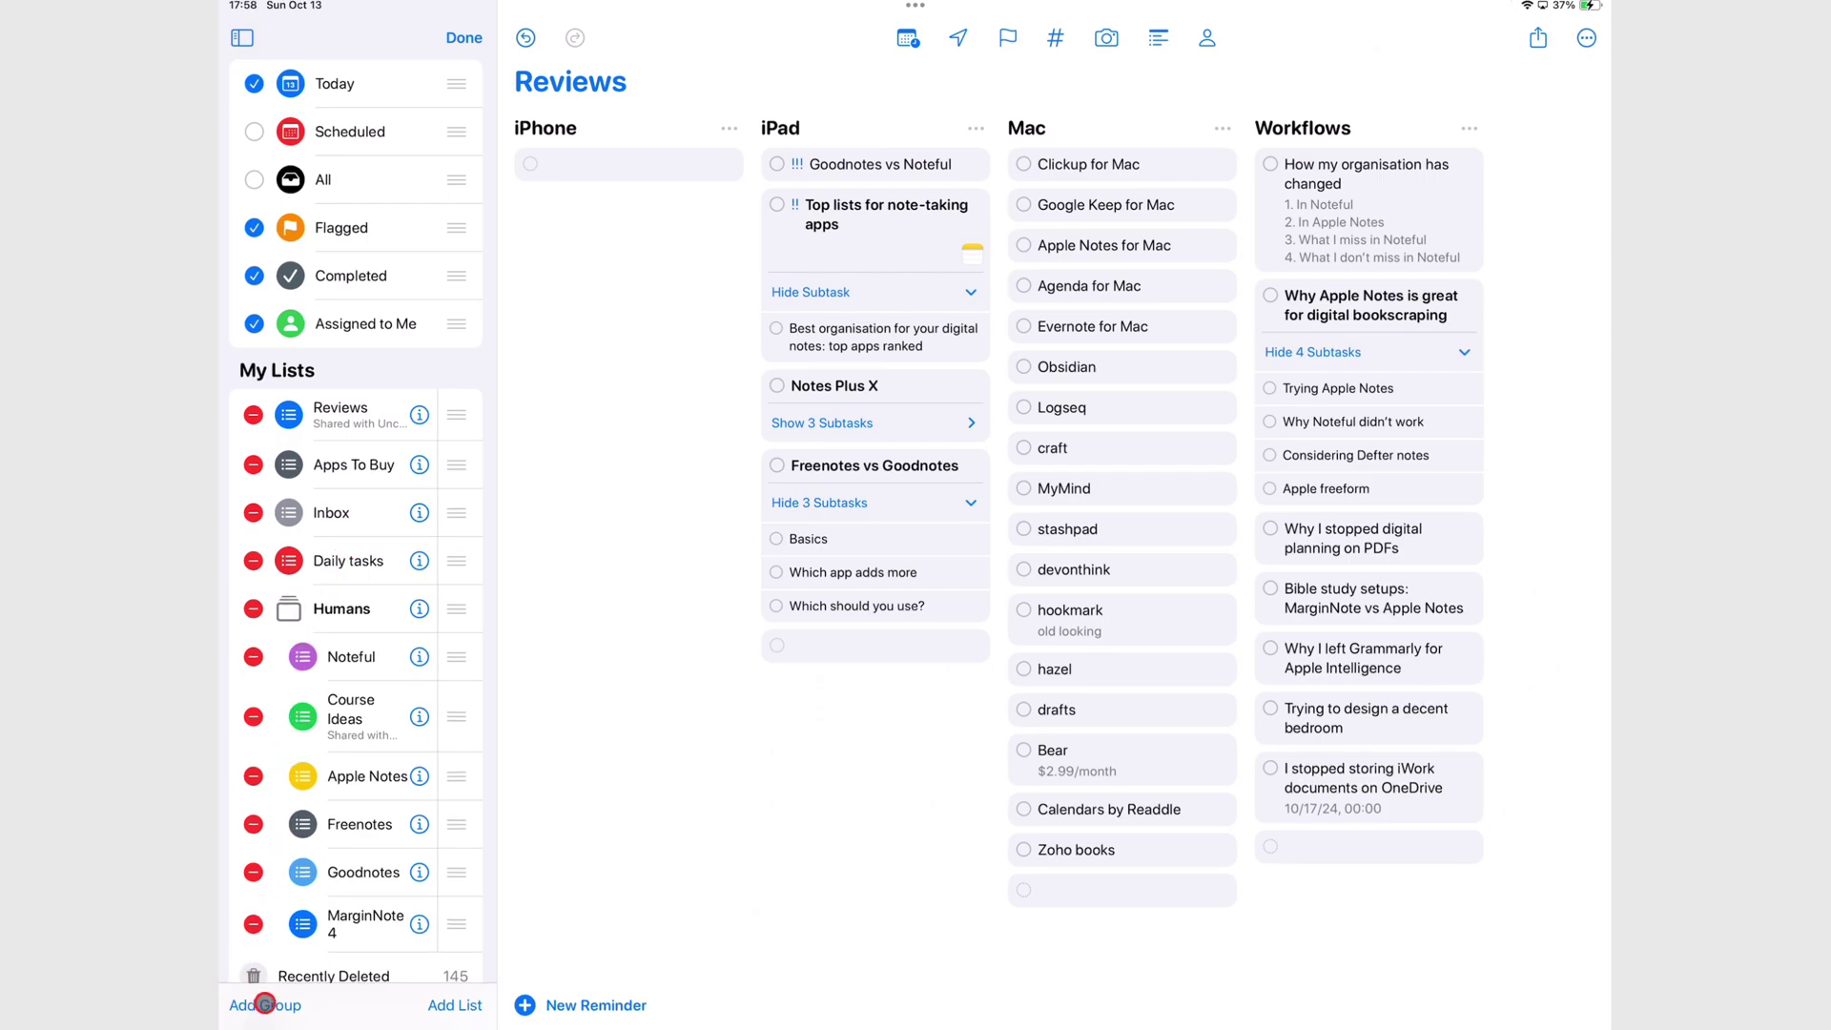
click(264, 1005)
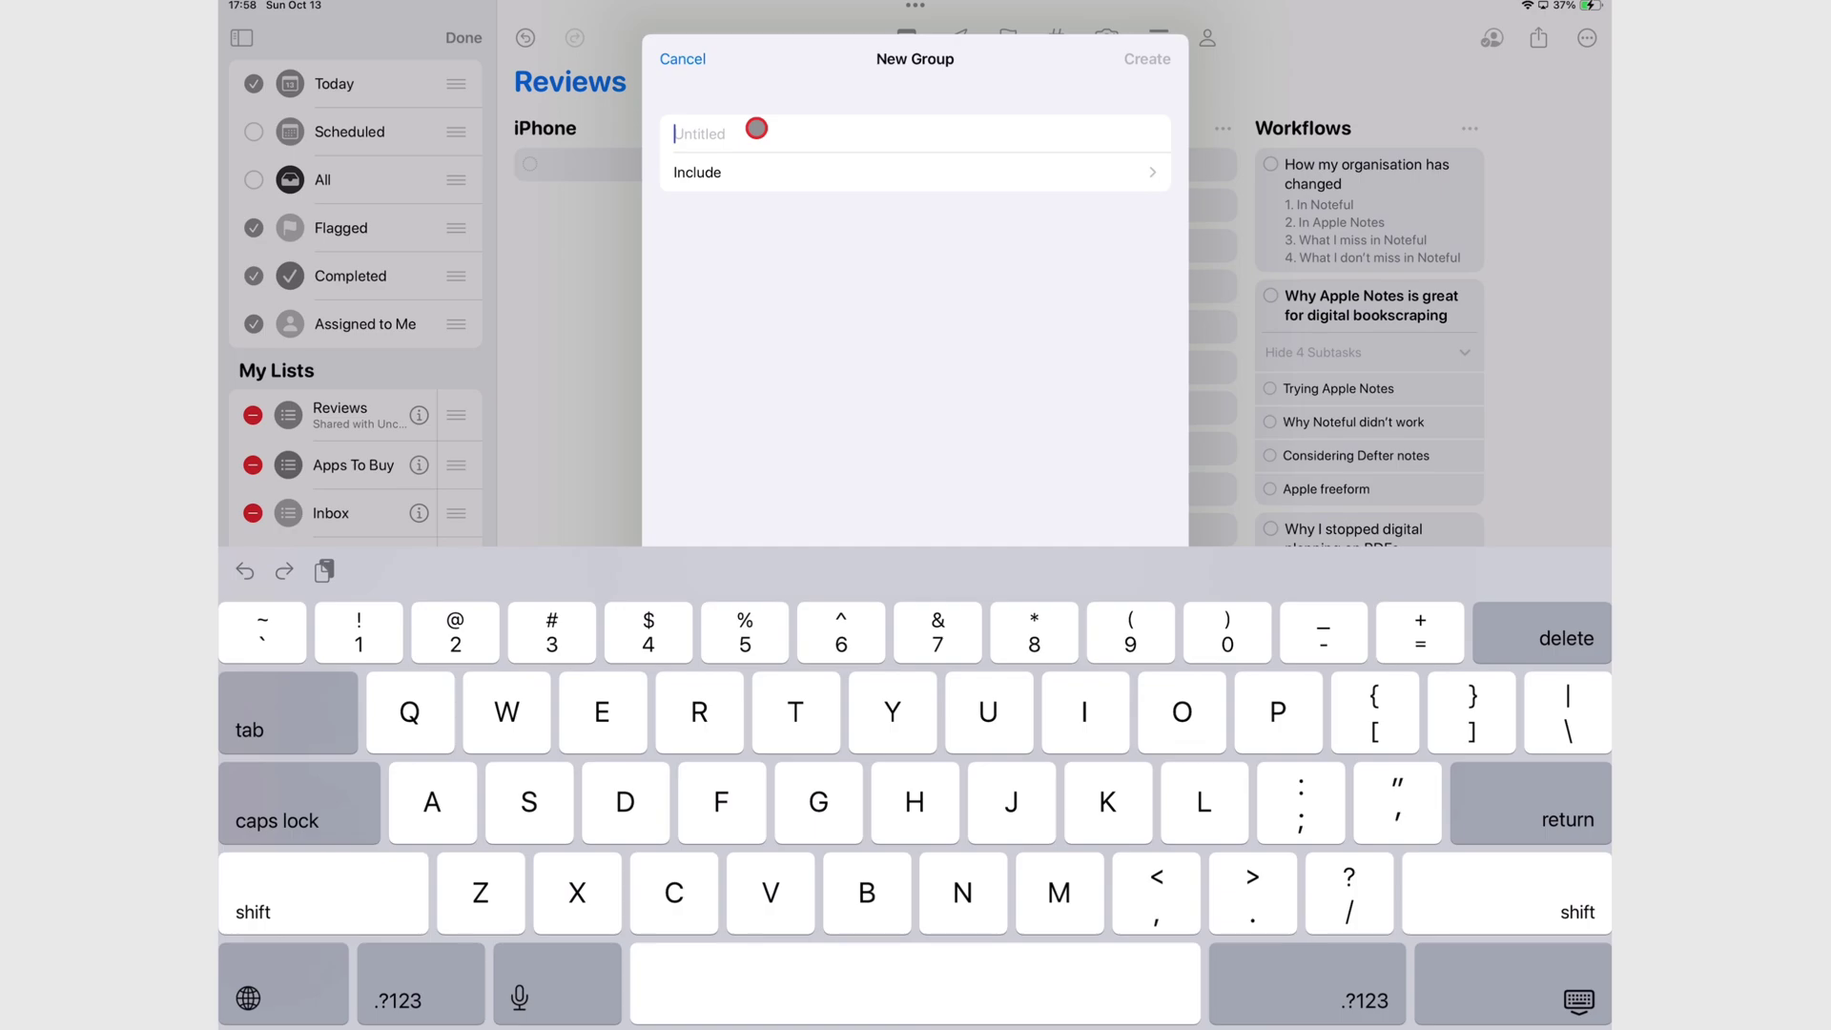
text(PX)
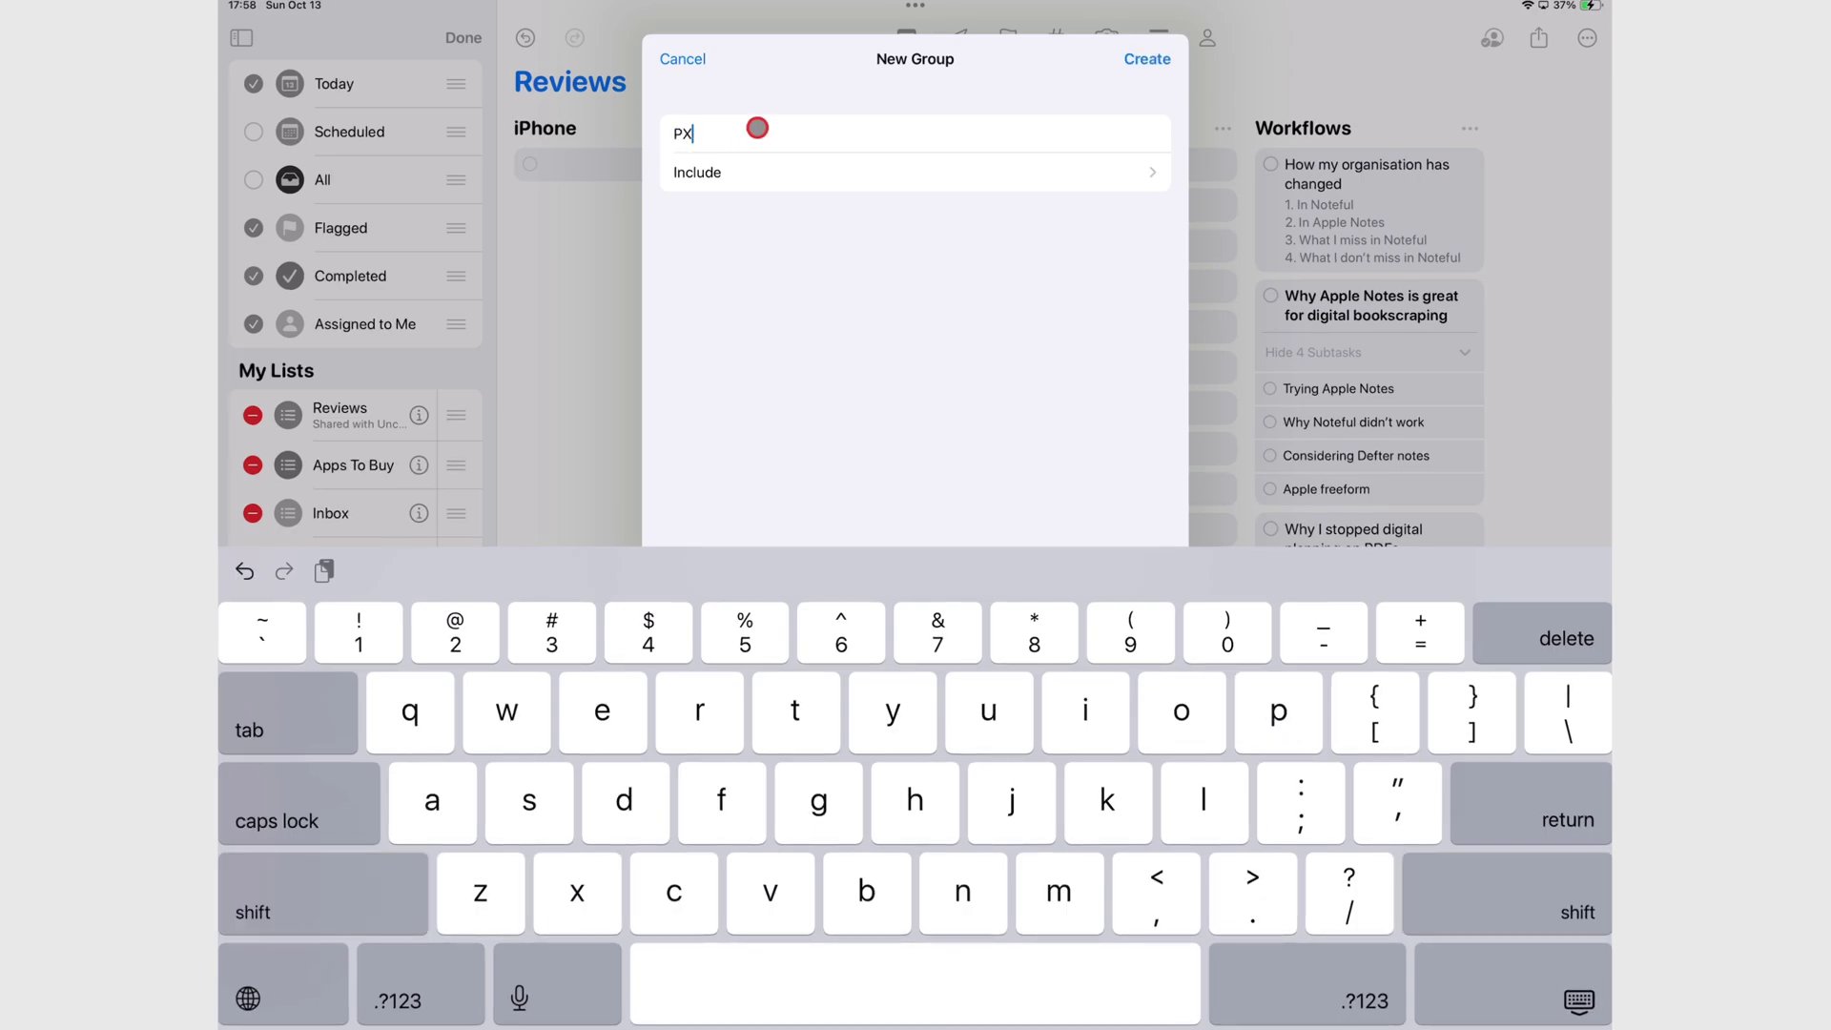
click(1145, 64)
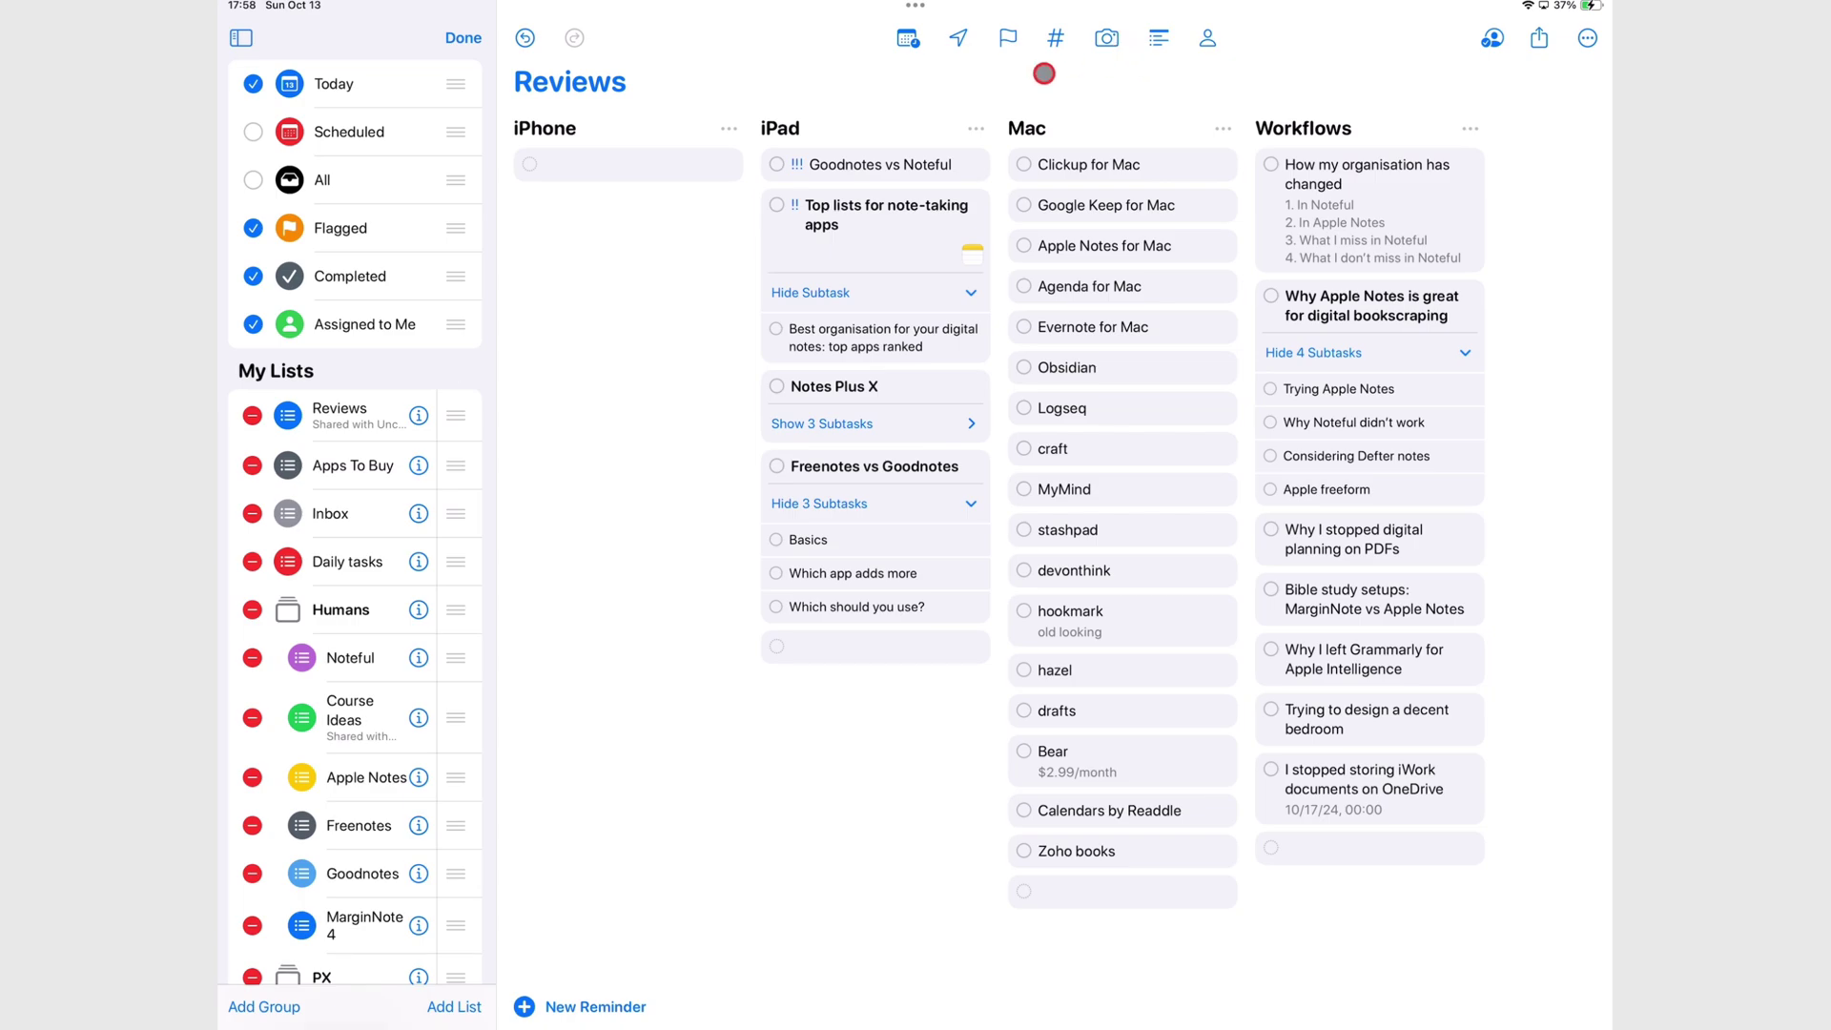
click(462, 35)
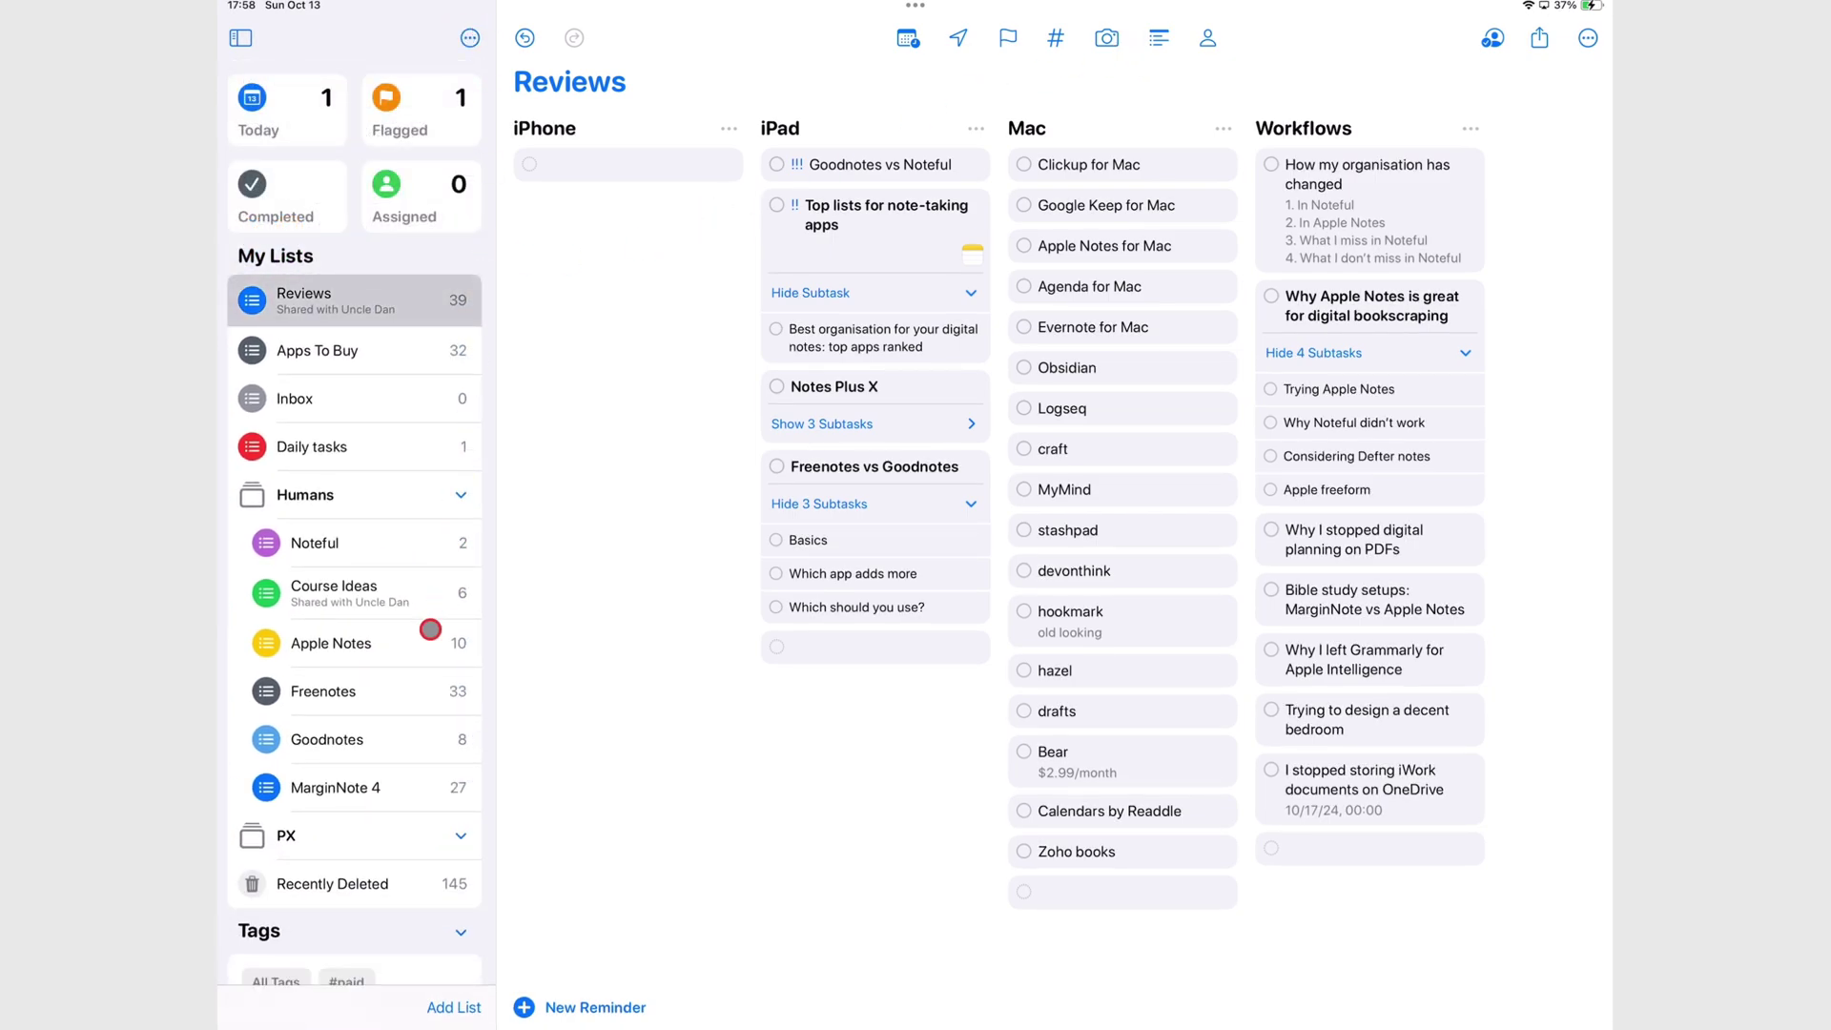
Drag the Reviews list into the PX group and open Reviews from there.
click(364, 827)
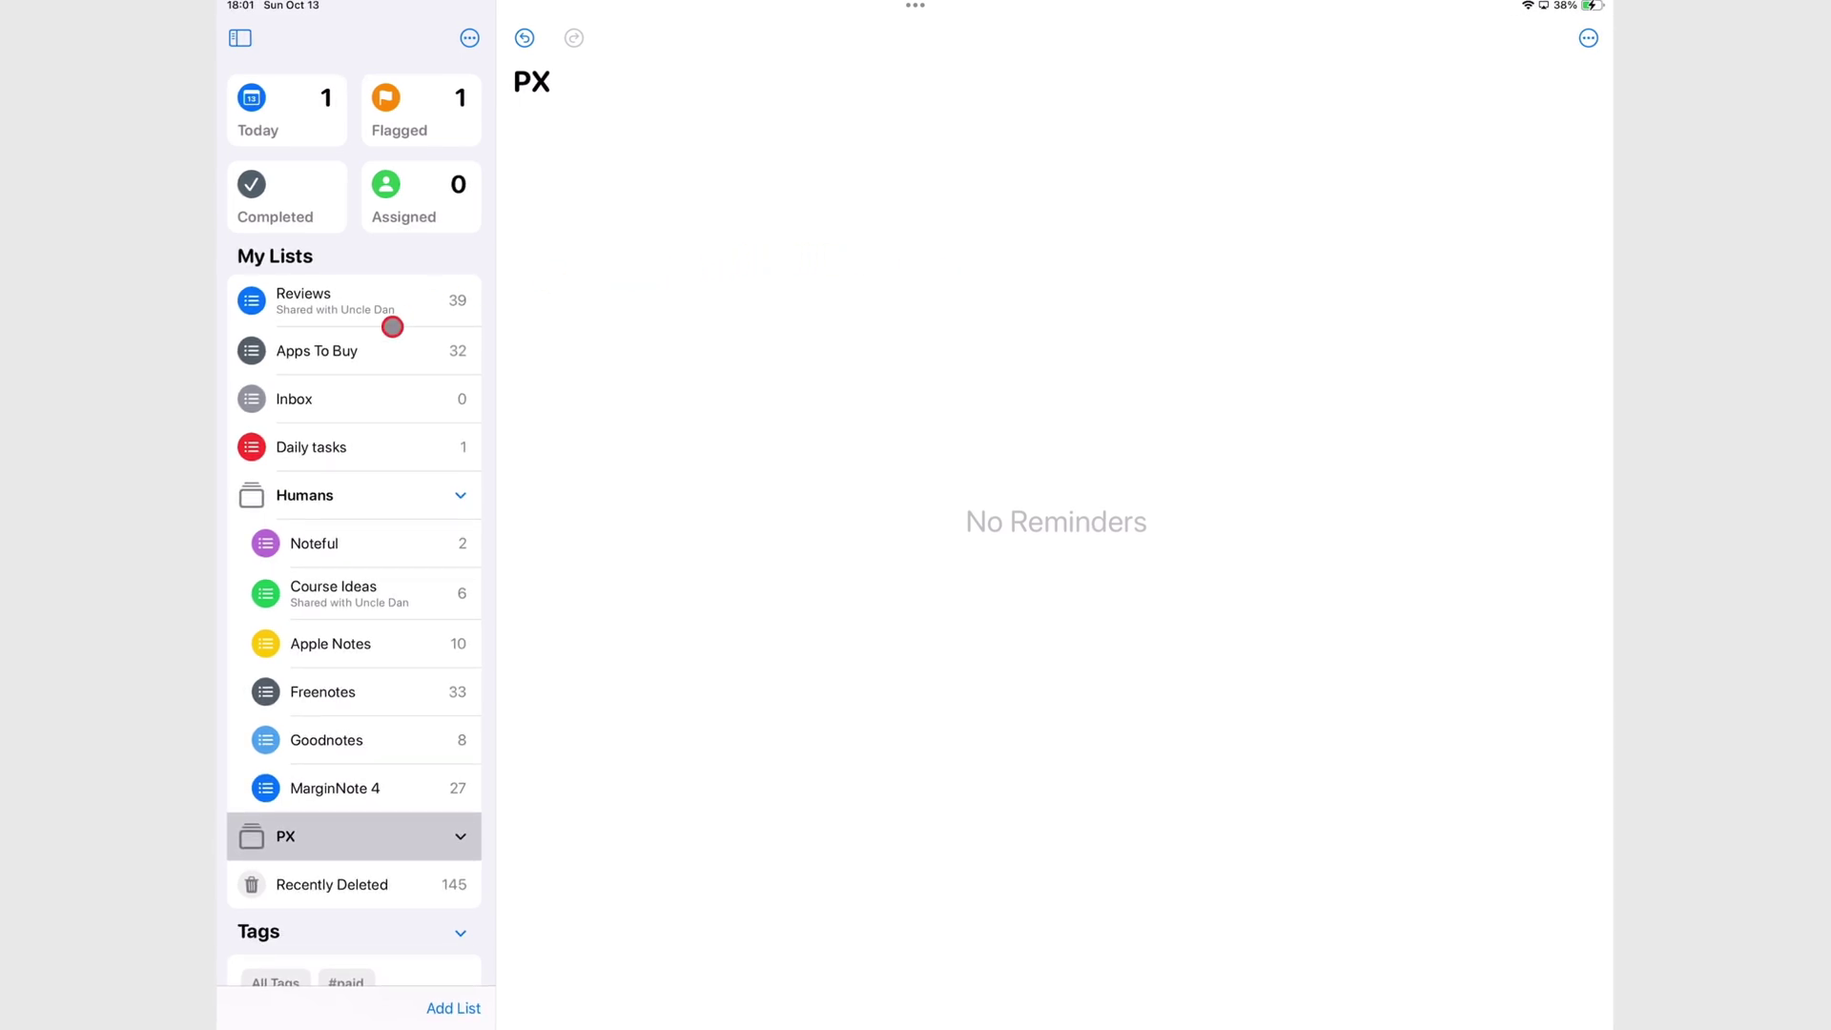
drag(388, 305, 355, 785)
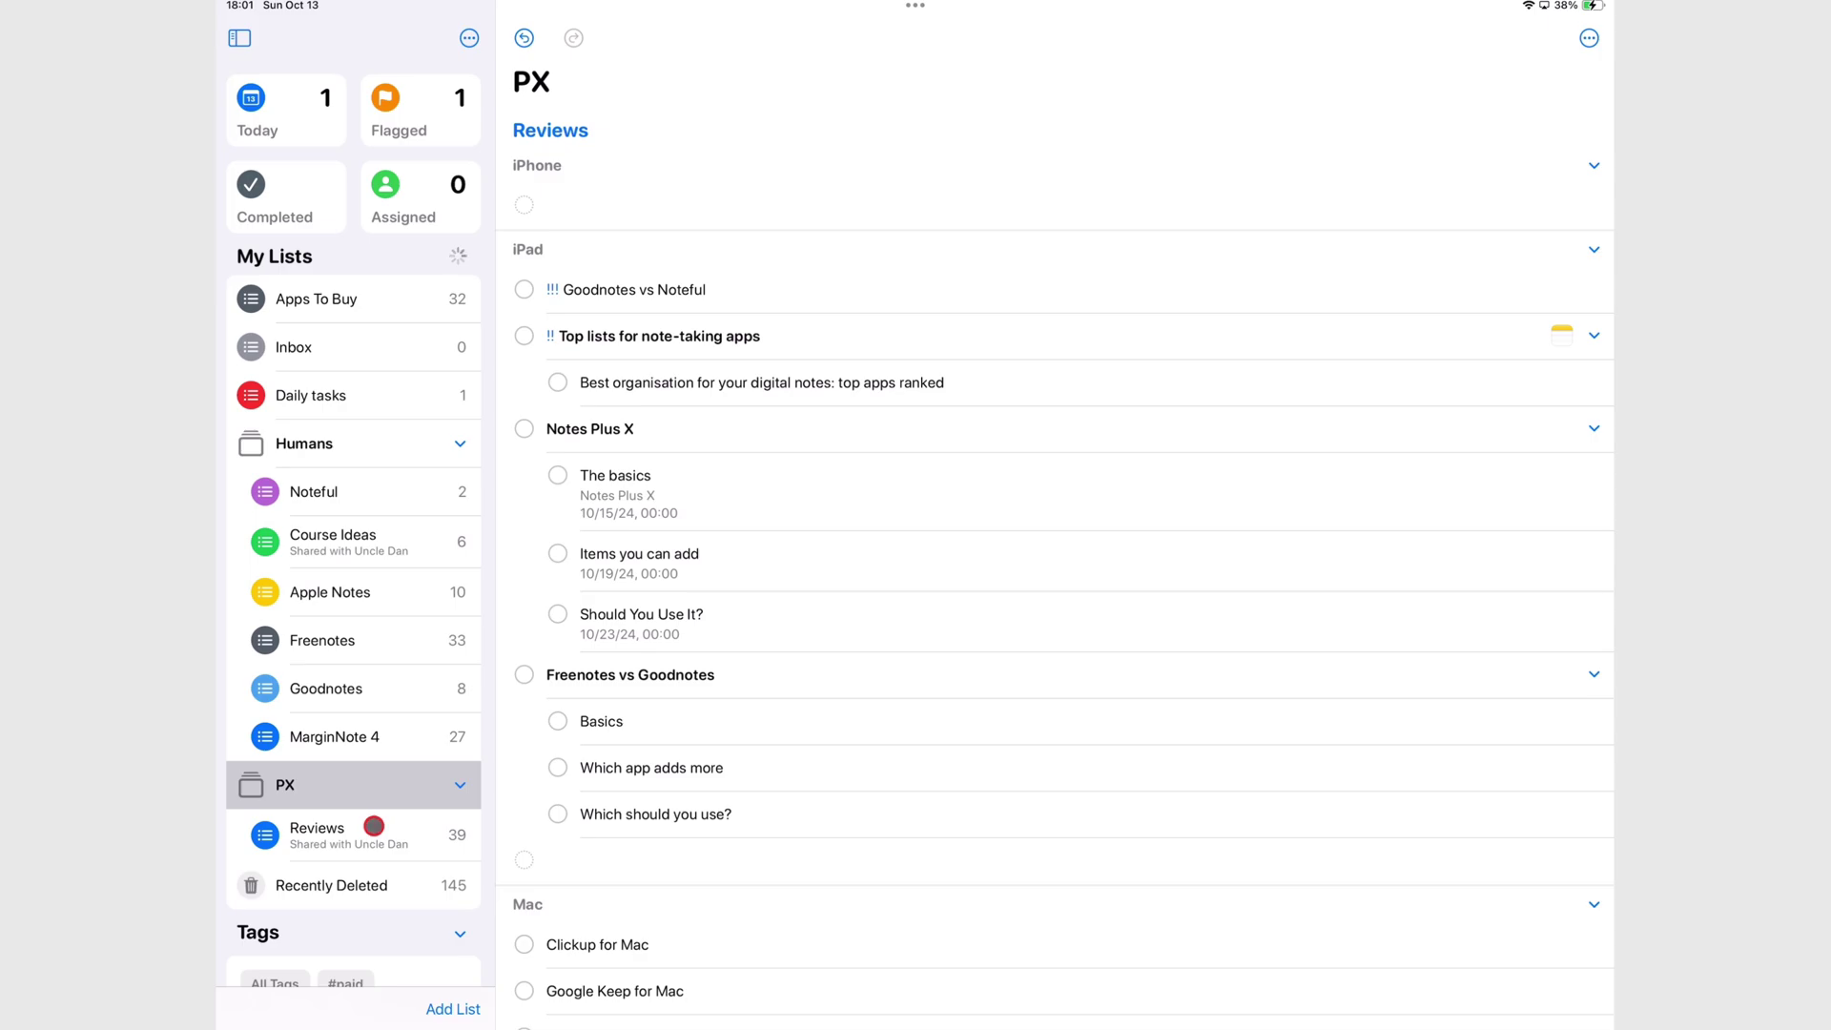
click(373, 825)
Change the Reviews list colour to red in its list info.
scroll(423, 912, up, 1)
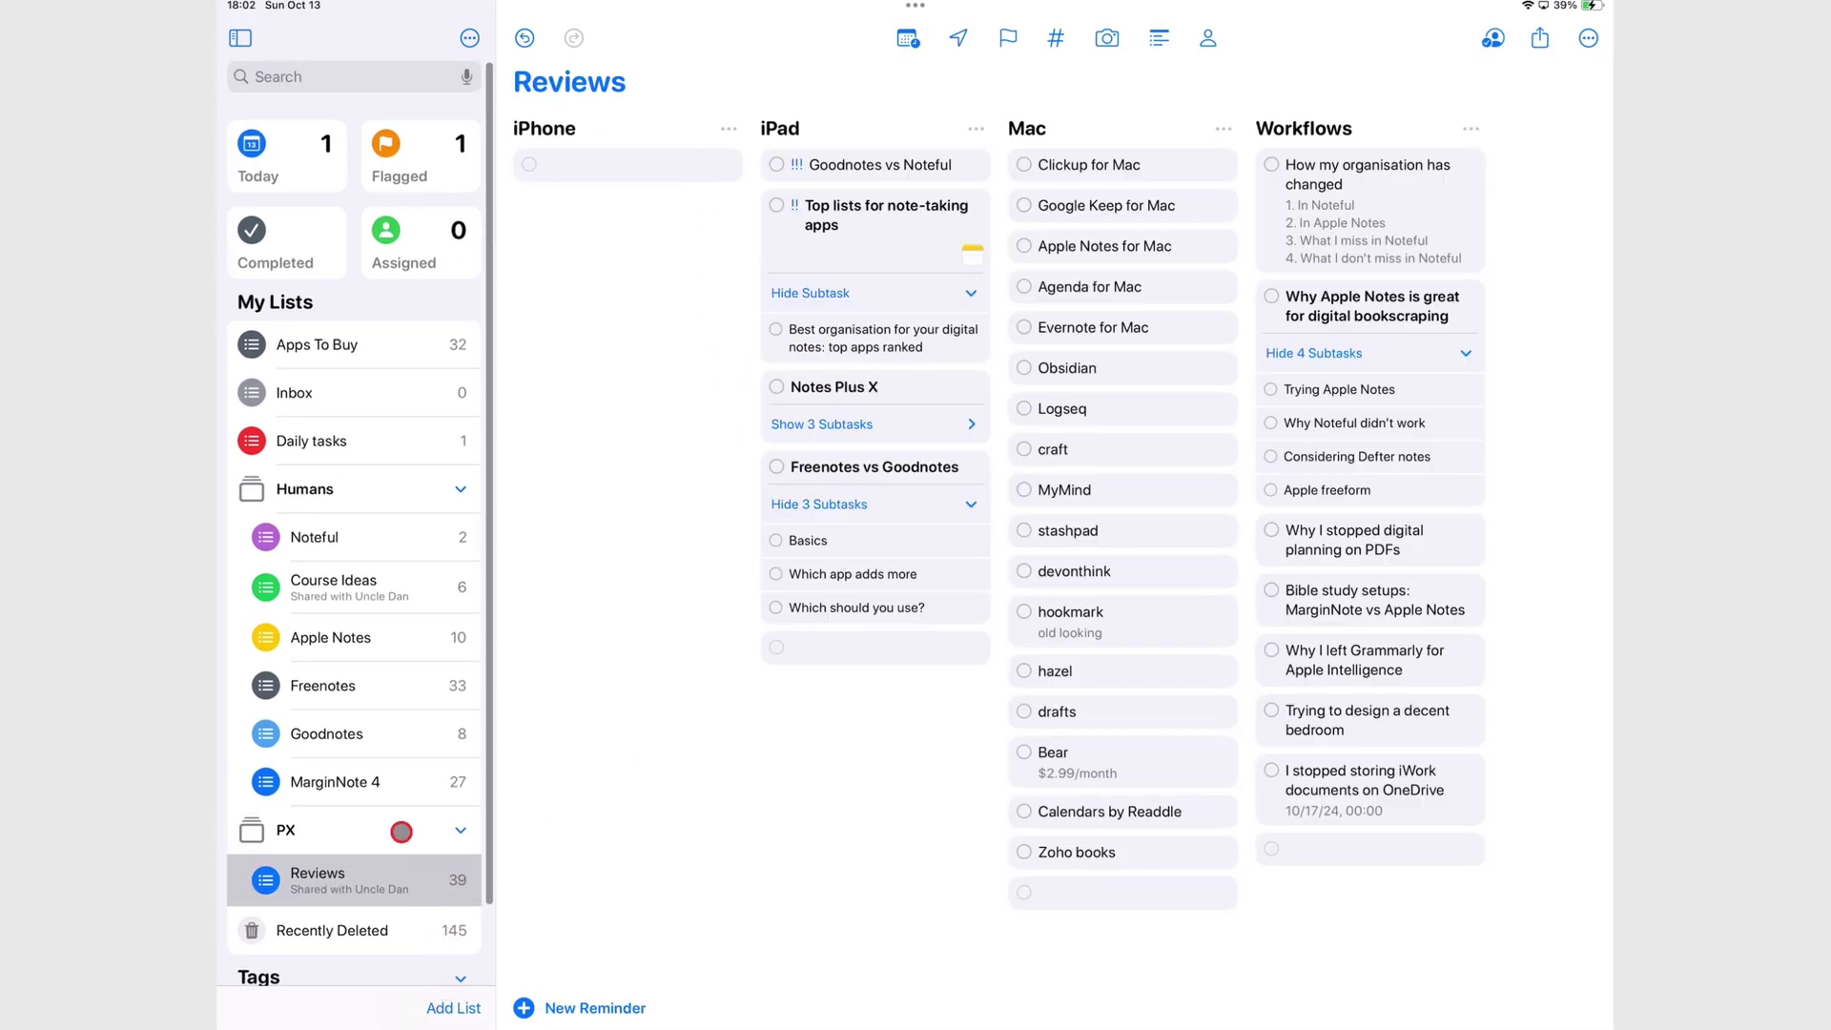
right_click(367, 873)
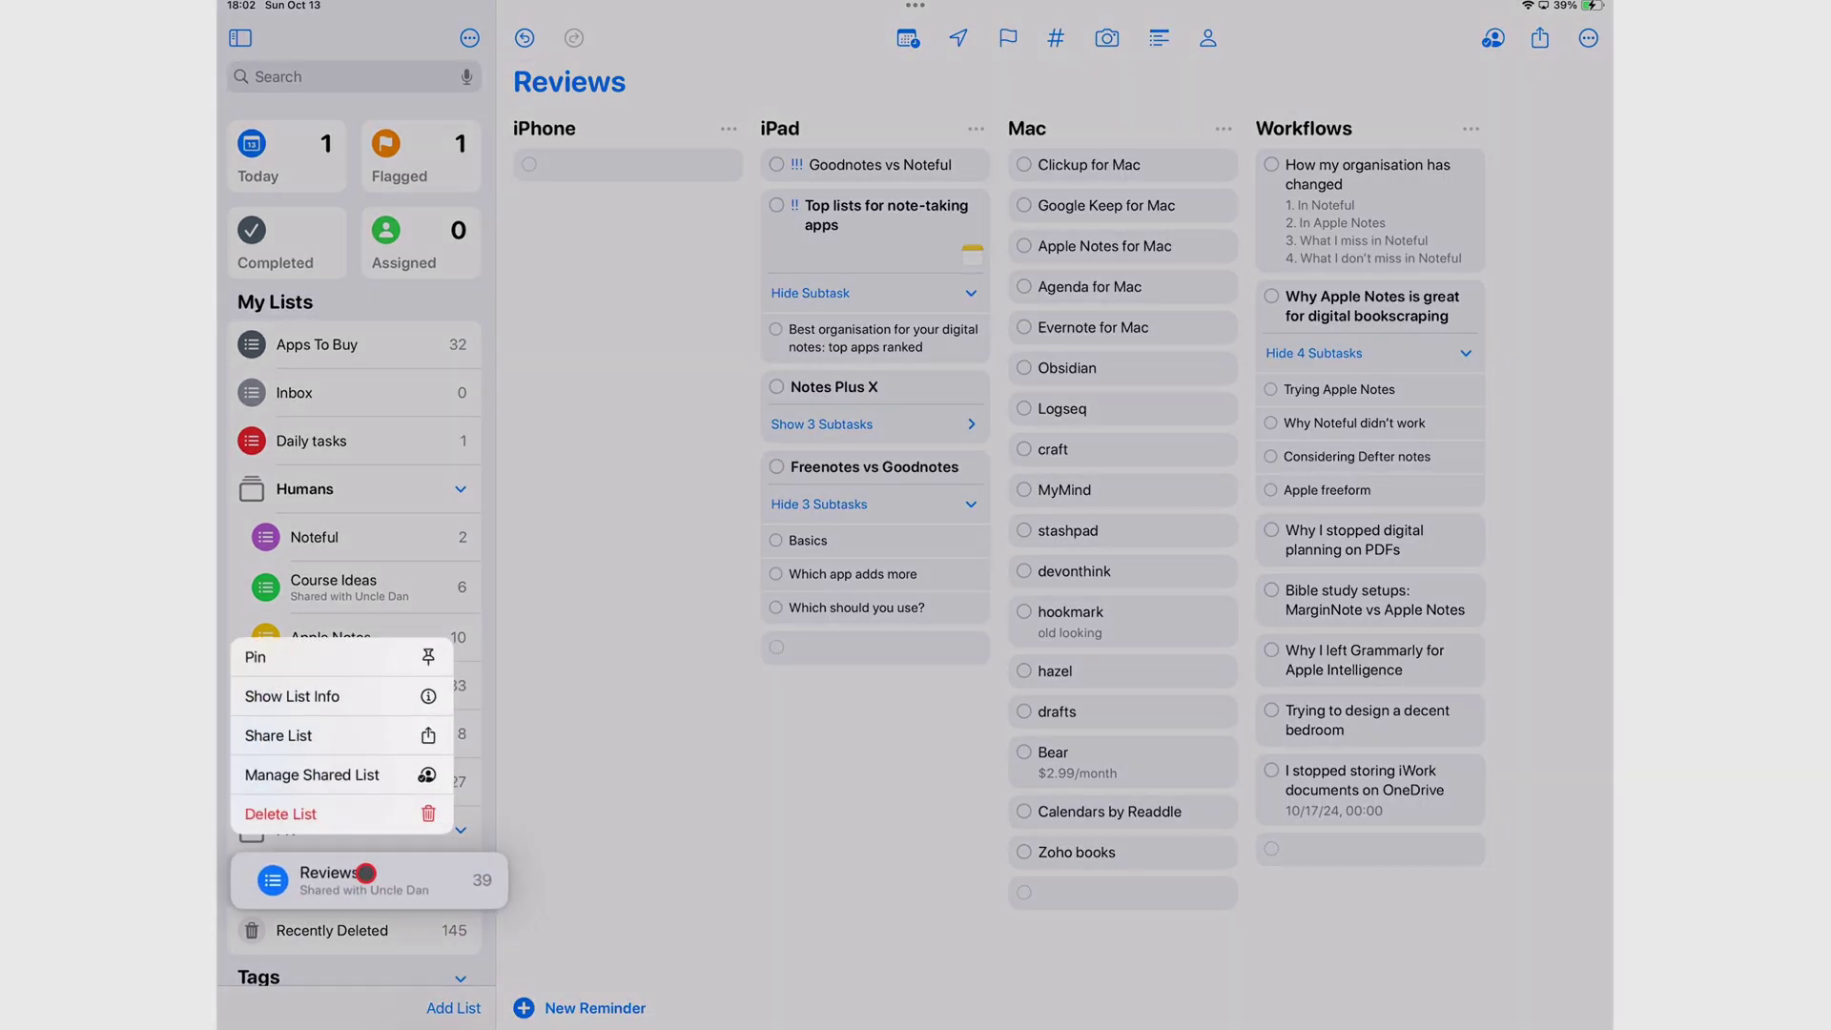
click(331, 702)
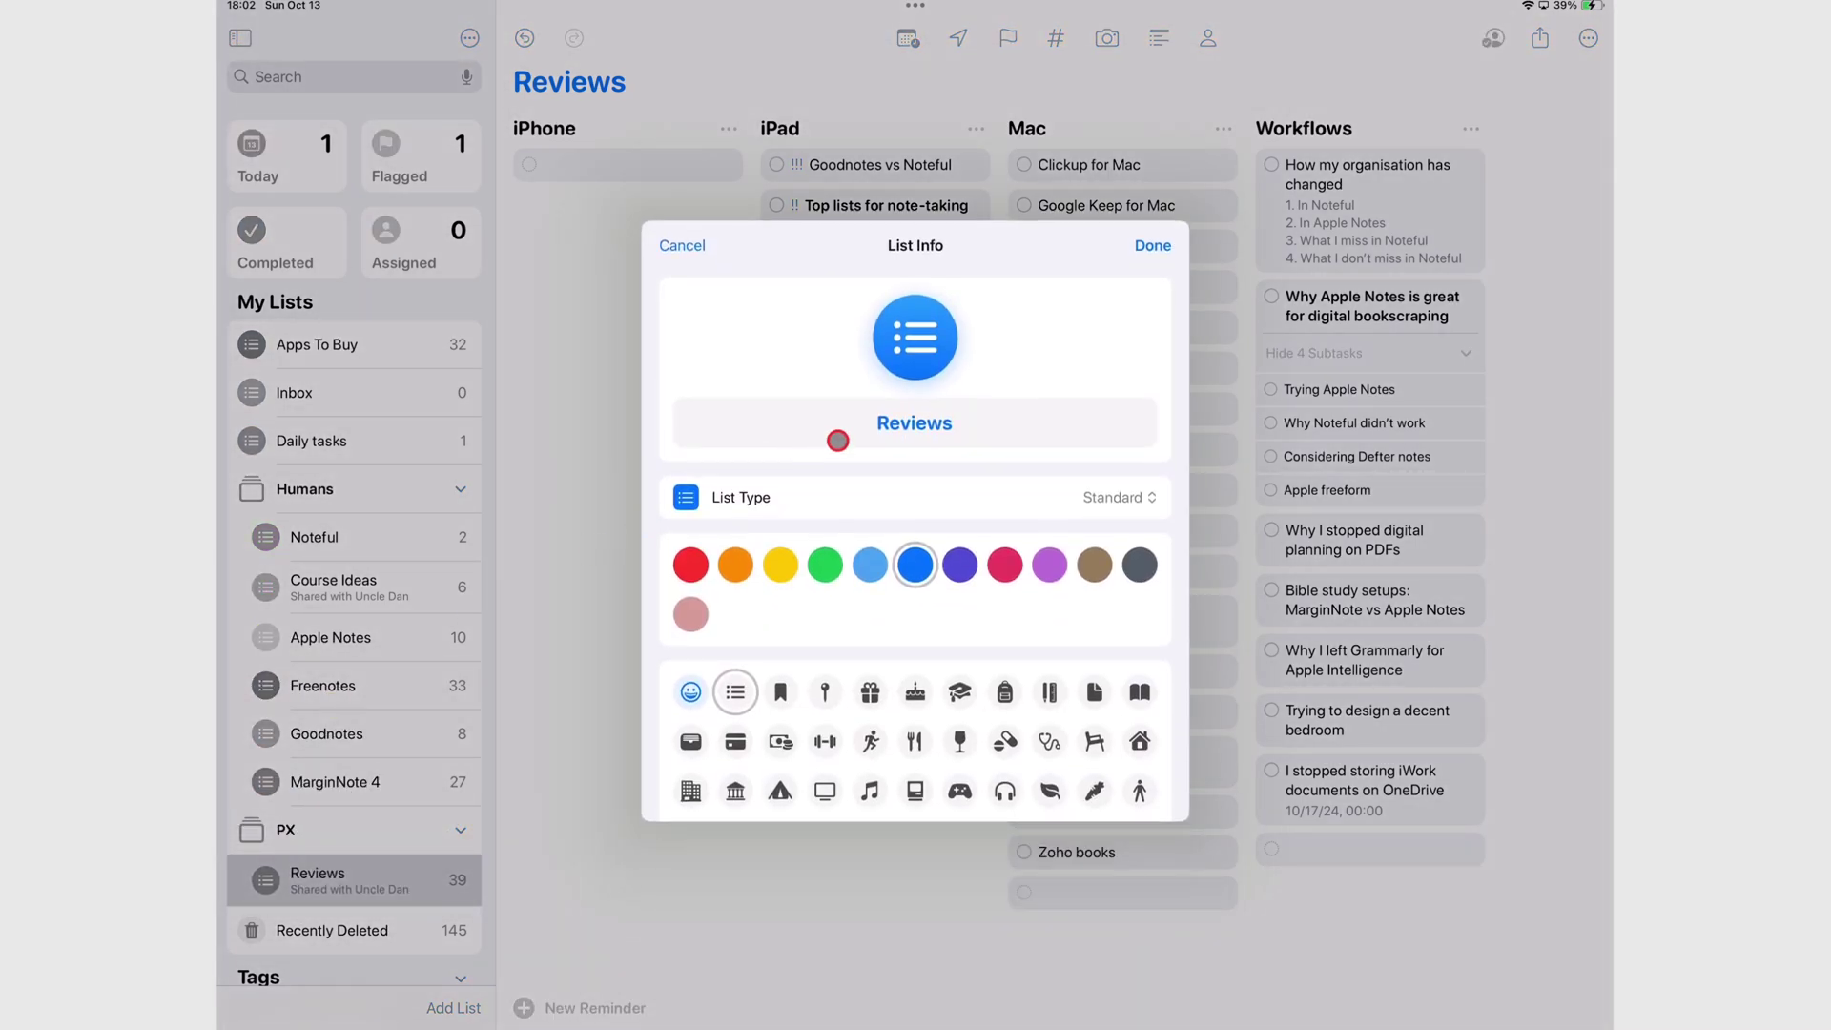
click(683, 563)
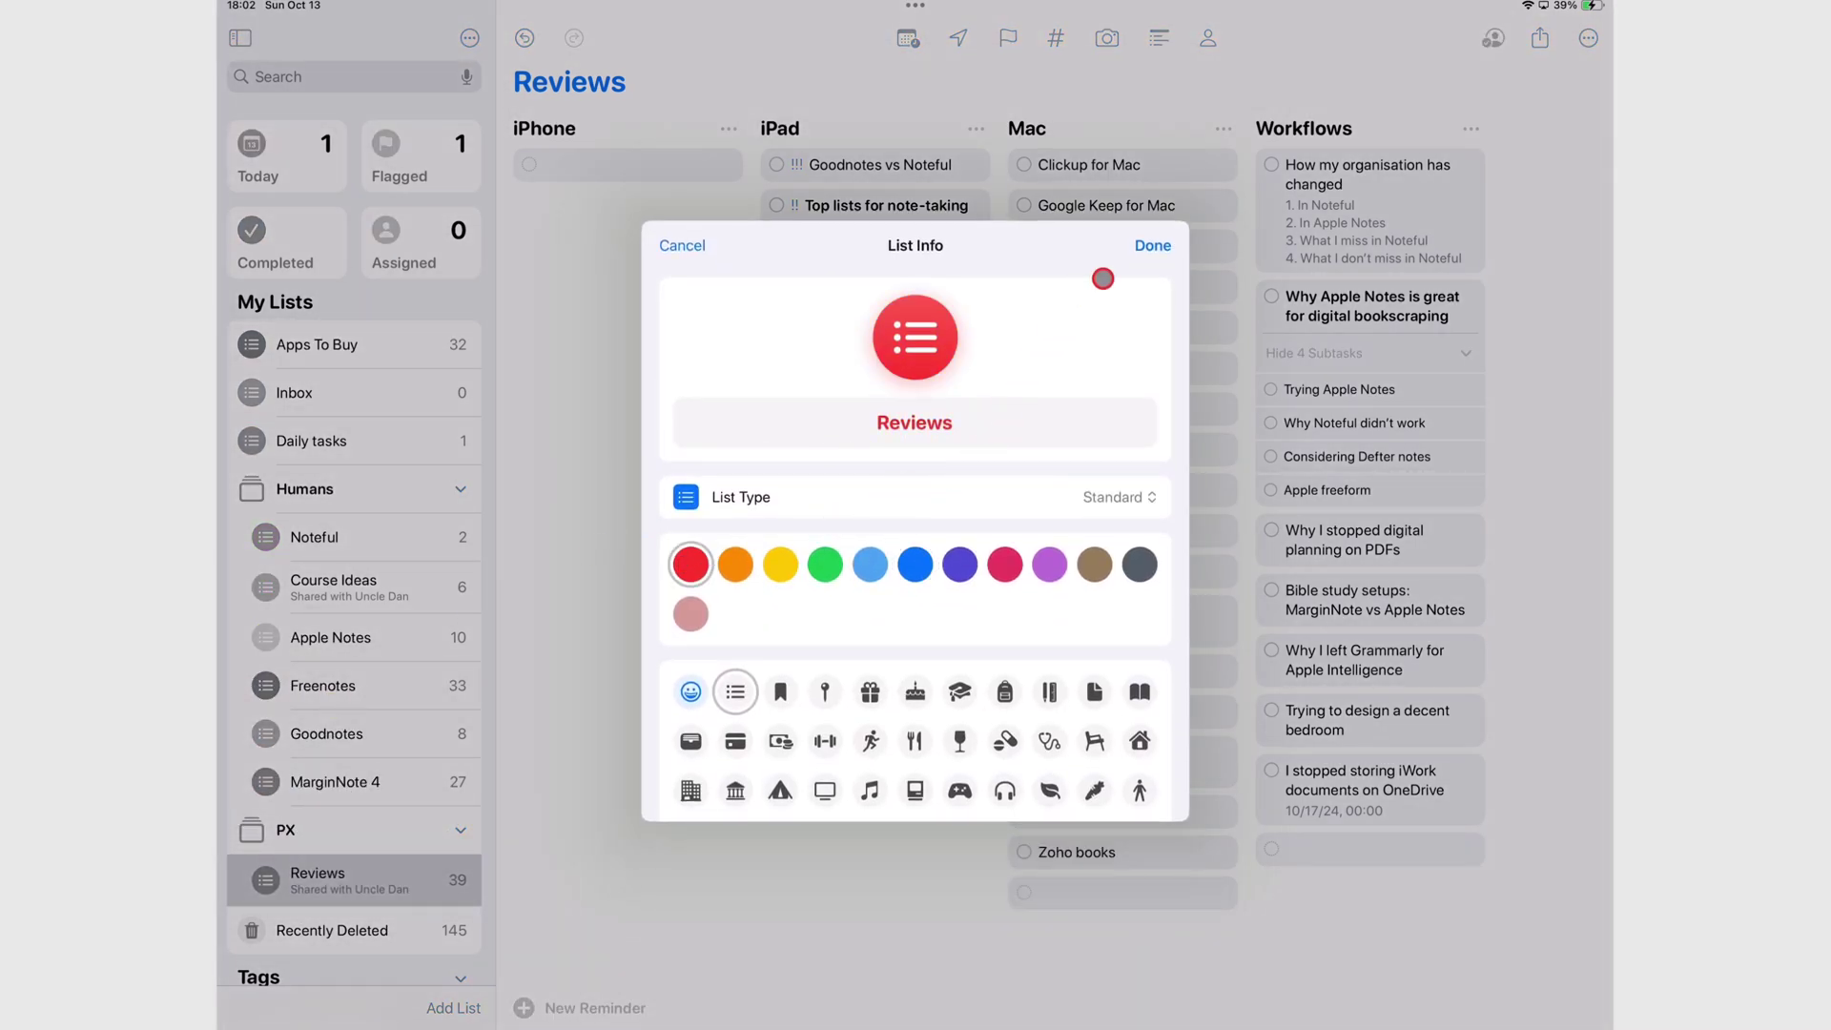
click(1151, 246)
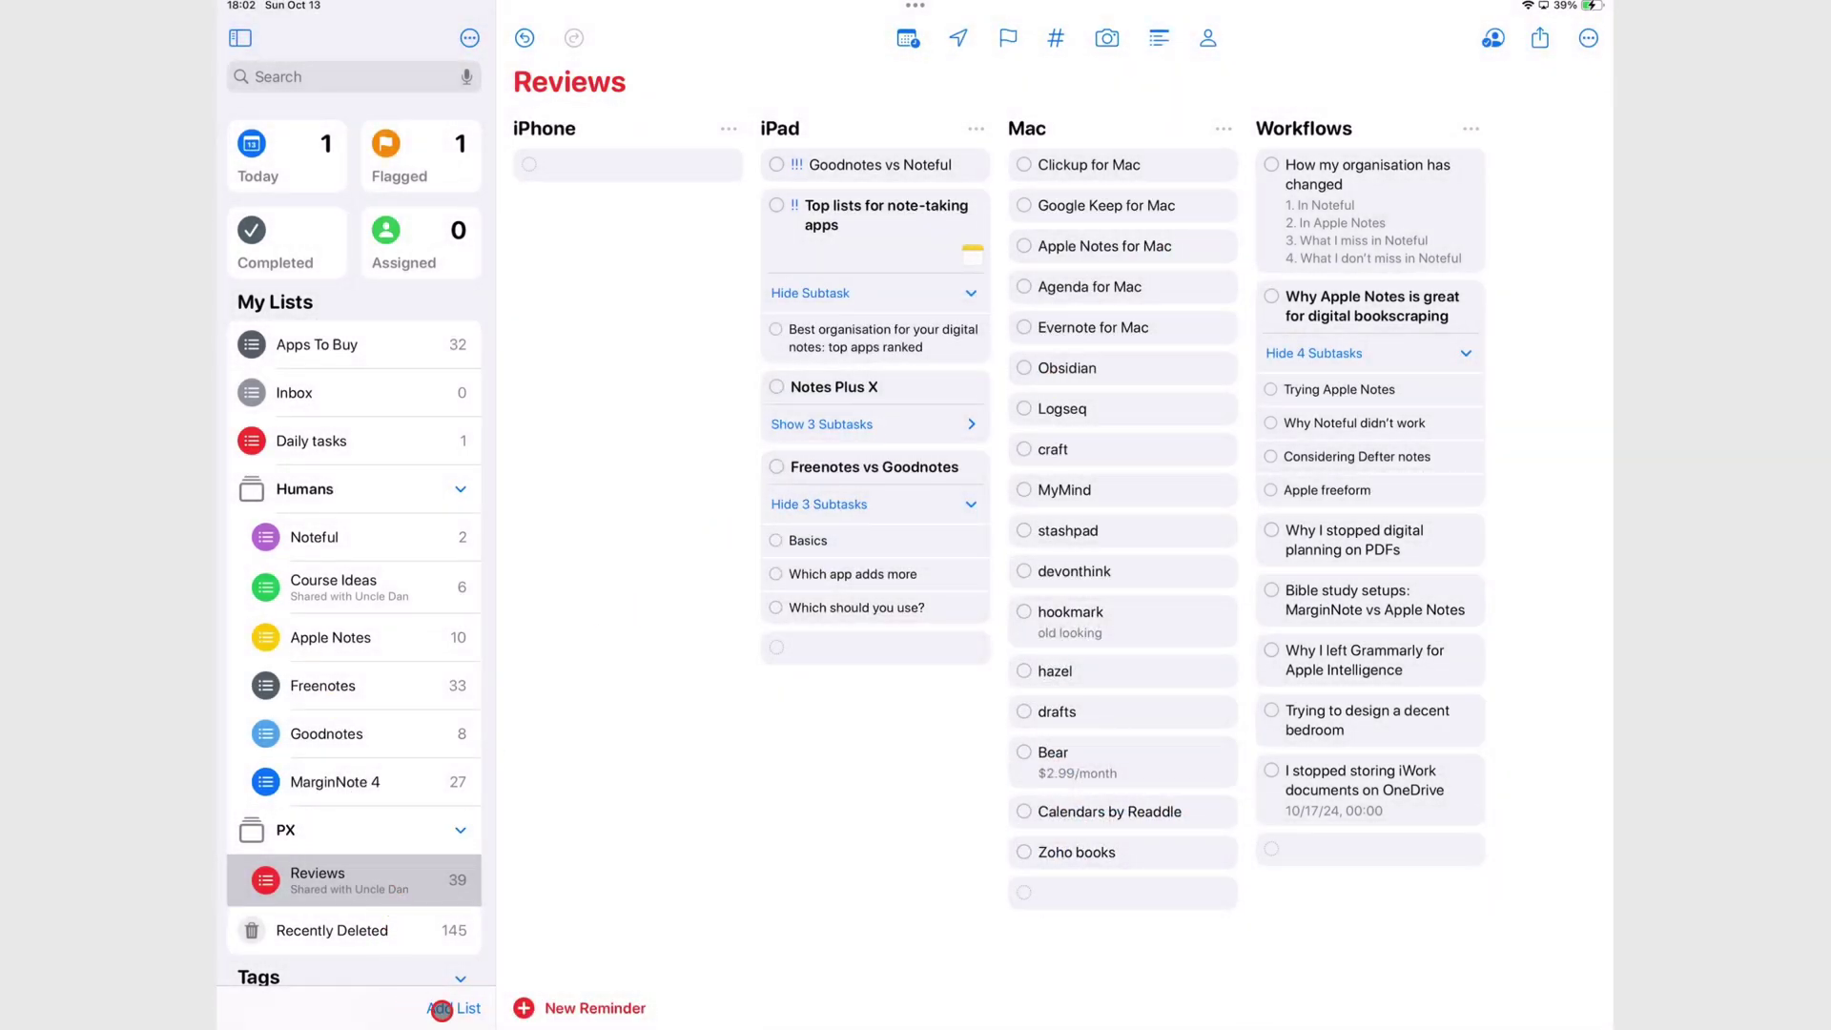
Create a new brown list named Workflows, then go back to Reviews.
click(468, 1009)
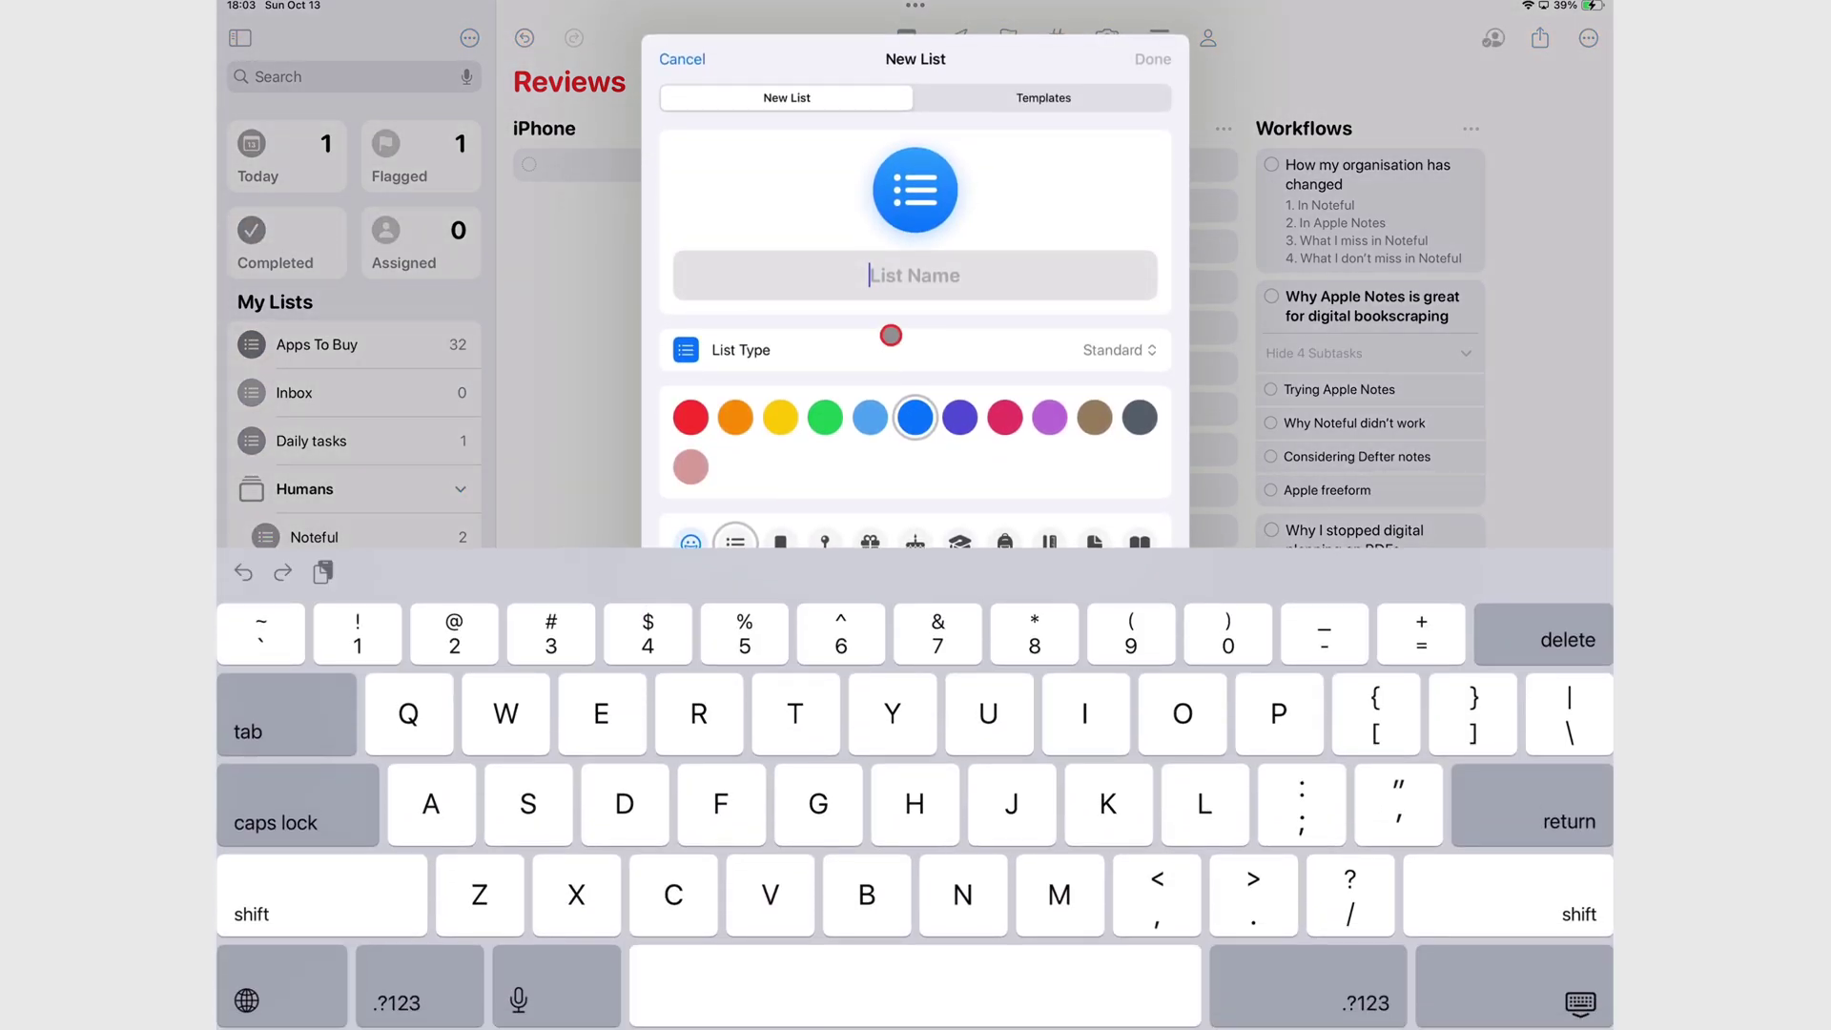
text(Workflo)
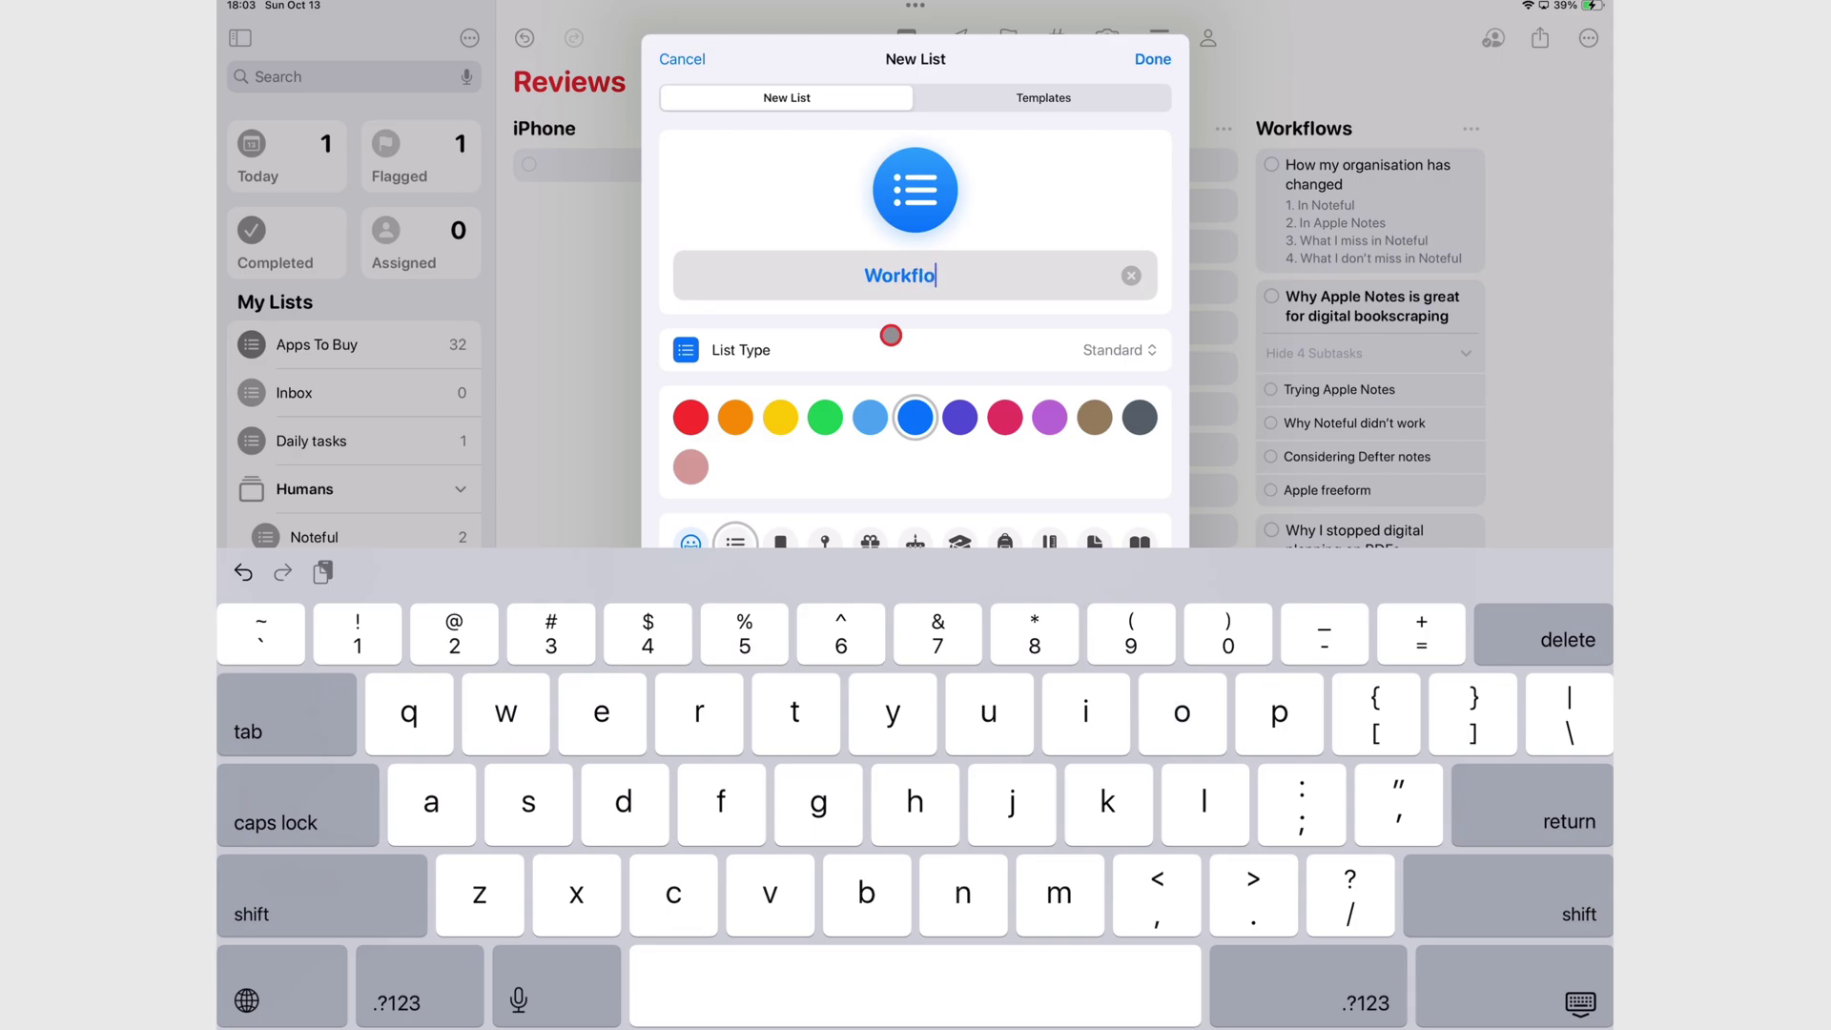
text(ws)
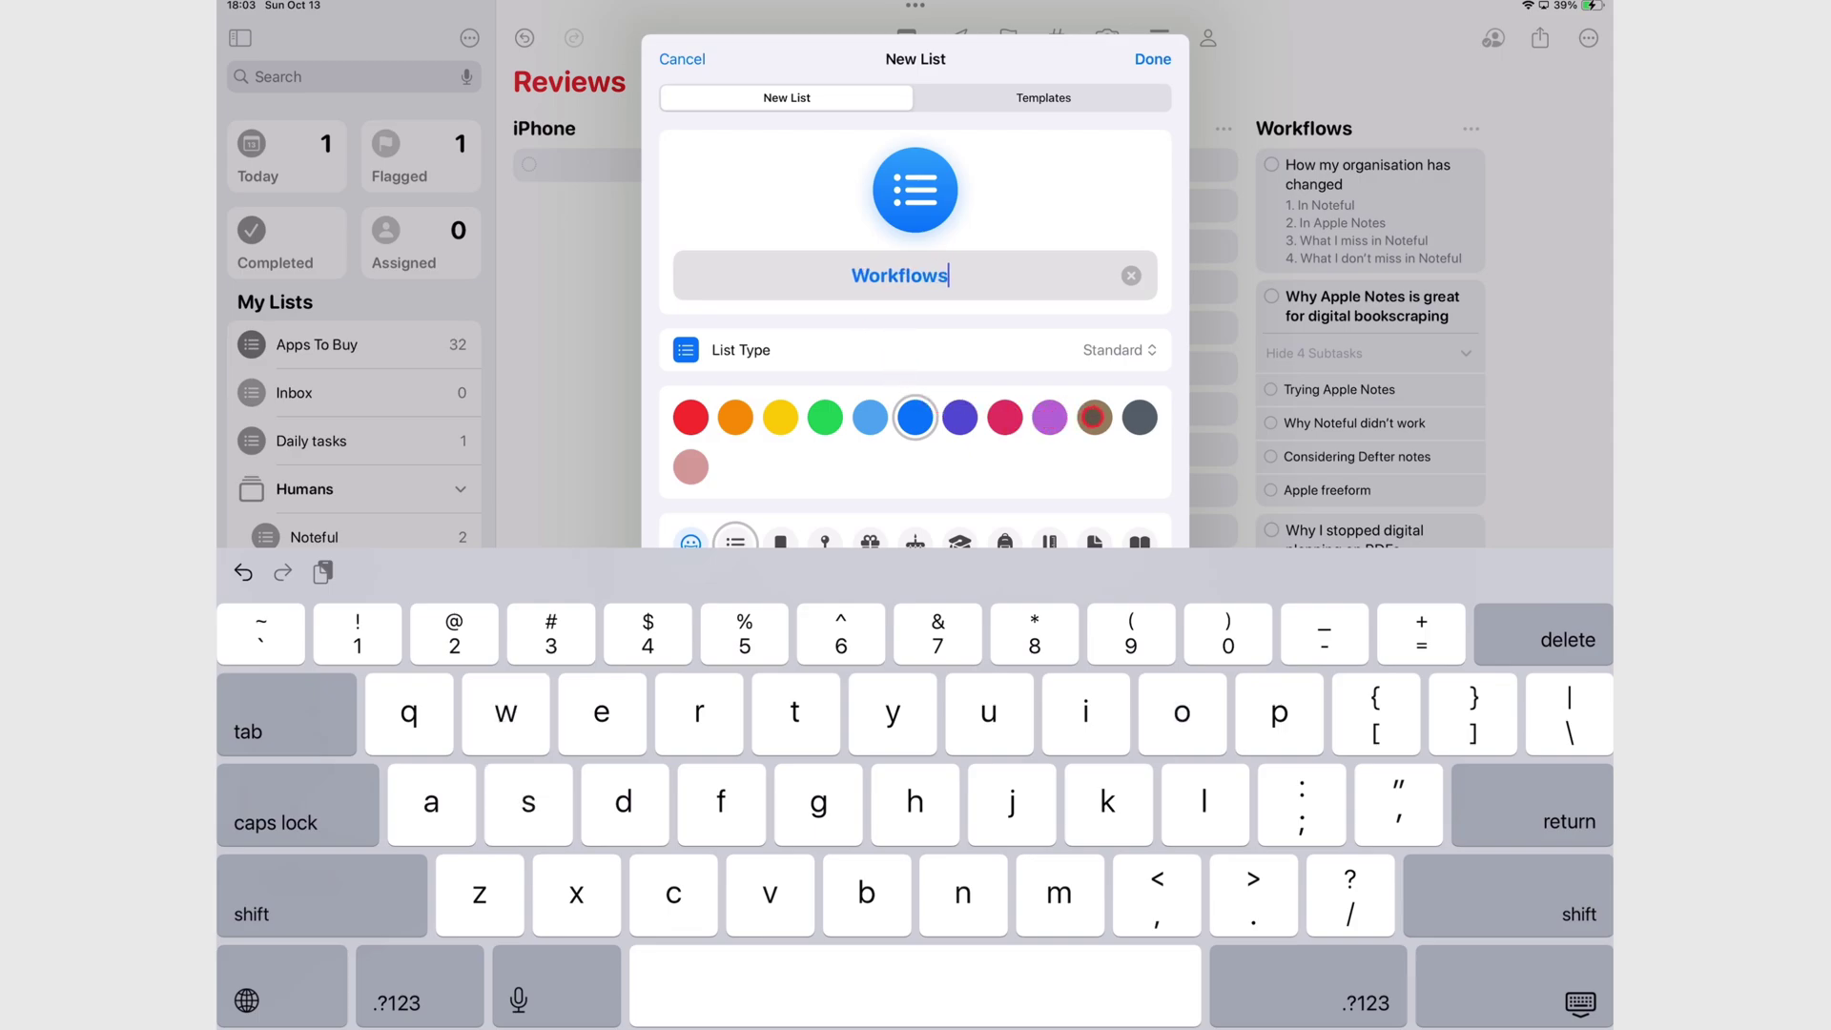
click(1095, 417)
key(Return)
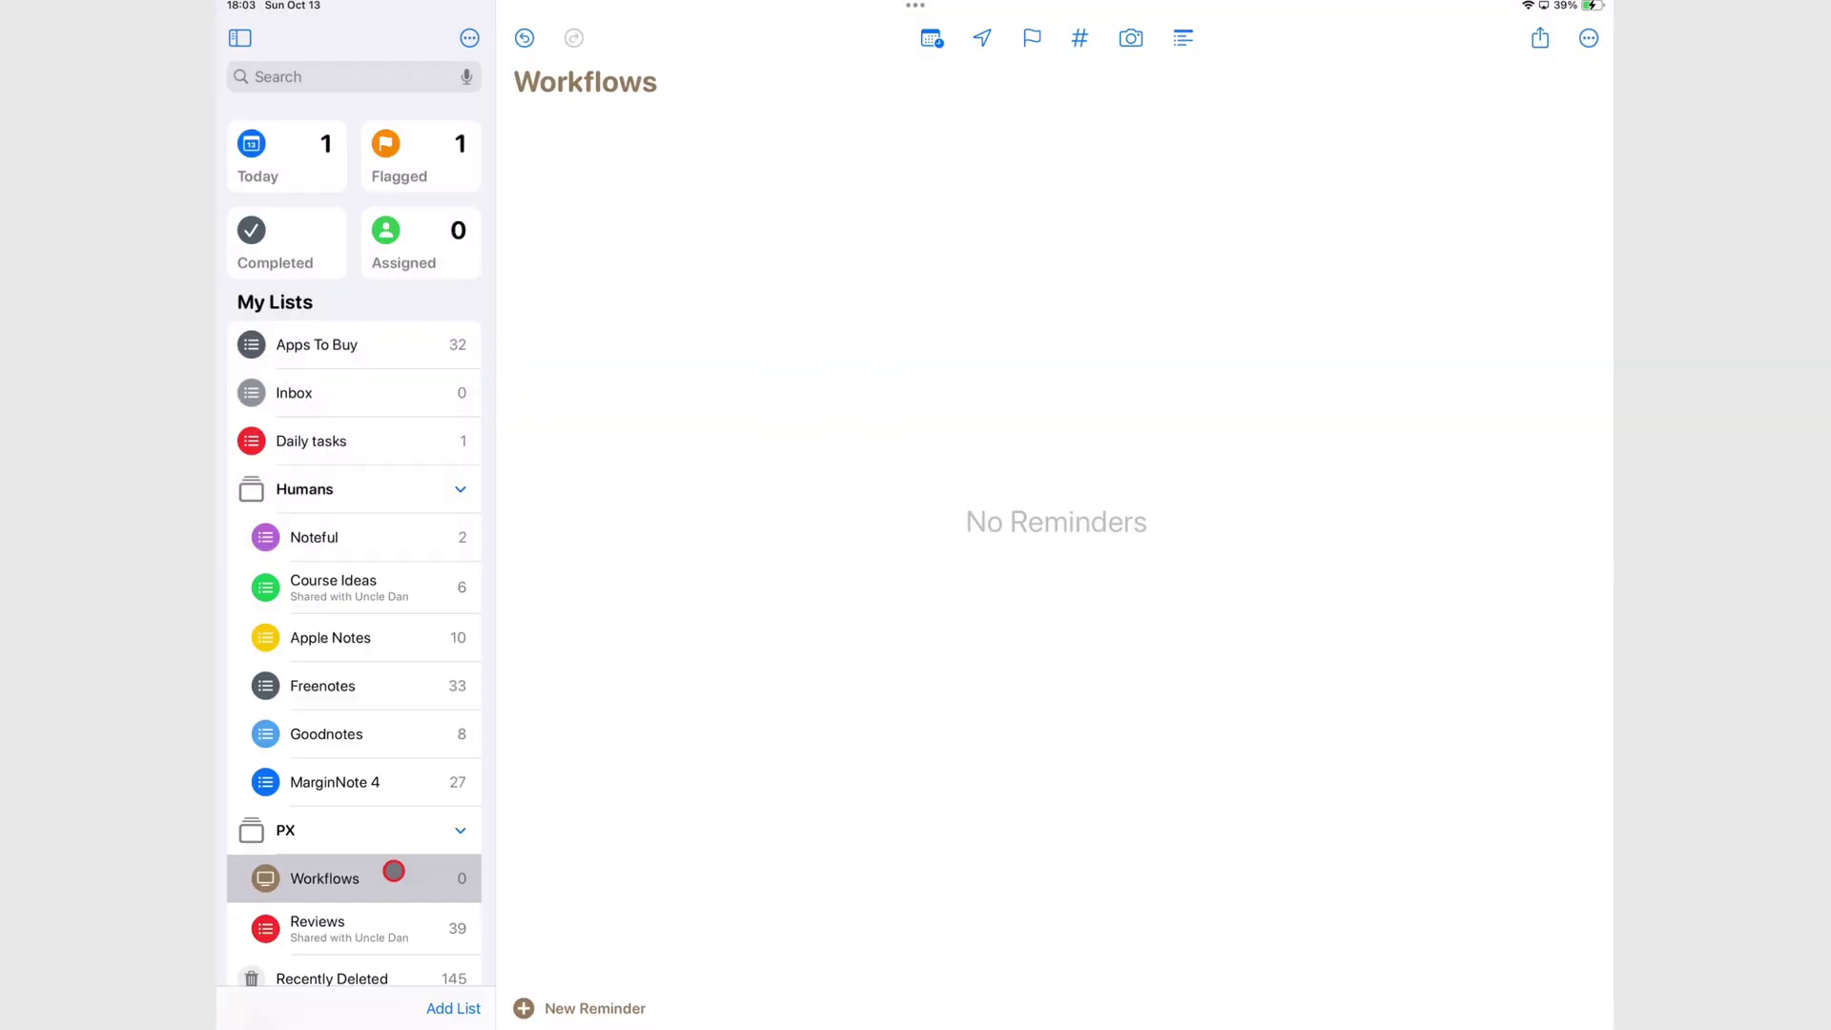
click(353, 932)
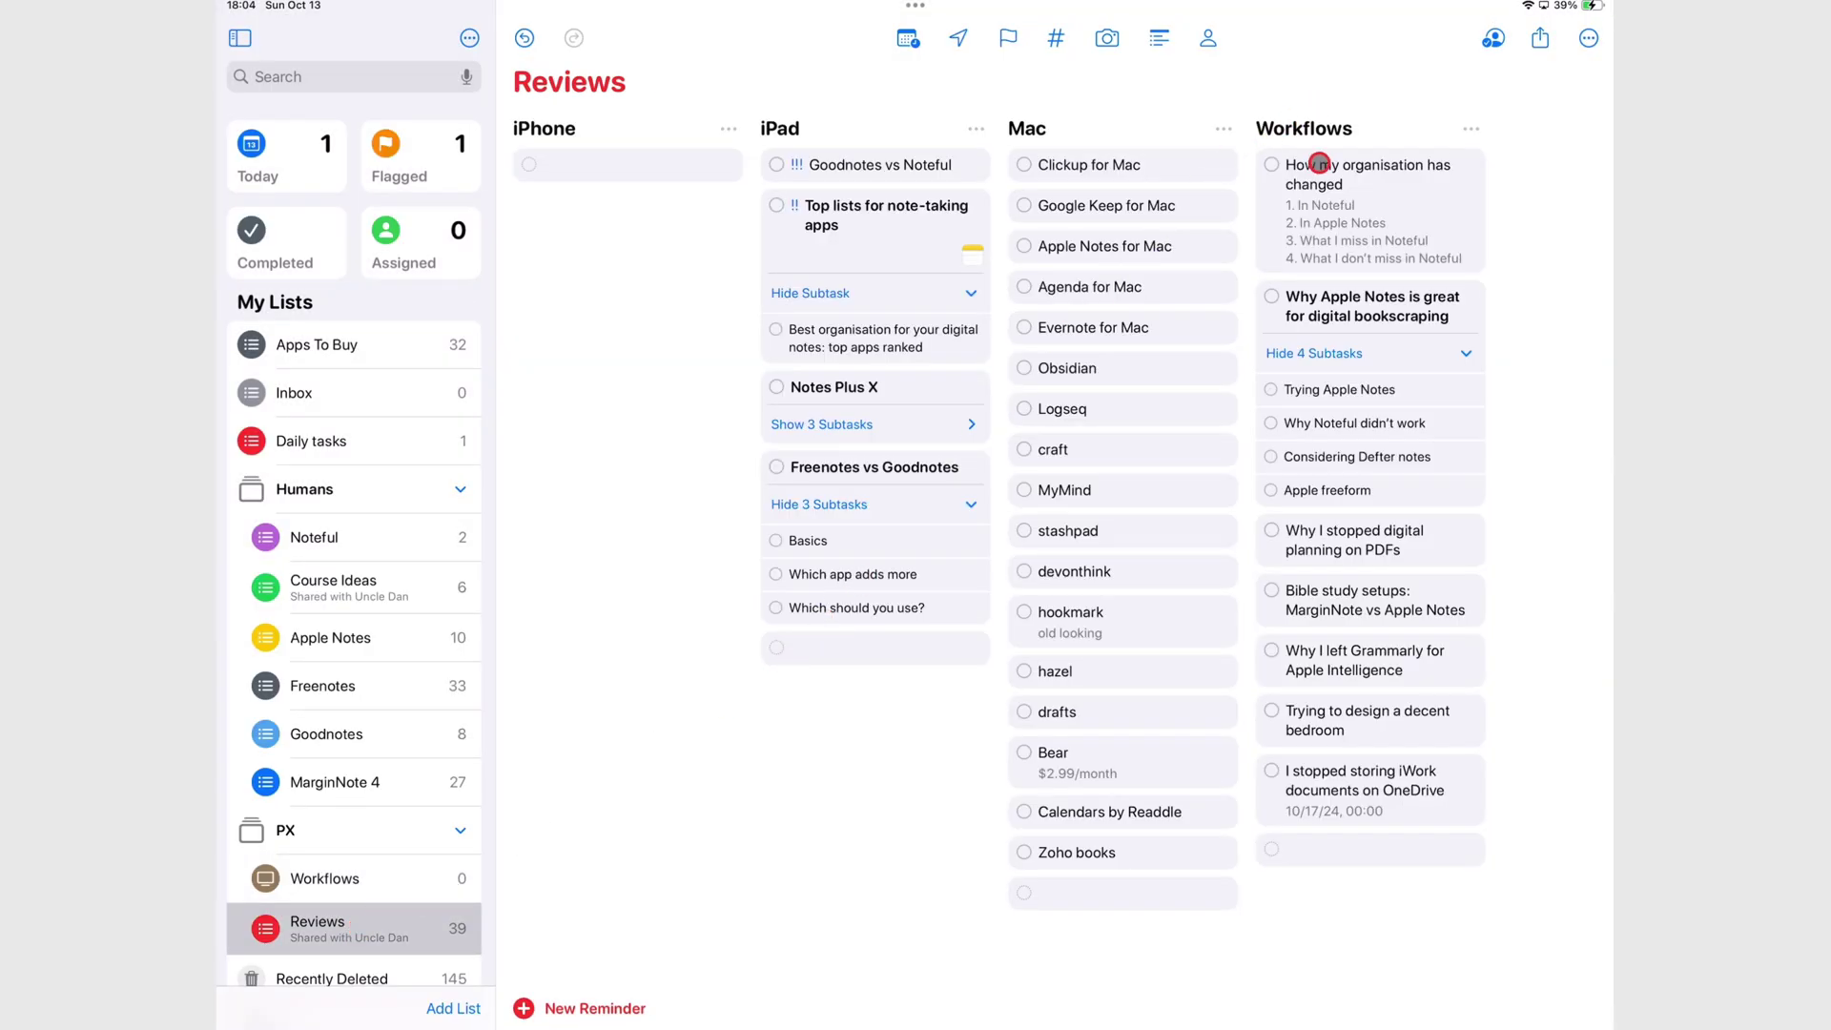
Select the 11 Workflows-column reminders and drag them onto the Workflows list.
click(1589, 40)
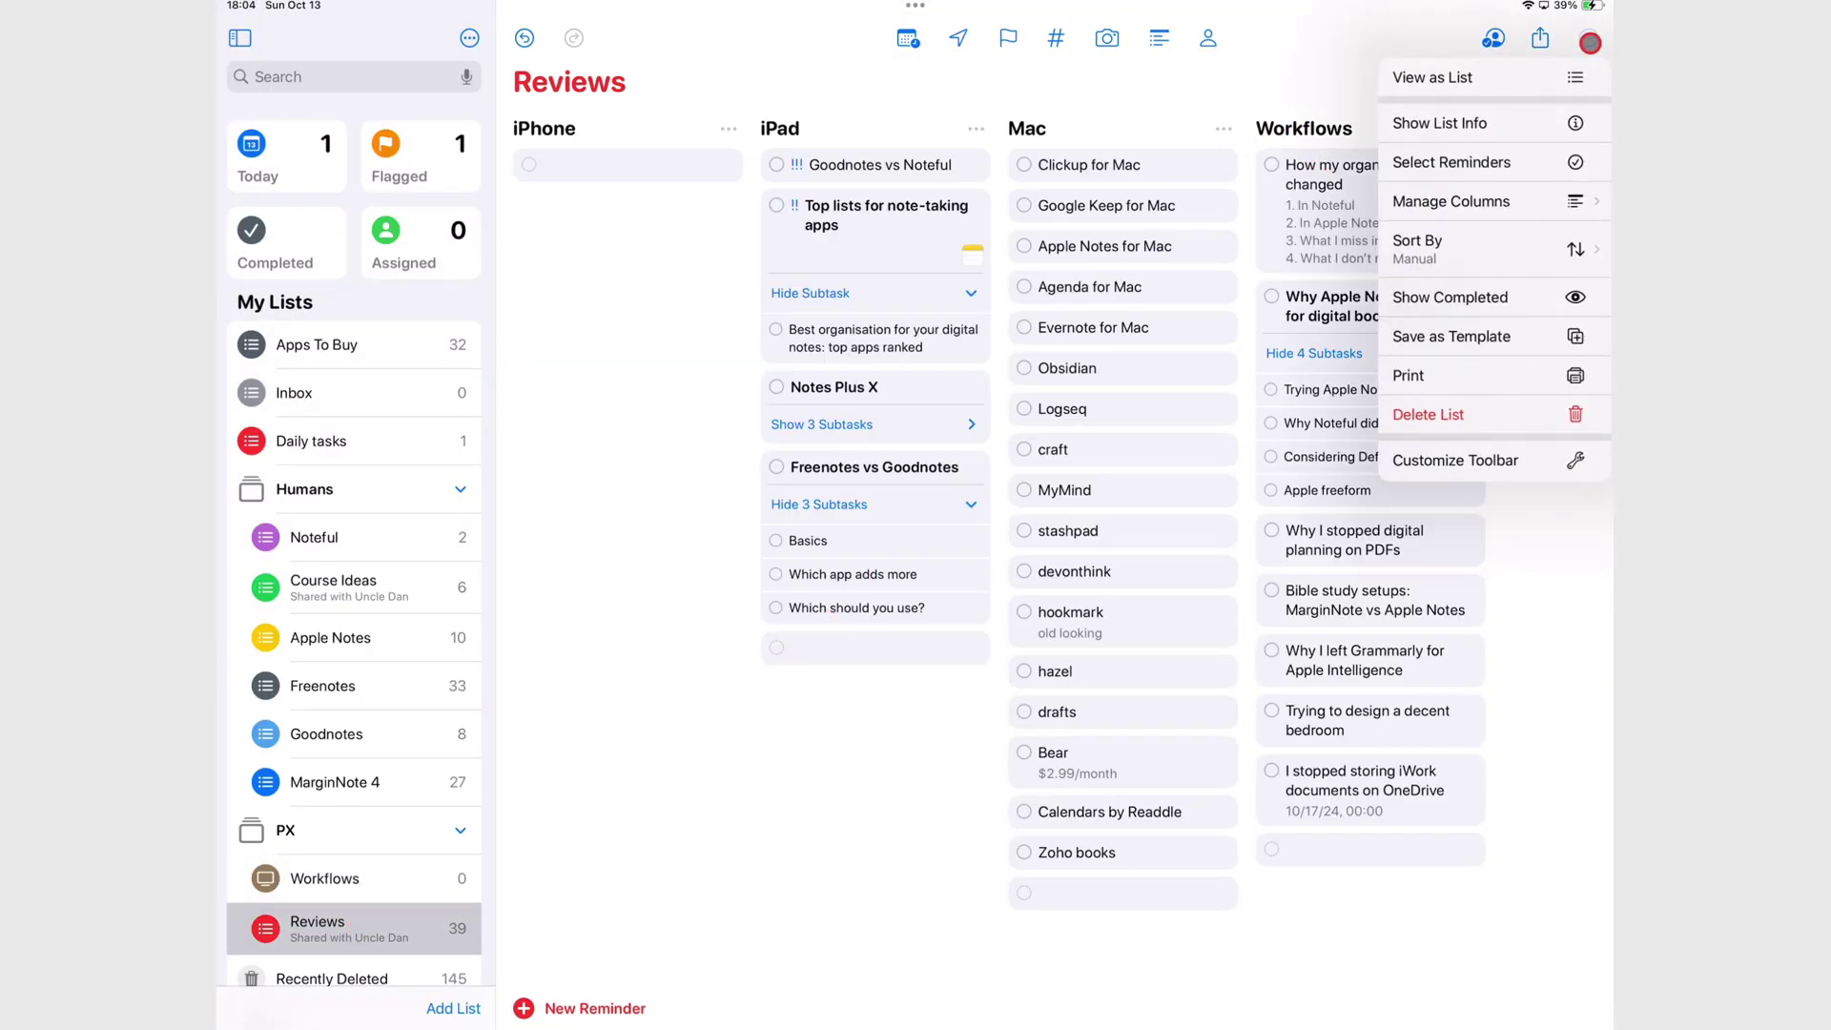
click(1420, 161)
click(1418, 187)
click(1389, 305)
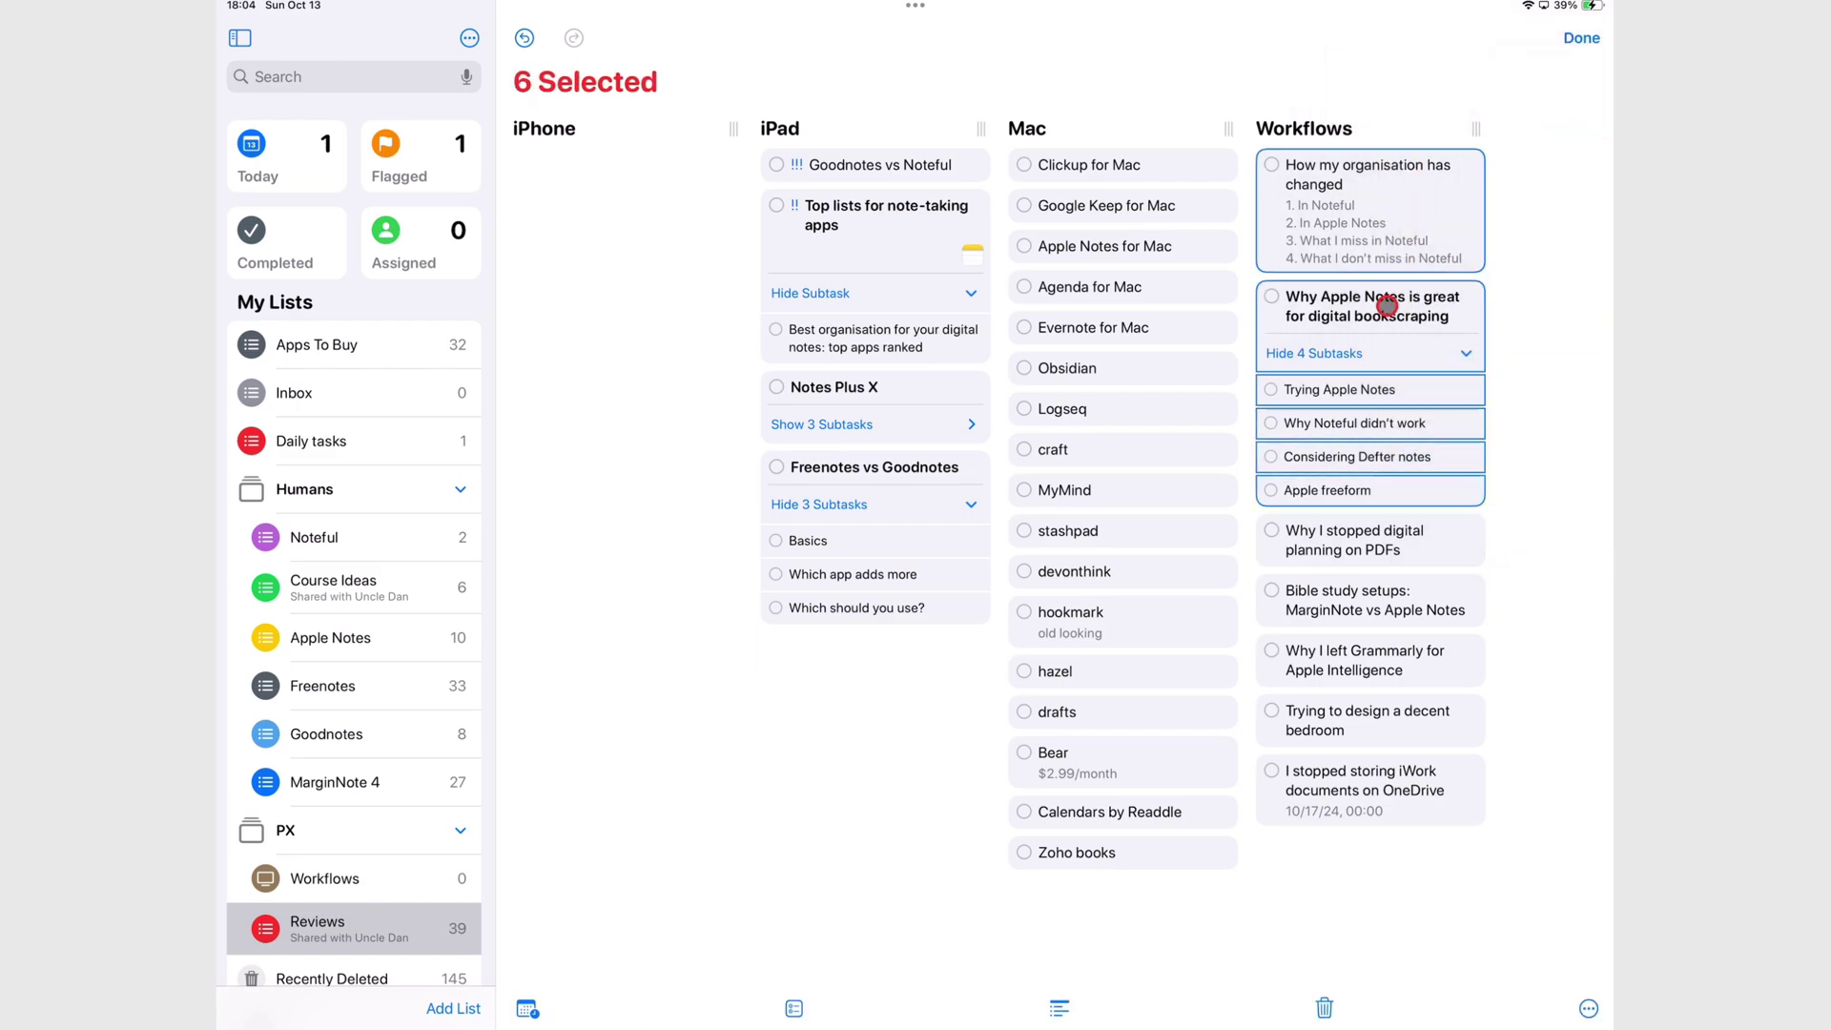
drag(1428, 560, 1373, 794)
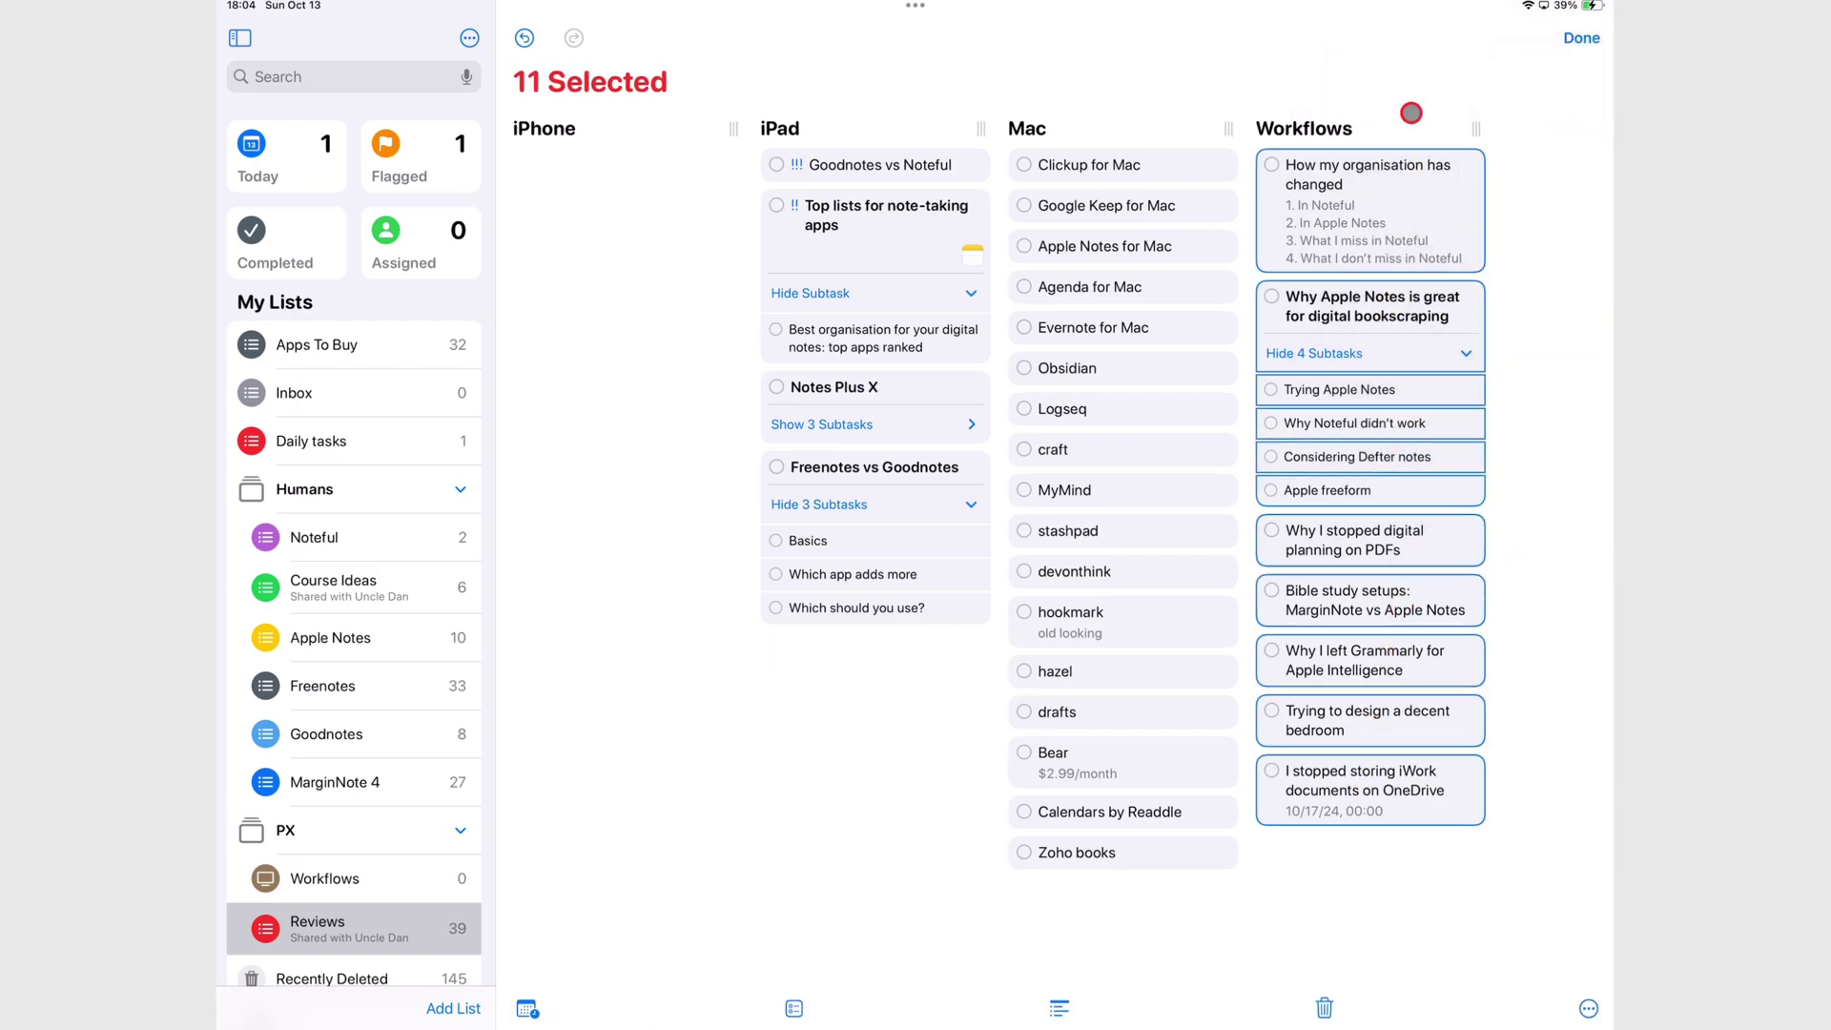
drag(1369, 175, 353, 892)
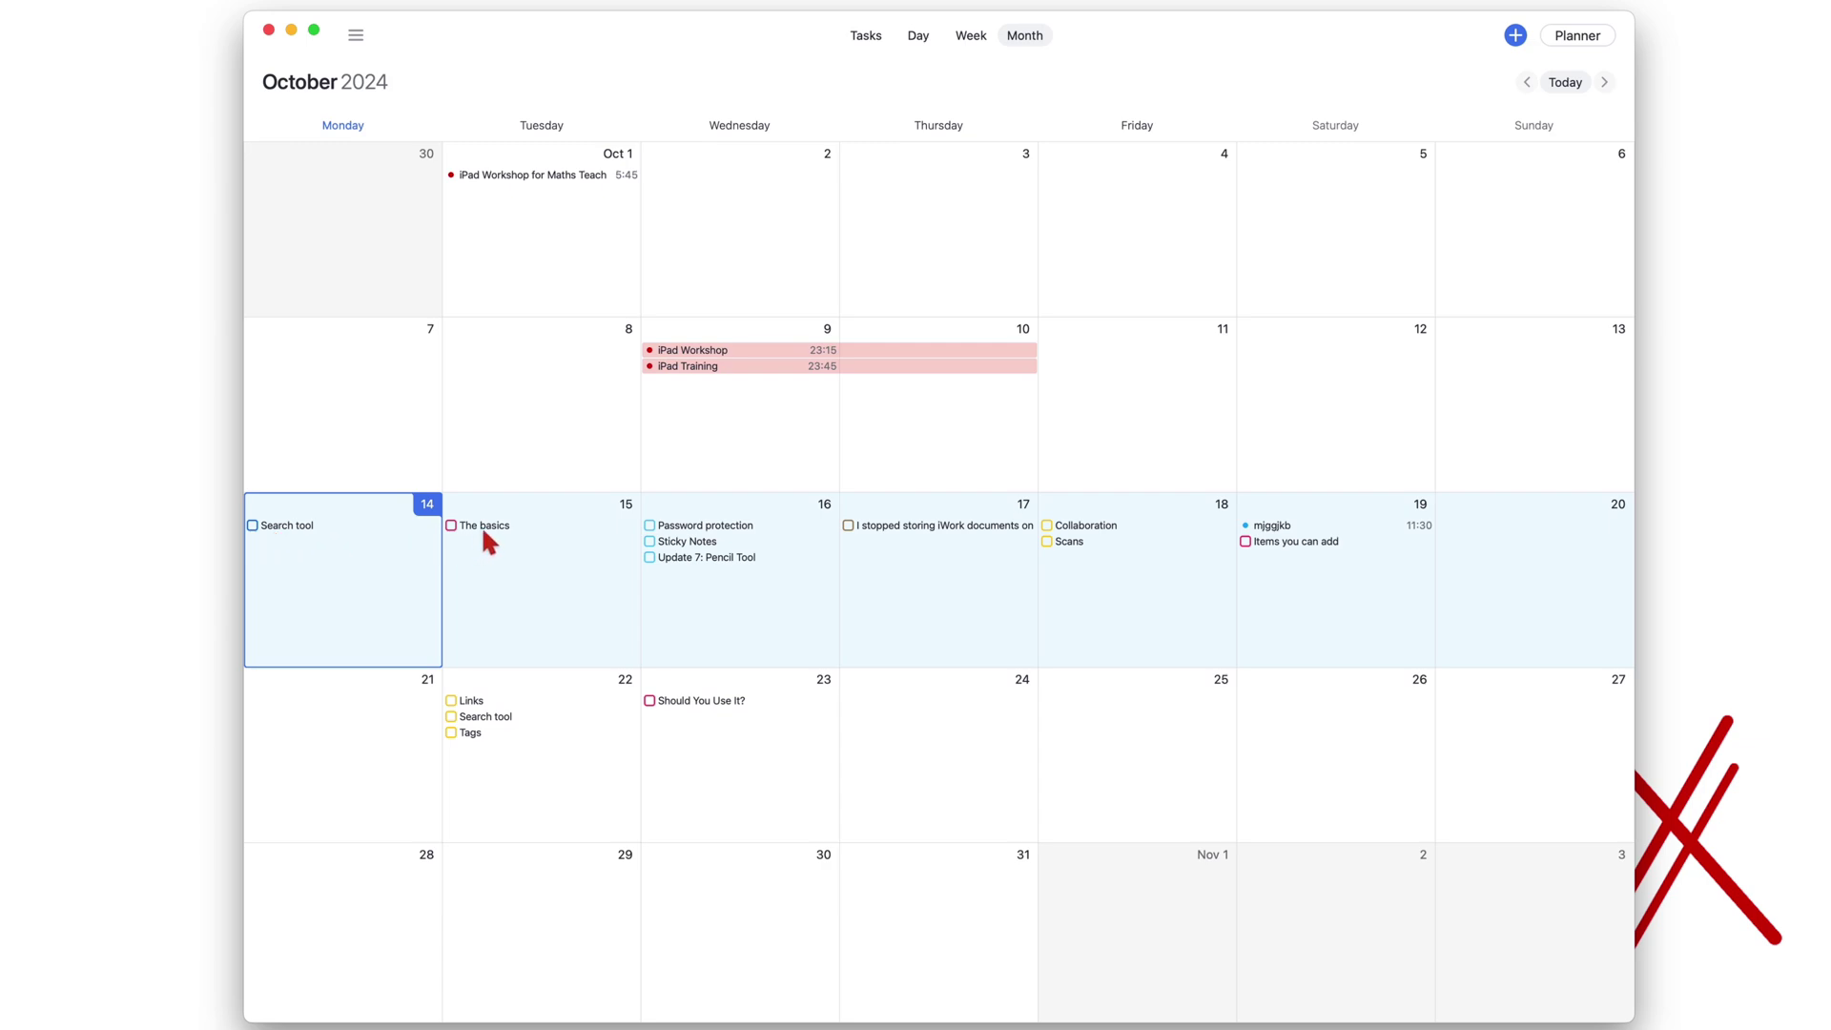
In October month view, inspect which lists Search tool, Password protection and The basics belong to.
click(305, 525)
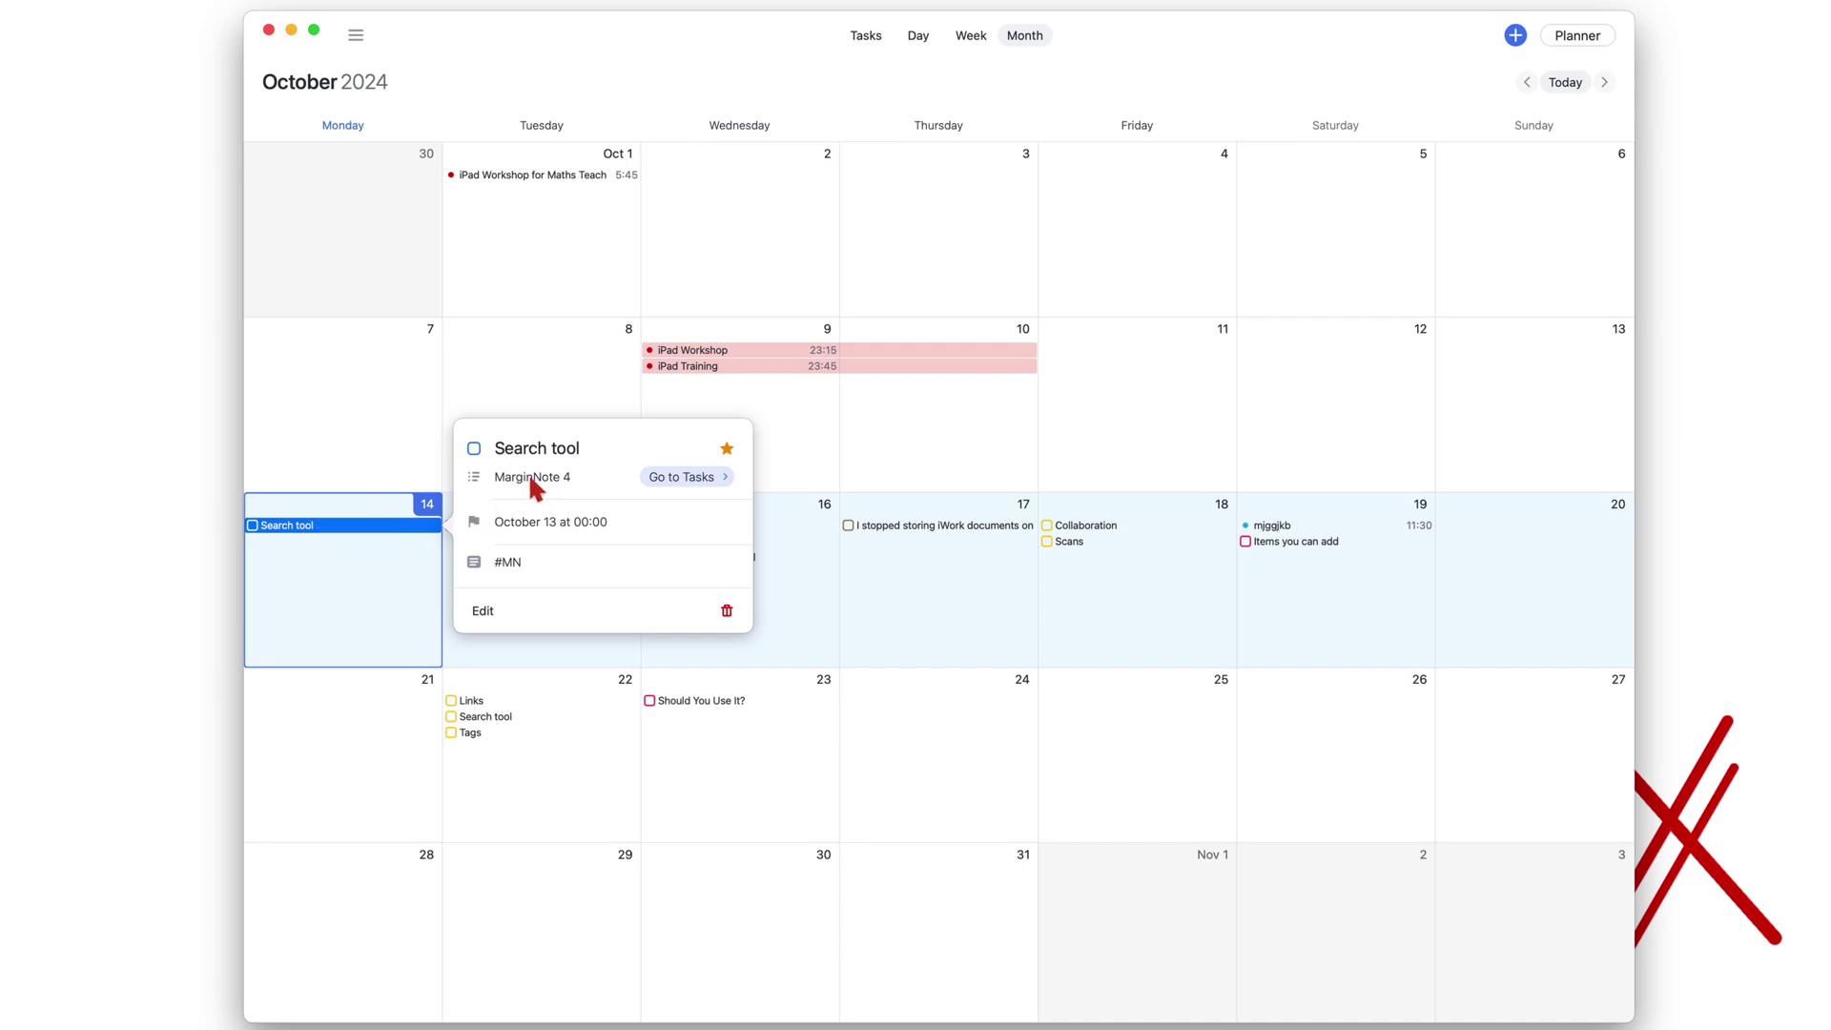
click(763, 540)
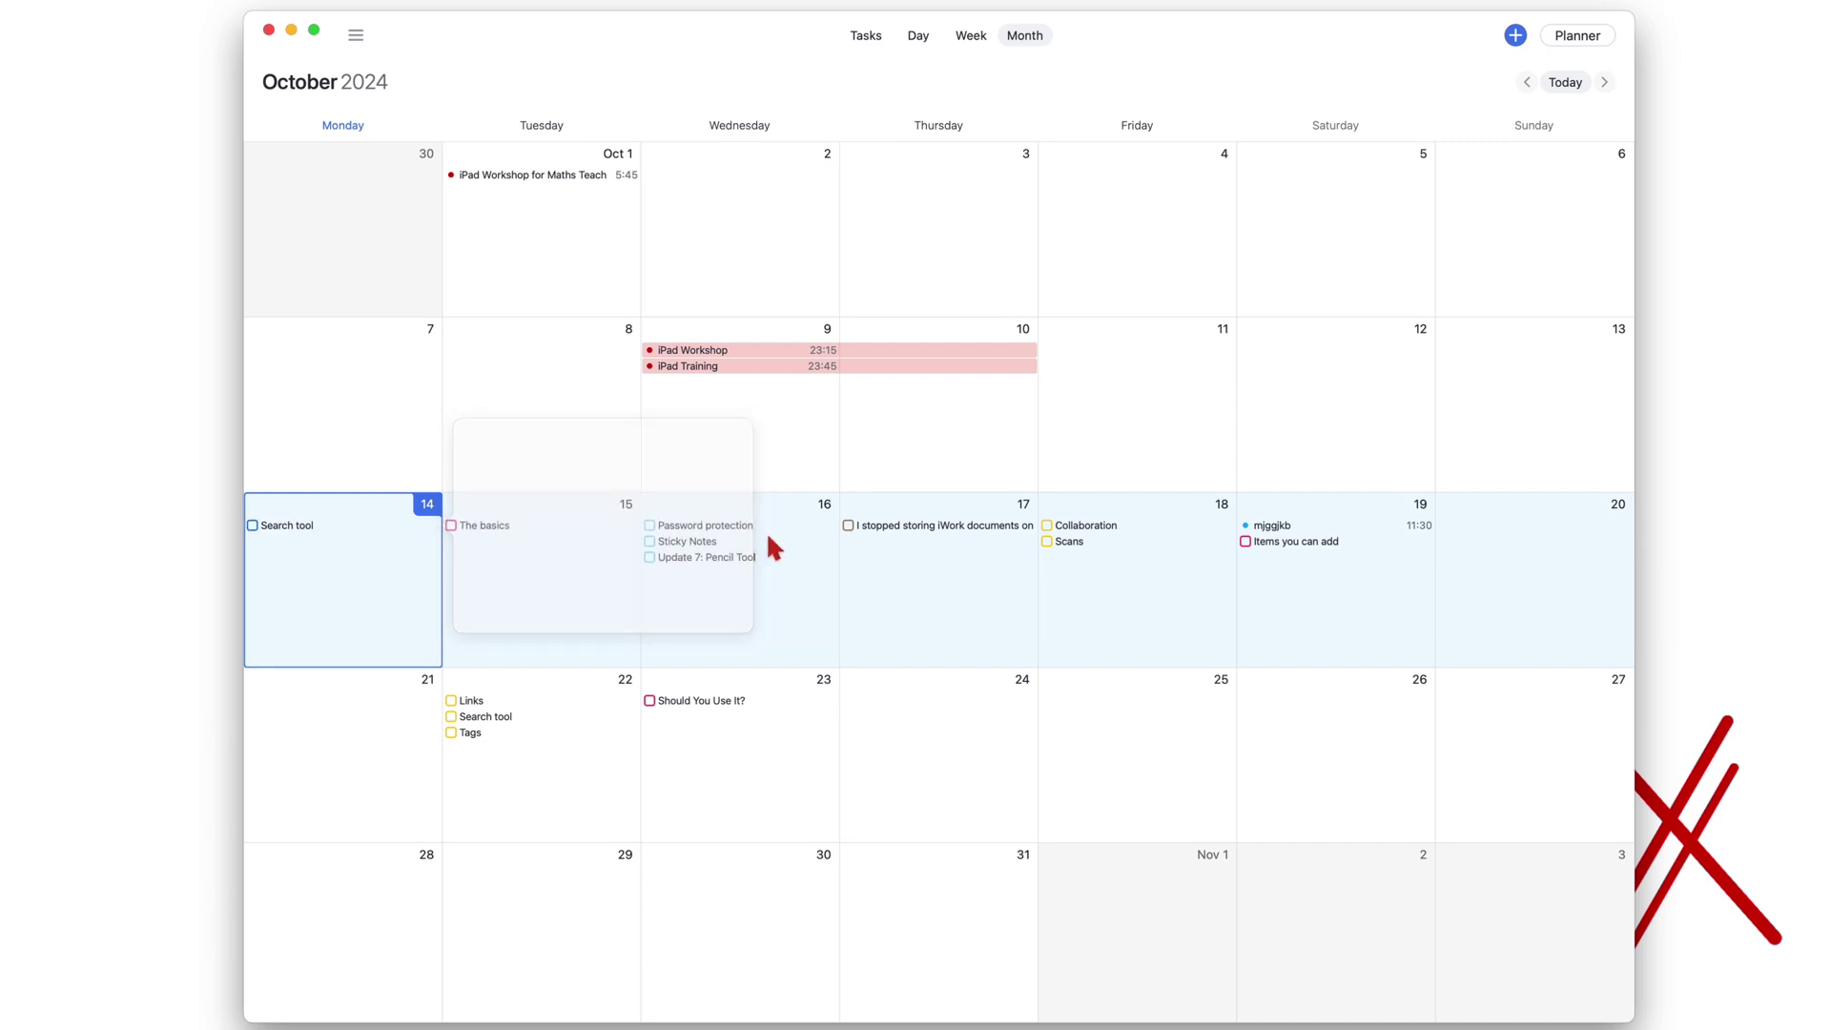
click(717, 531)
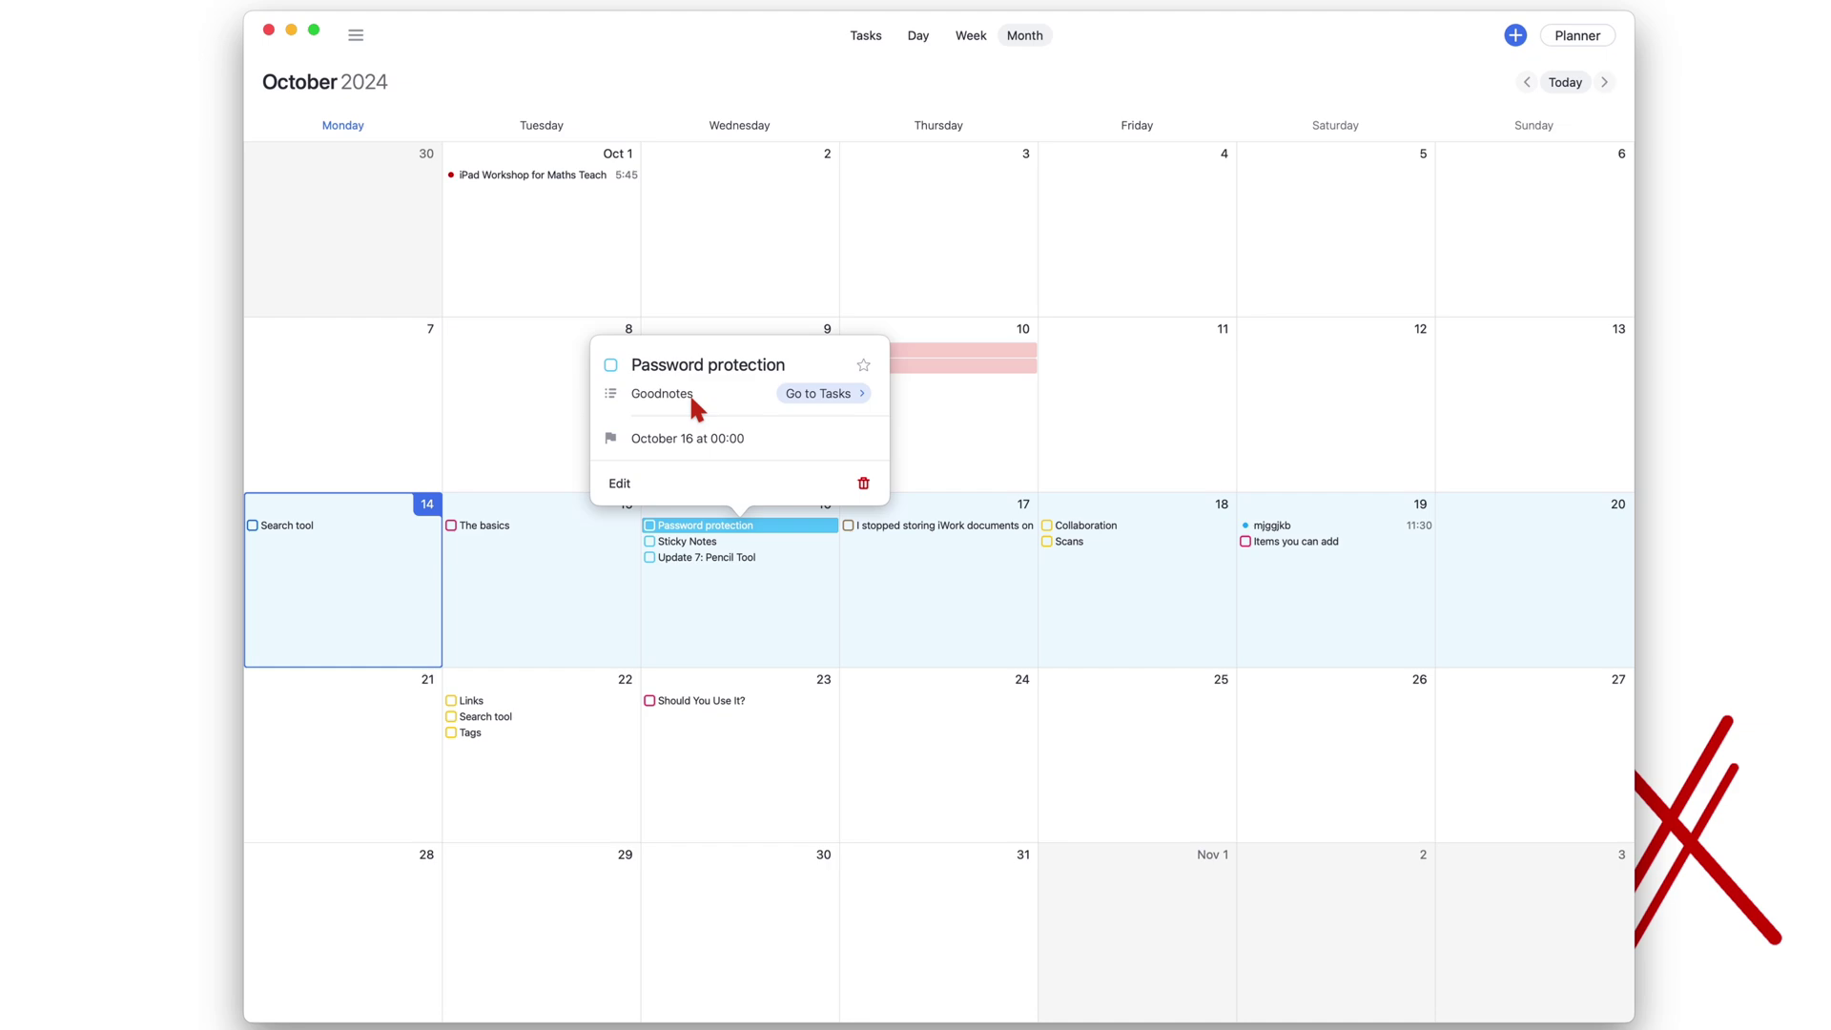
click(508, 528)
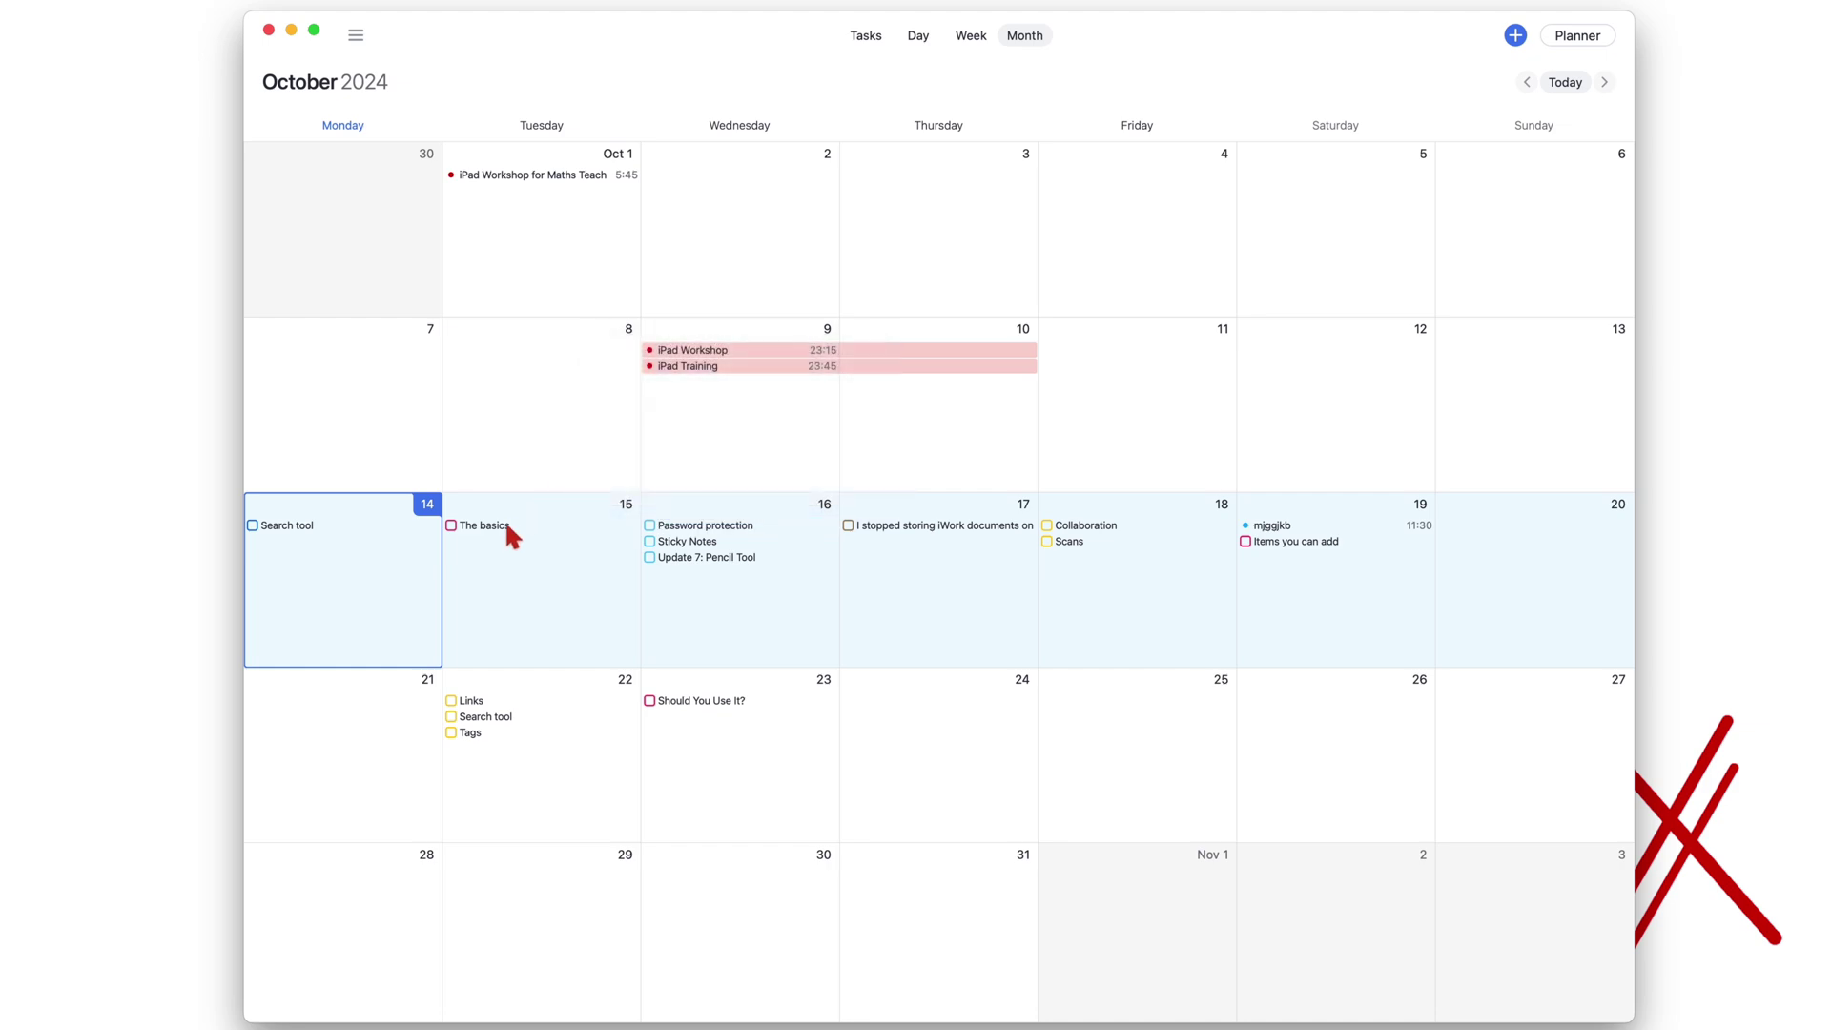
click(508, 528)
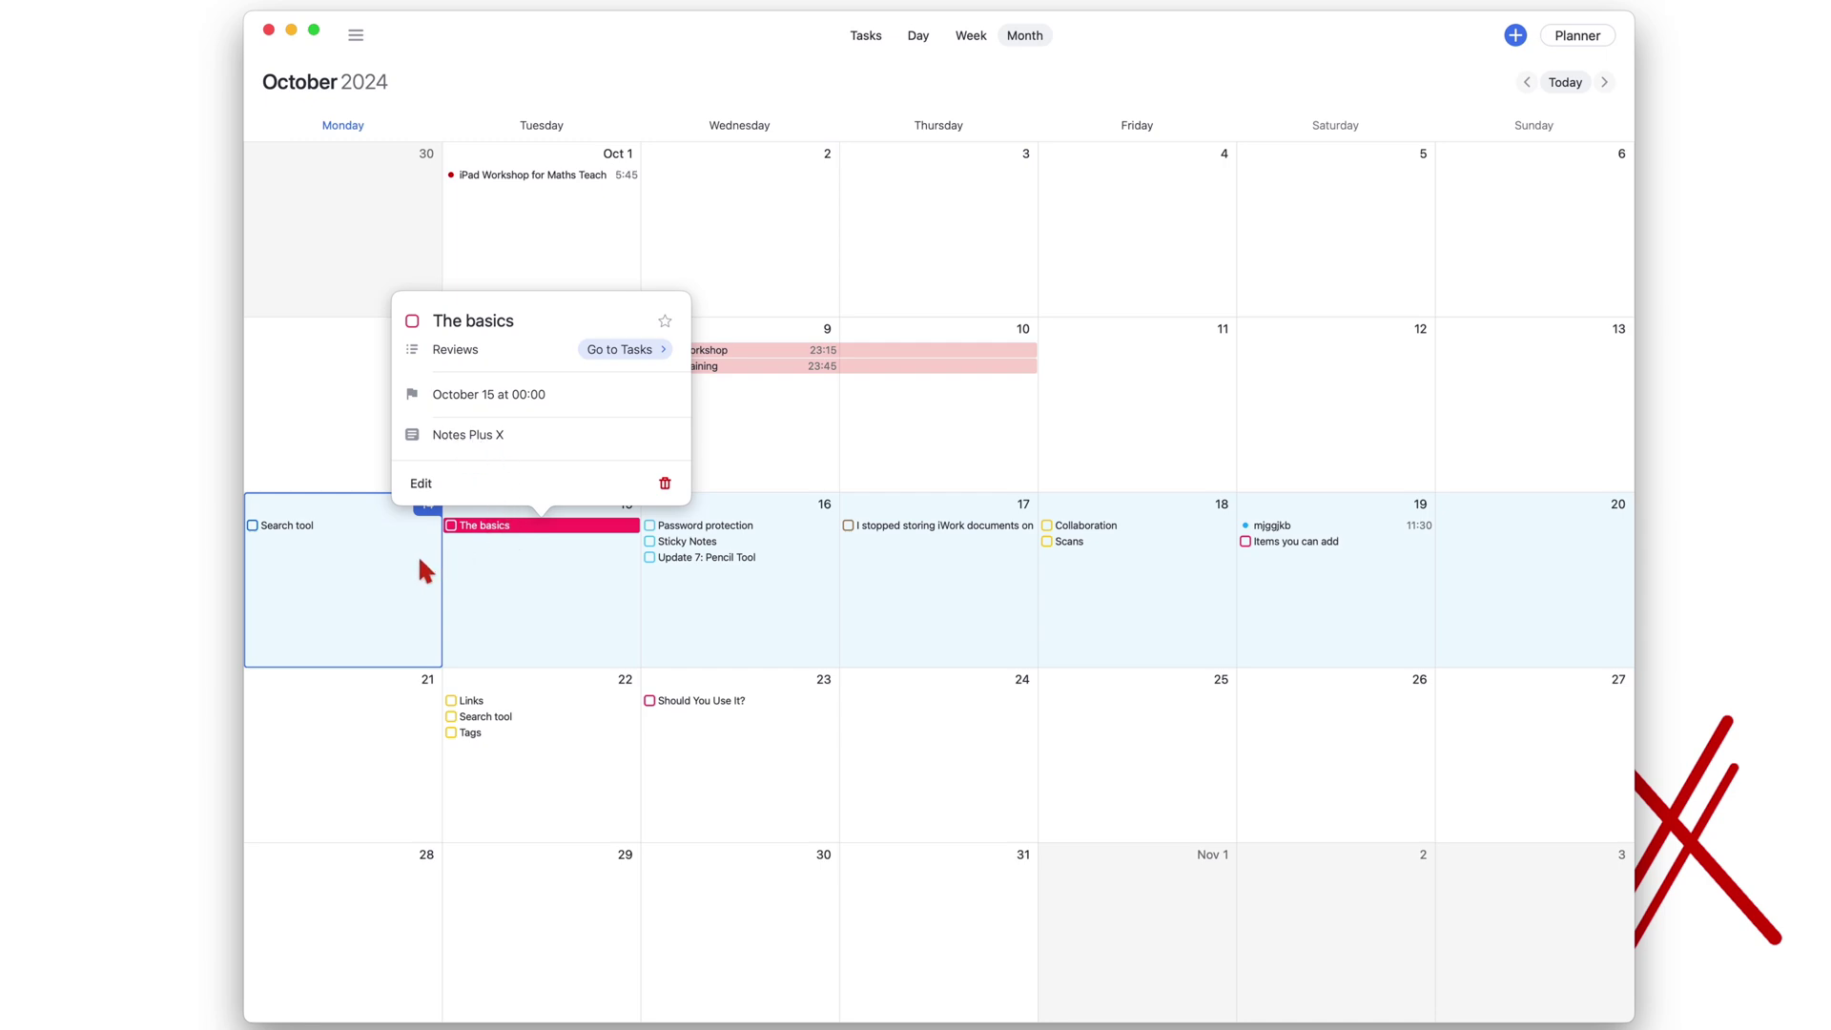
click(398, 571)
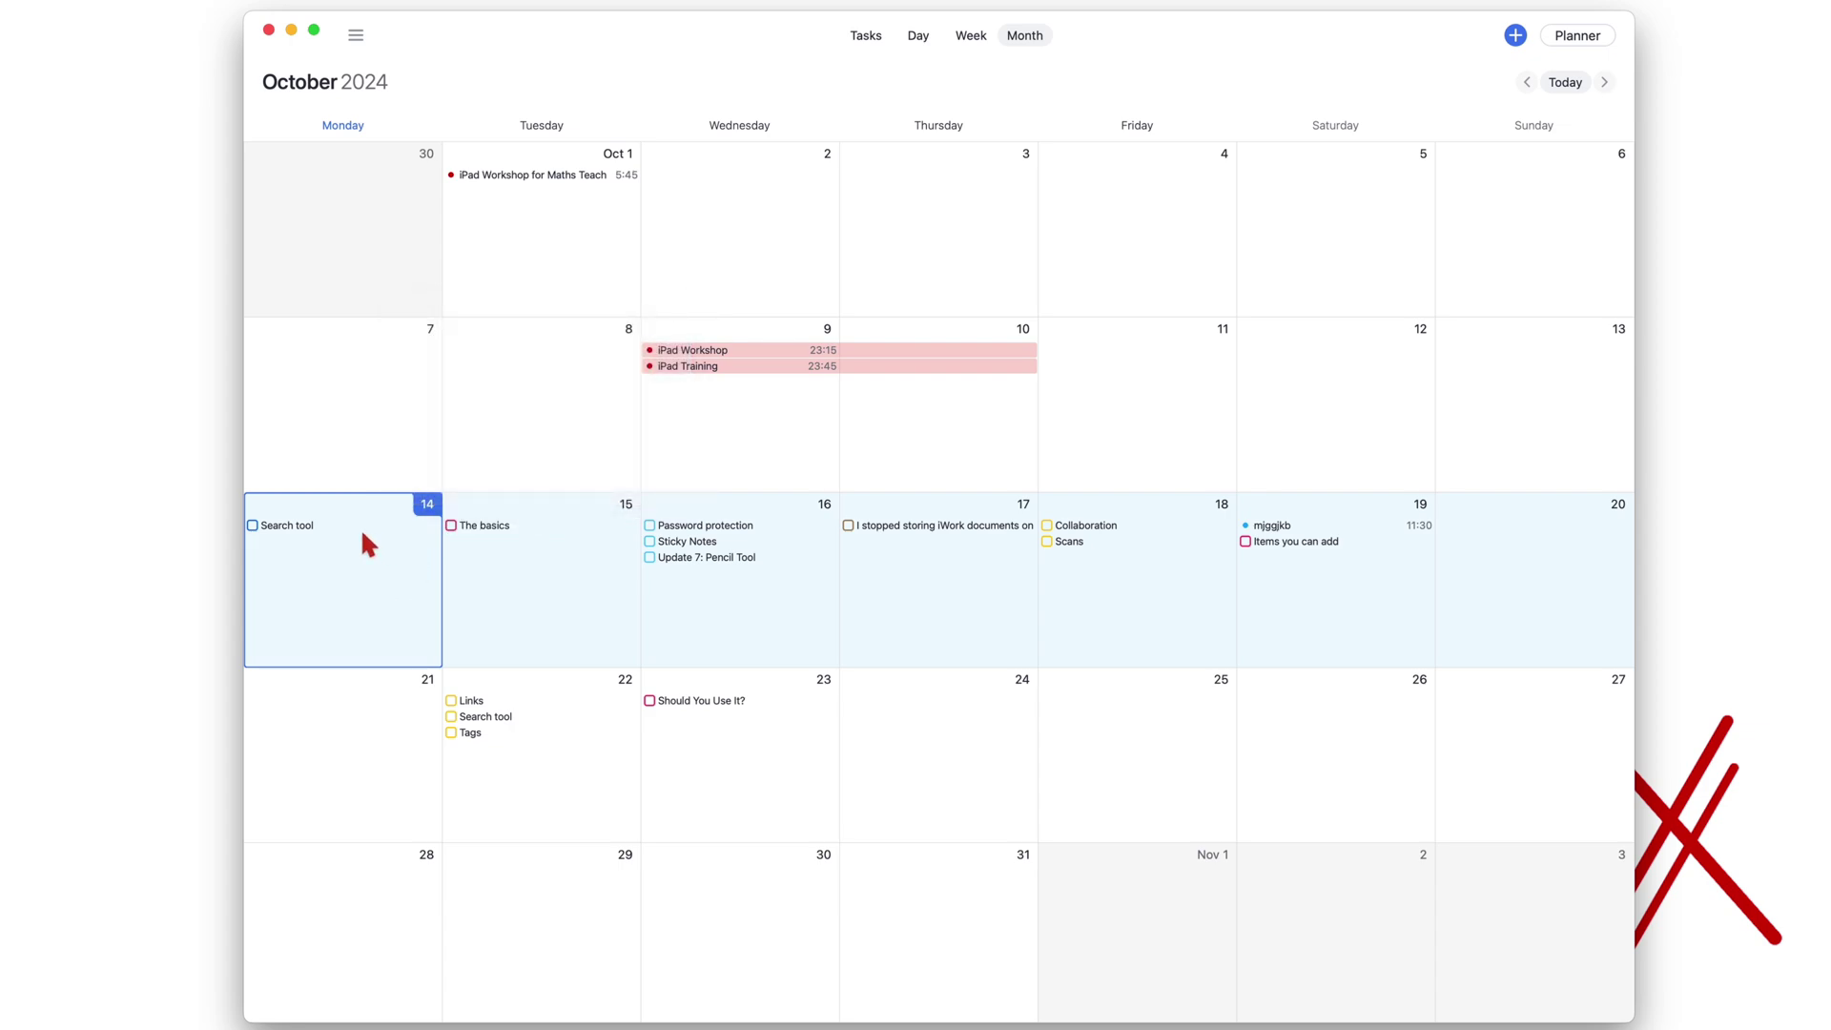
Inspect the lists of the Sticky Notes task and the October 17 iWork task.
click(689, 543)
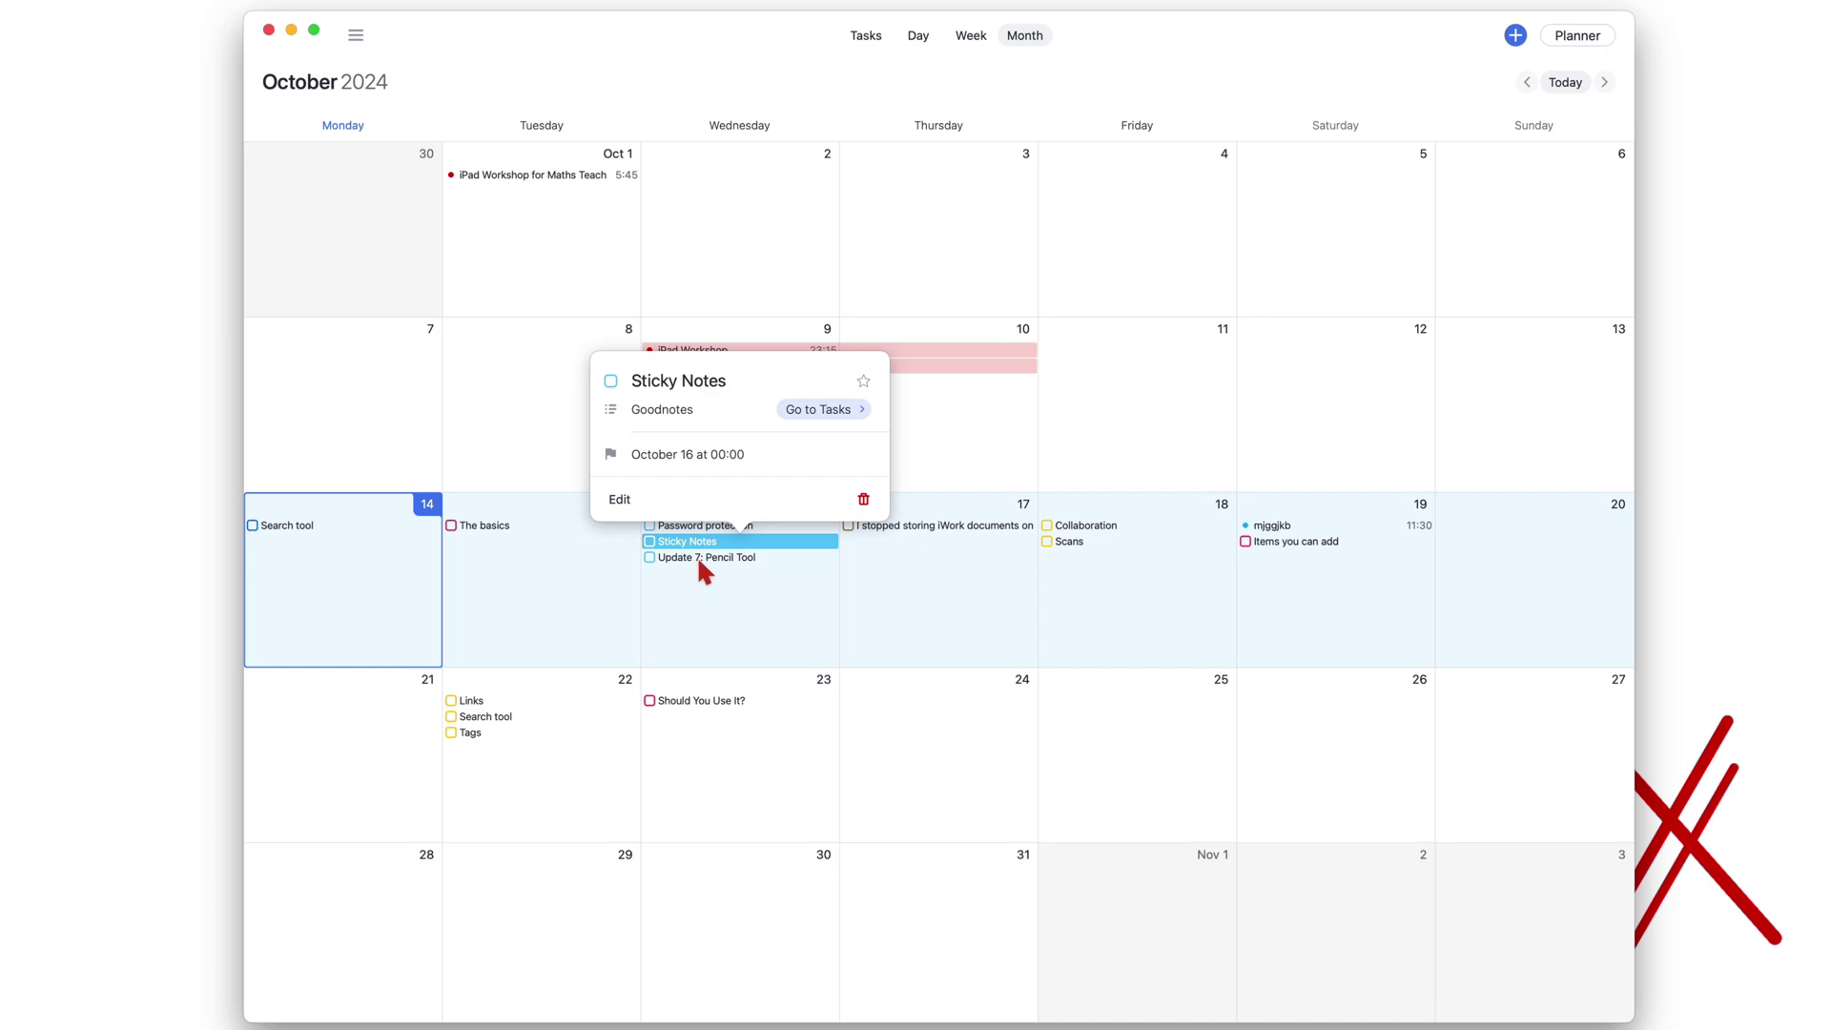
key(Escape)
click(901, 534)
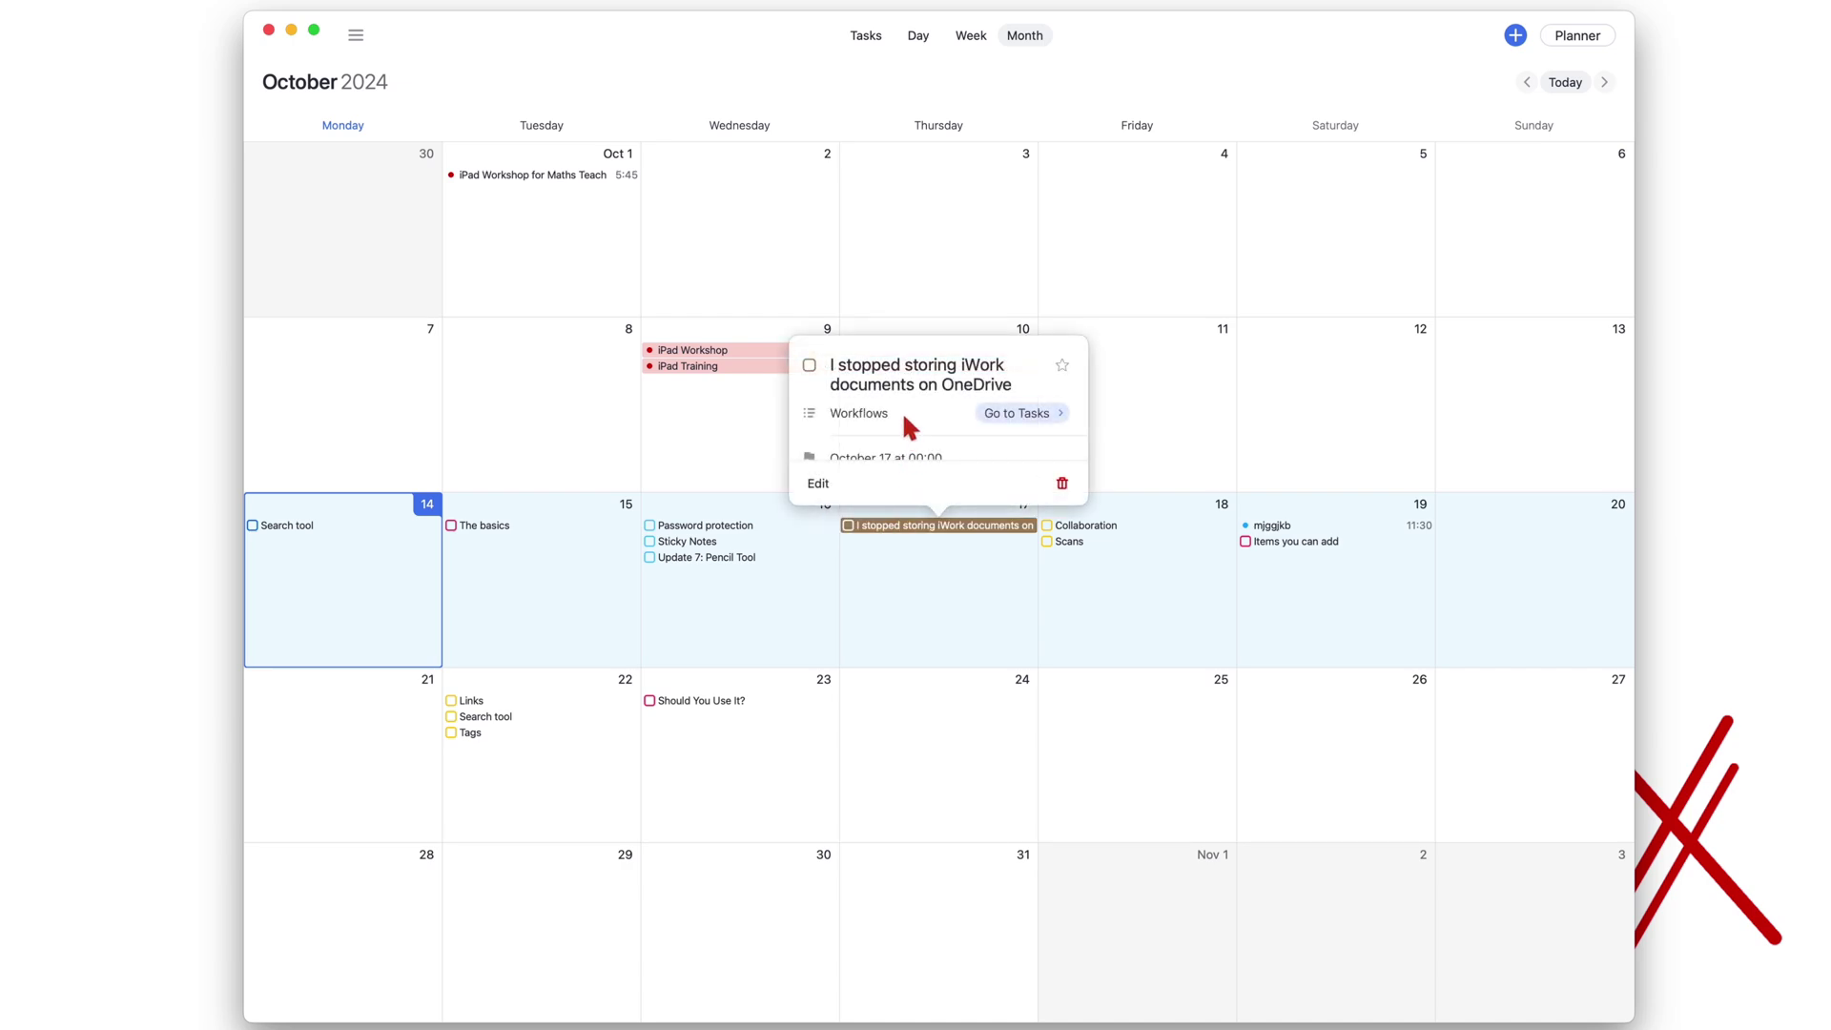
click(917, 570)
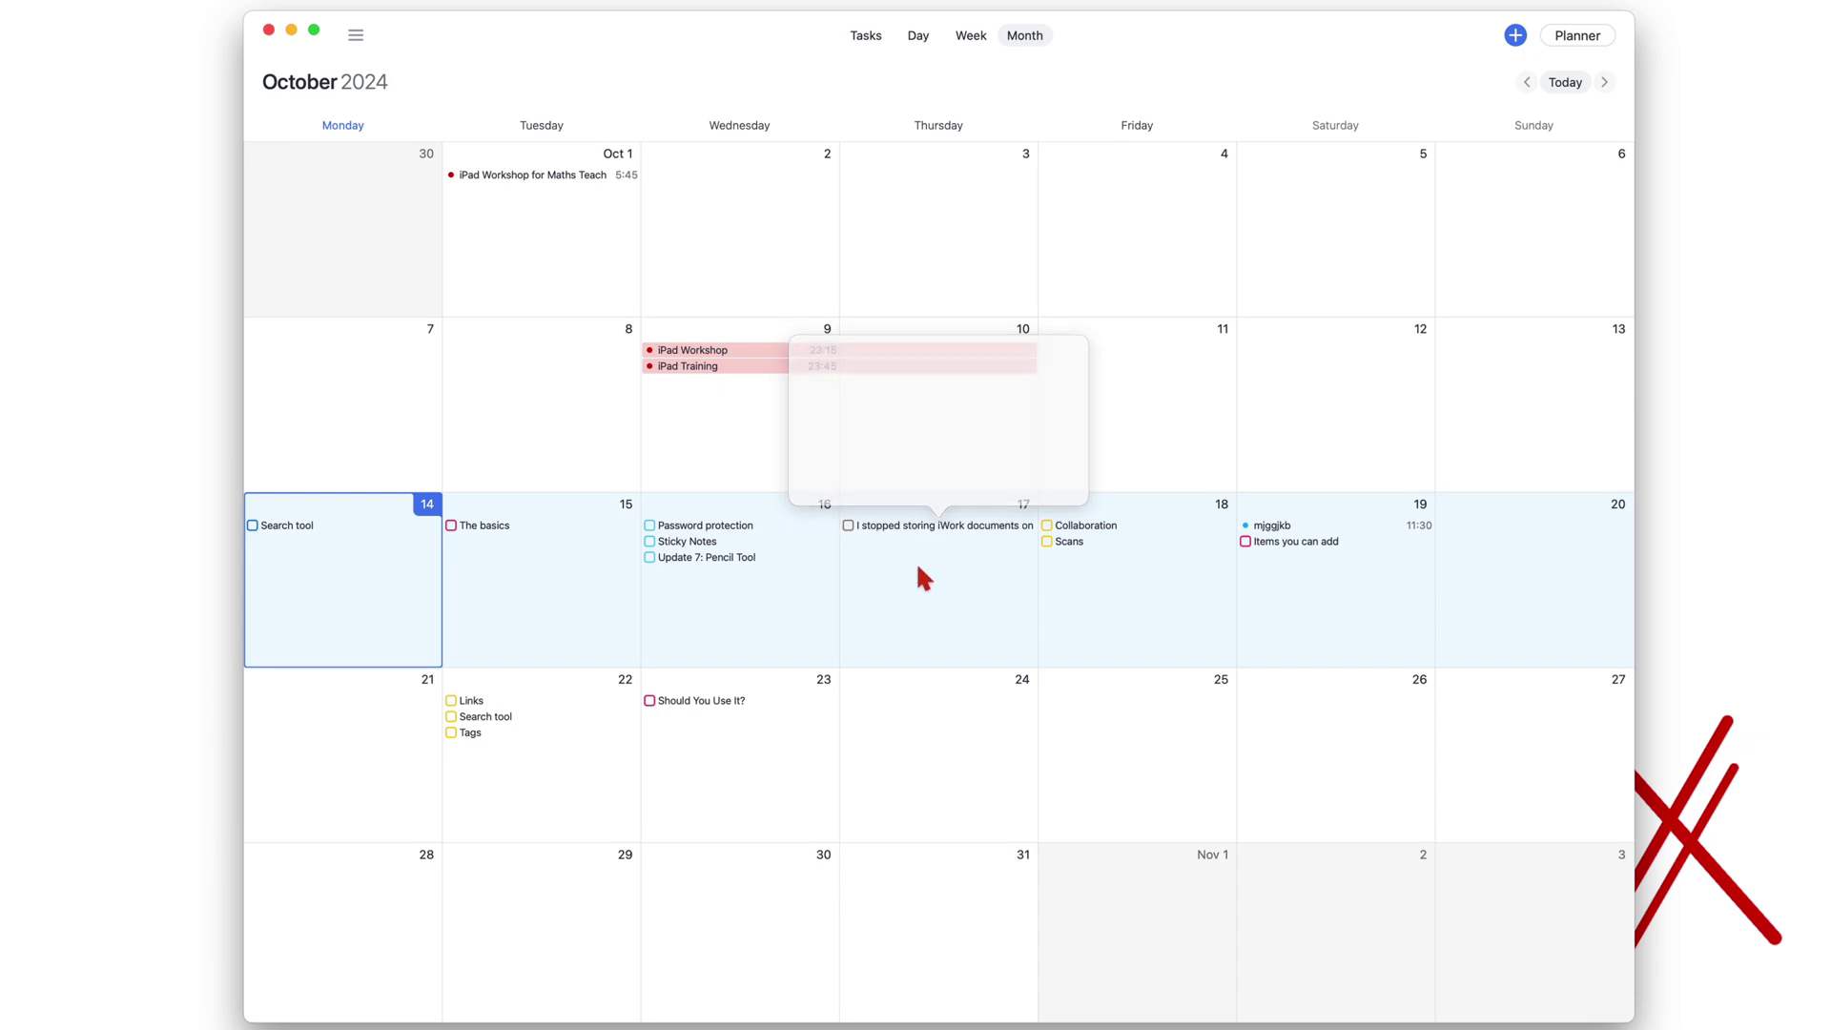